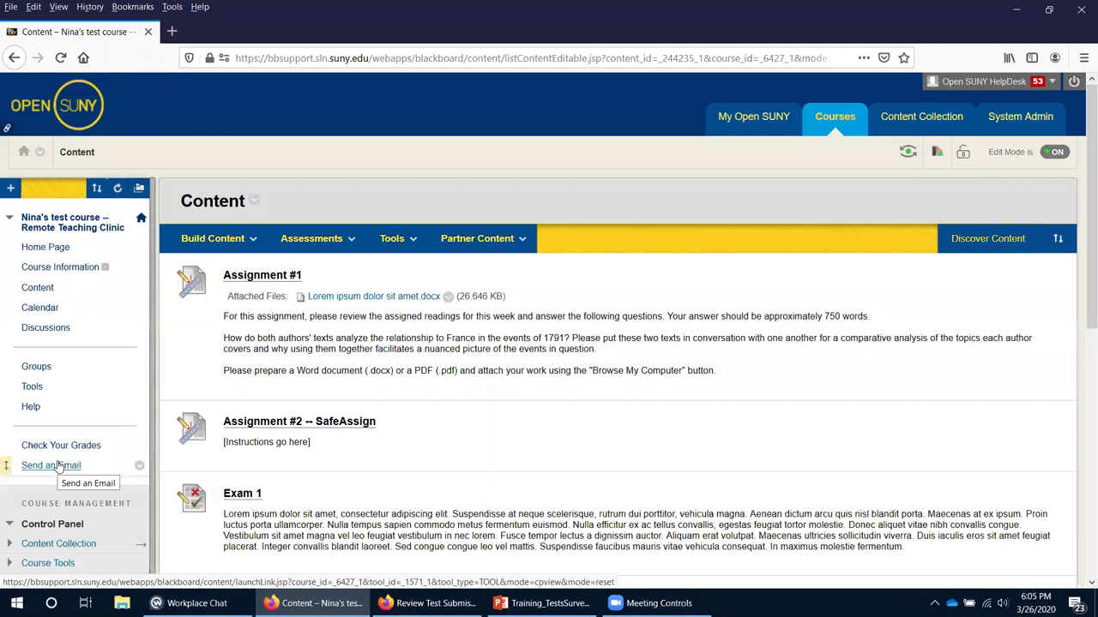
# Open the course's list of tests from the Tests, Surveys, and Pools course tool.
pyautogui.scroll(-3, 53, 441)
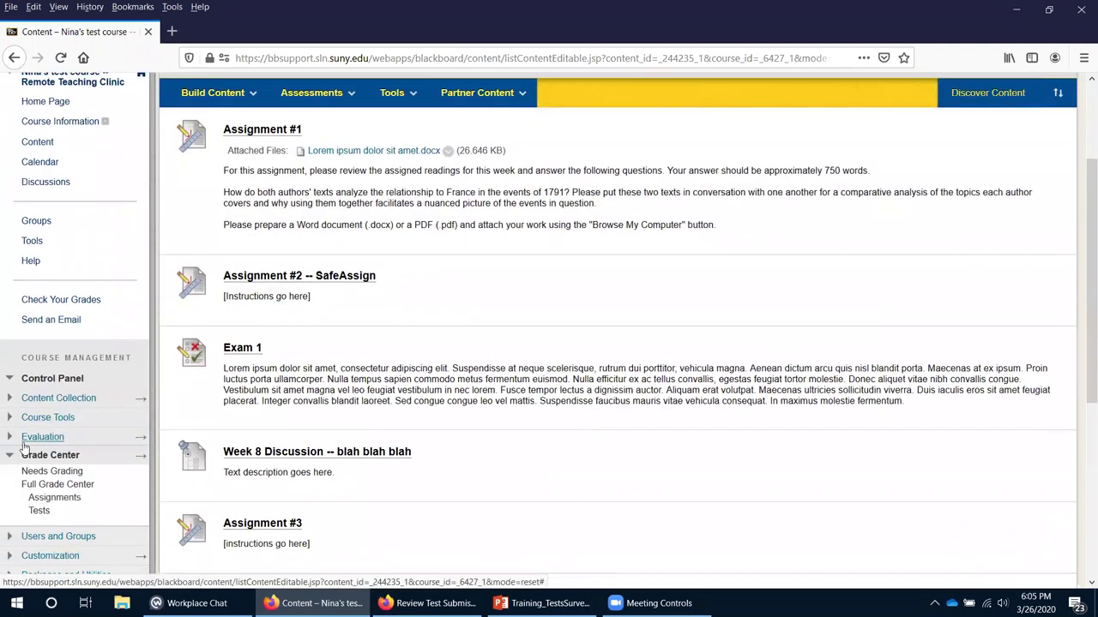
pyautogui.click(8, 455)
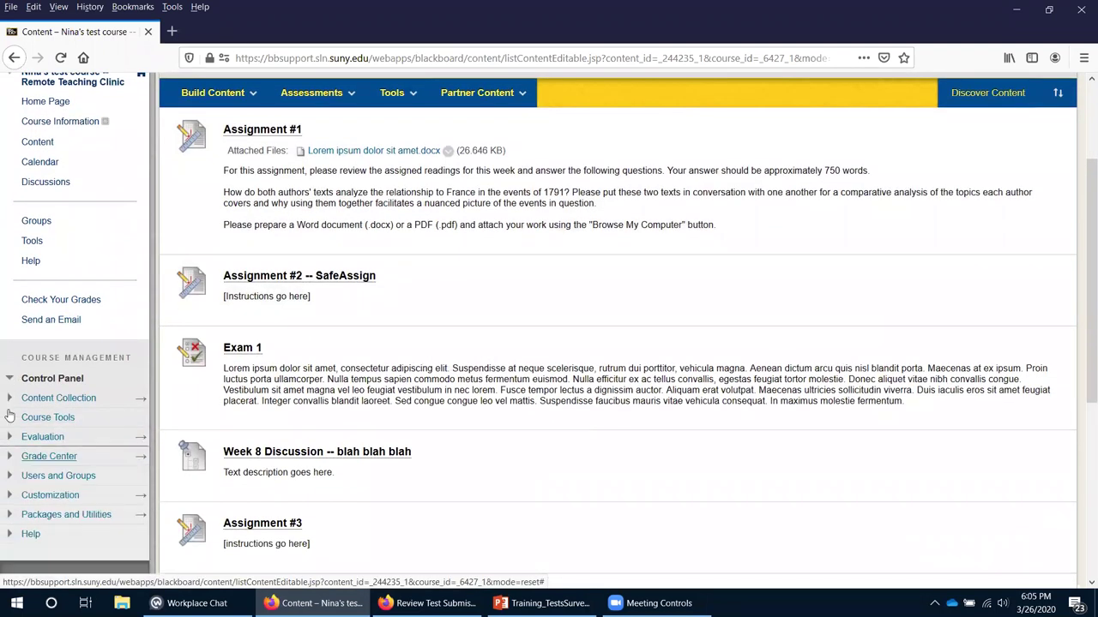
pyautogui.click(9, 418)
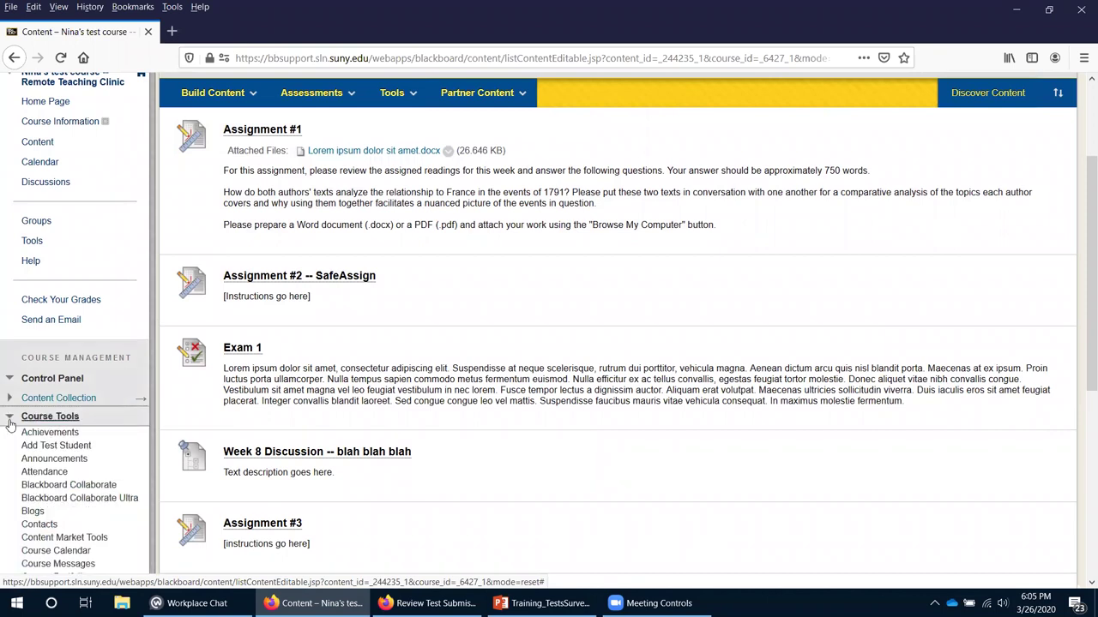
pyautogui.scroll(-4, 8, 425)
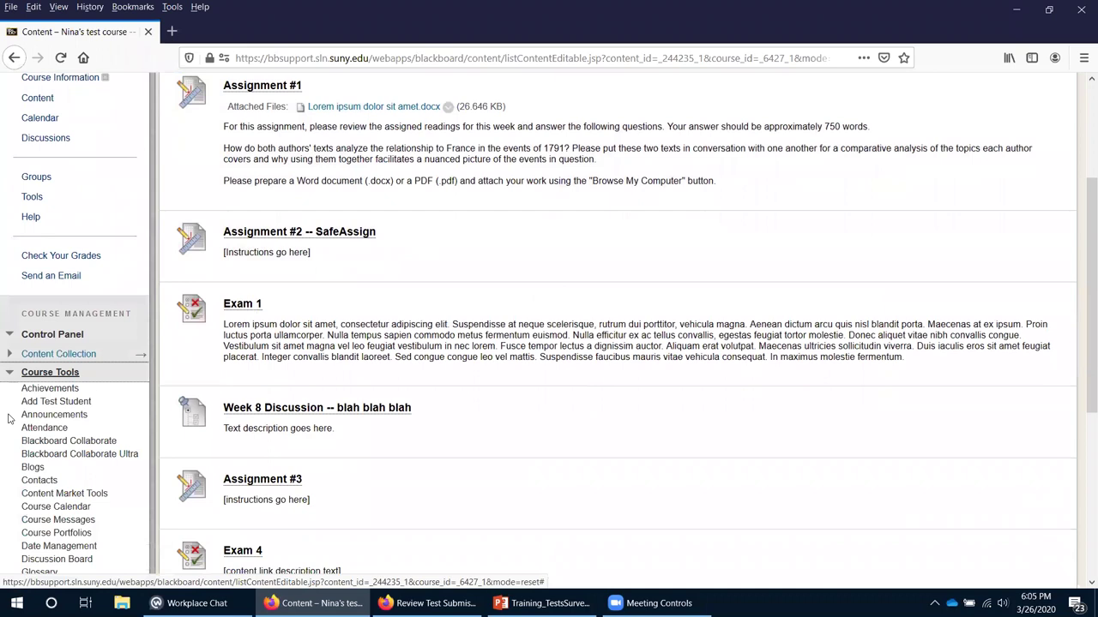
pyautogui.scroll(-1, 10, 419)
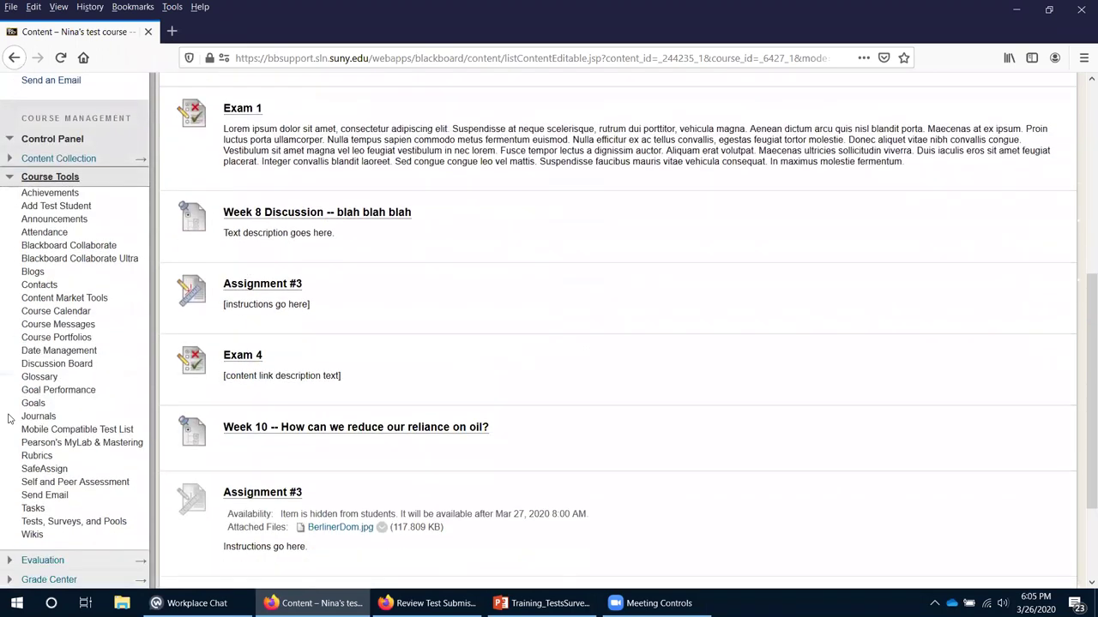
pyautogui.scroll(-2, 8, 418)
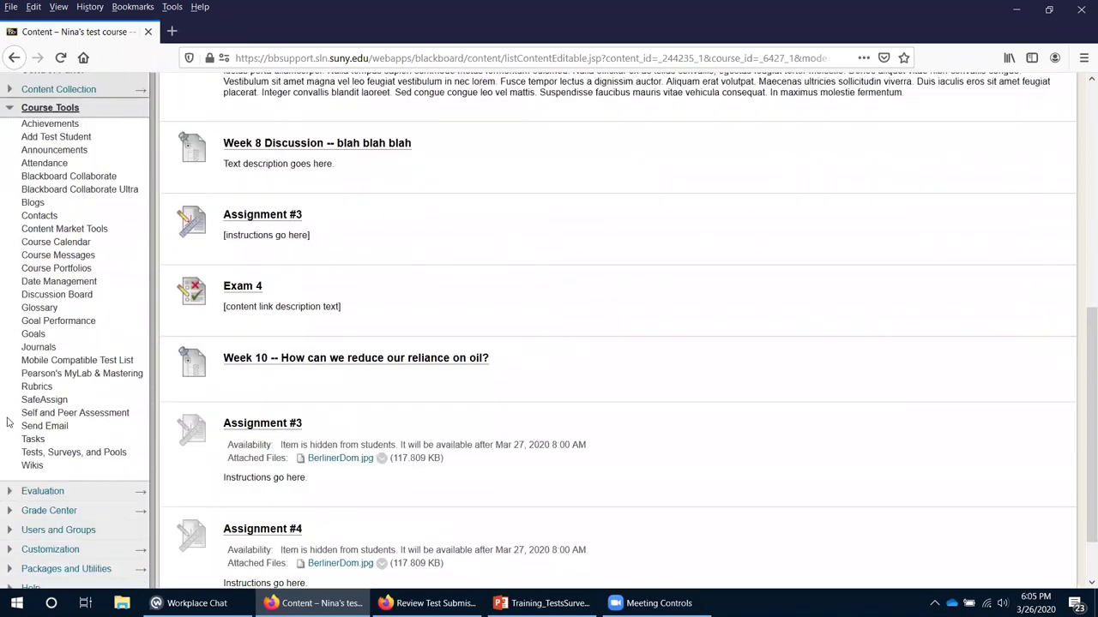
pyautogui.click(41, 455)
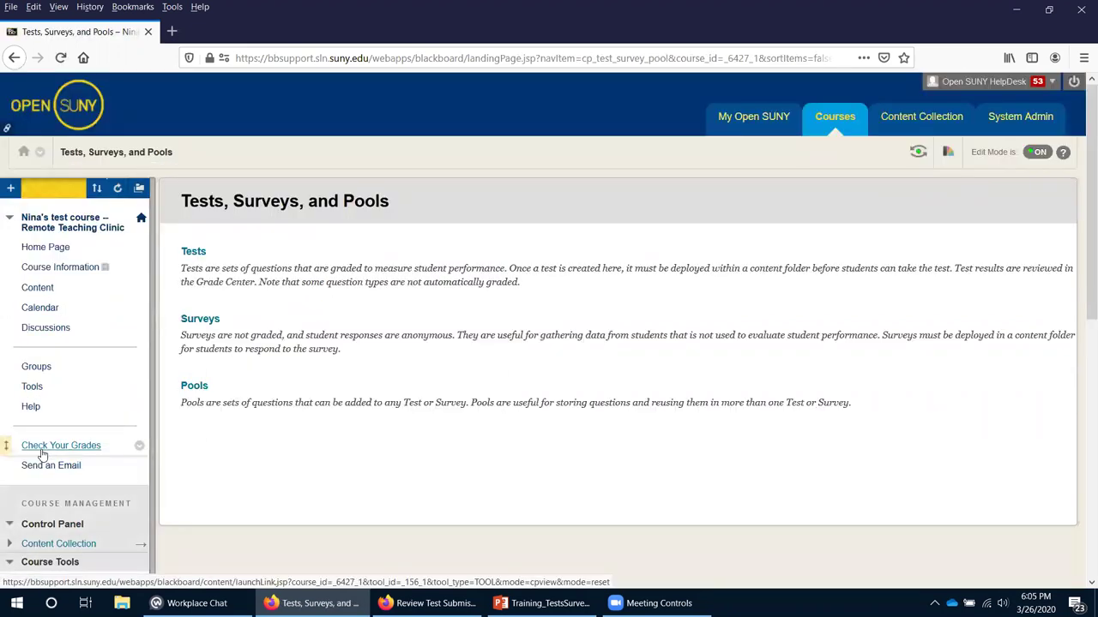
pyautogui.click(195, 253)
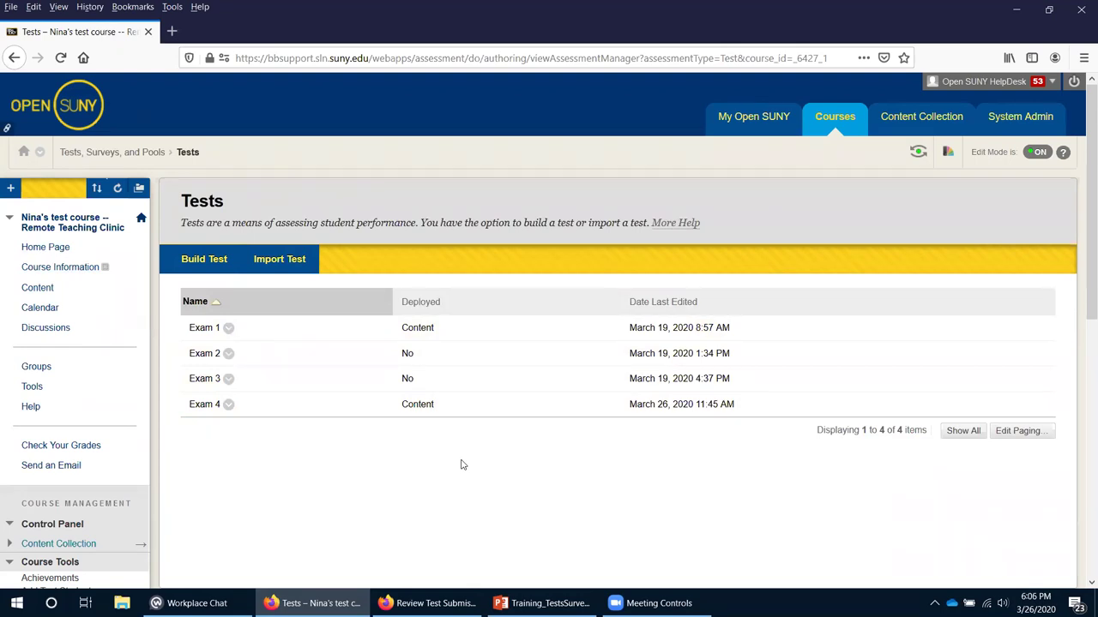
# Build a new test named "Exam 5" with blank description and instructions, and submit it.
pyautogui.click(210, 267)
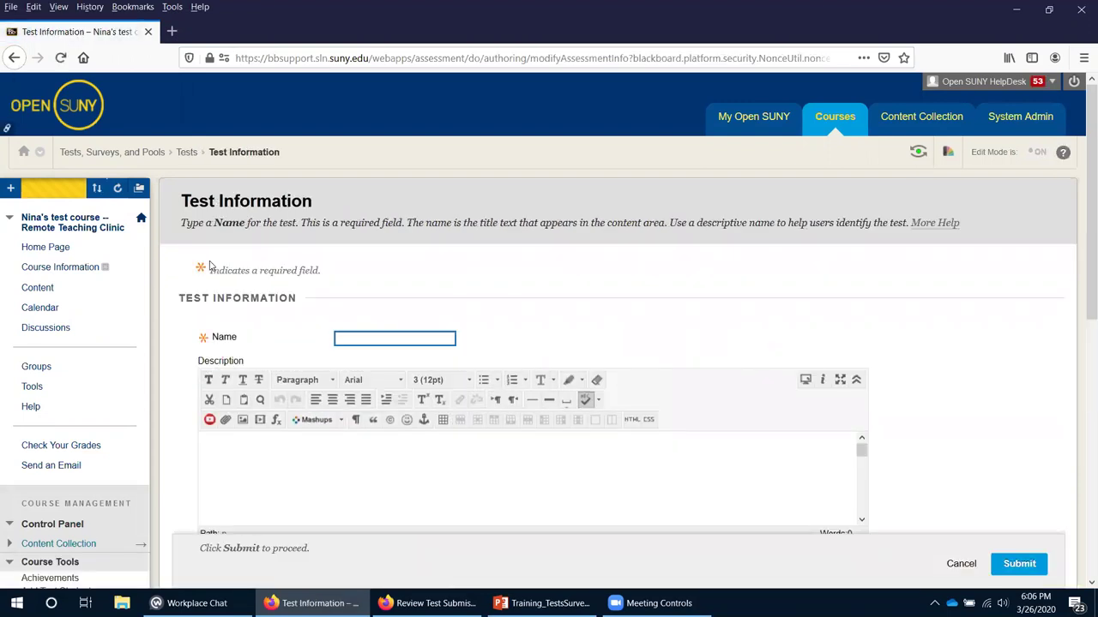
pyautogui.write('E')
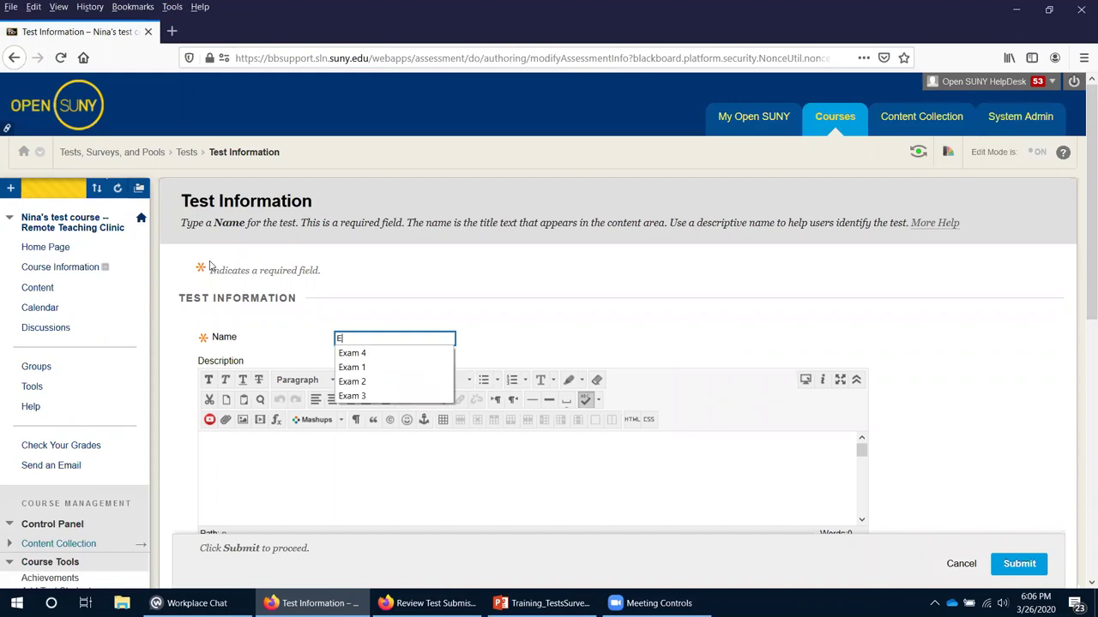
pyautogui.write('xam 5')
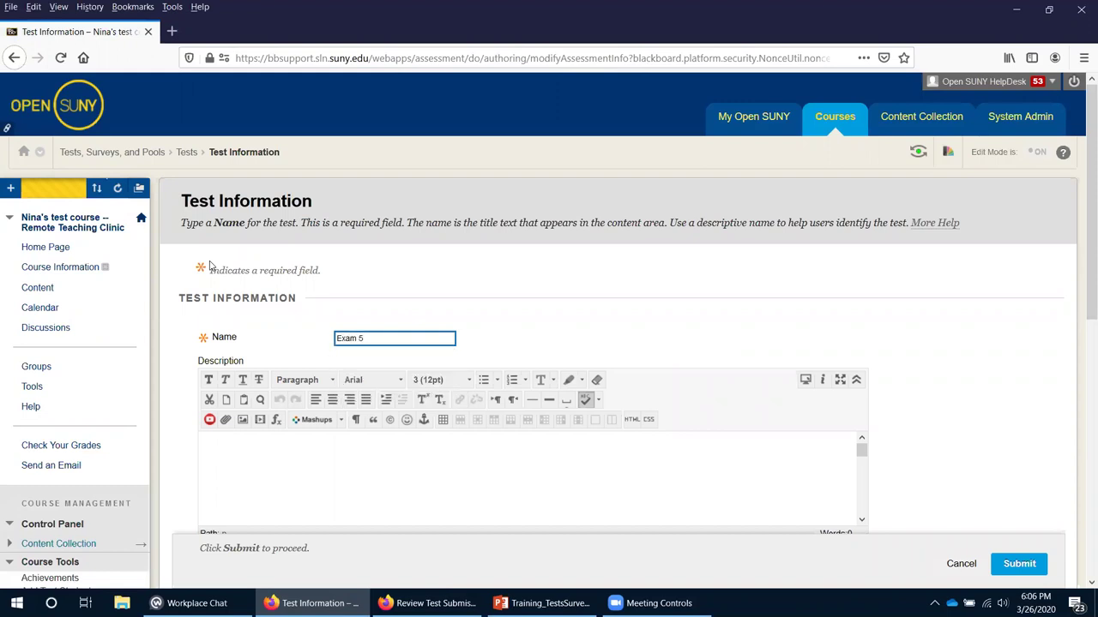
pyautogui.click(581, 336)
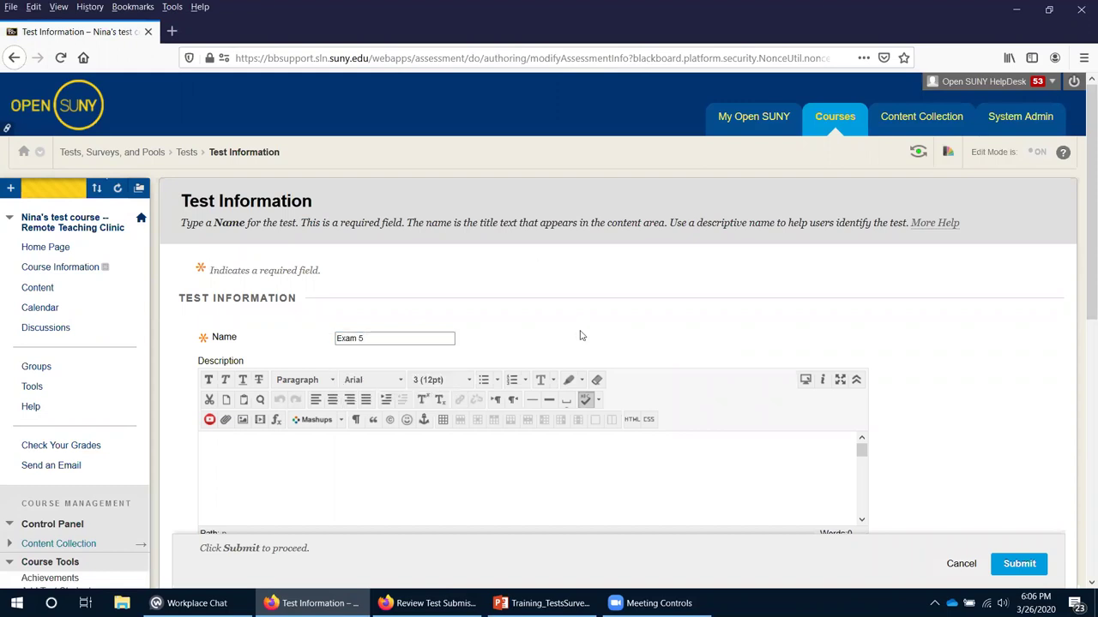
pyautogui.scroll(-3, 581, 335)
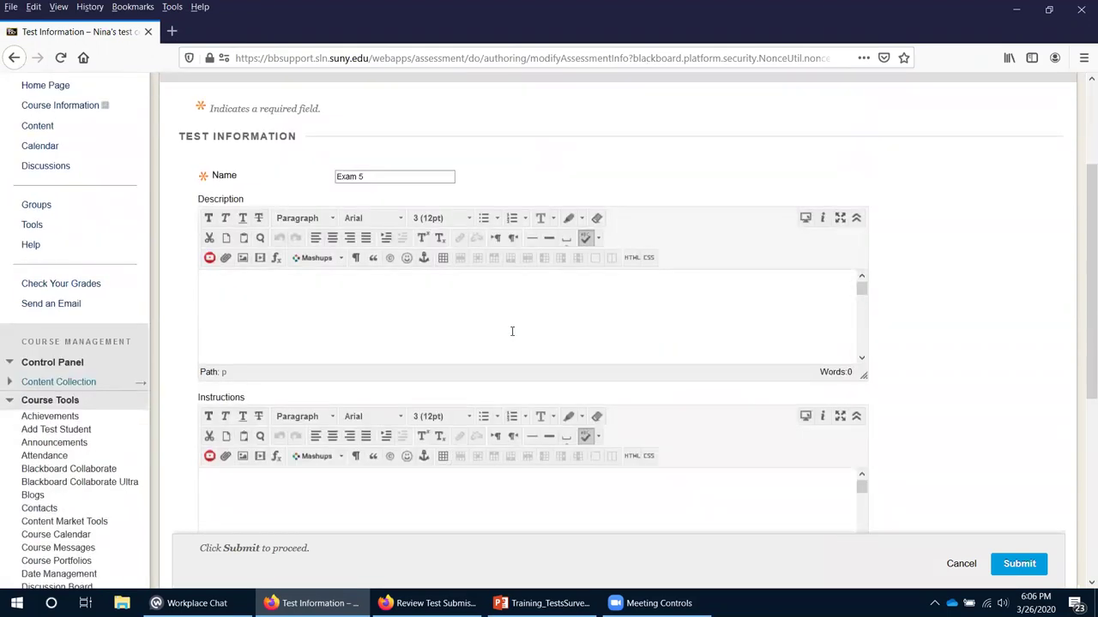
pyautogui.click(512, 331)
pyautogui.click(508, 520)
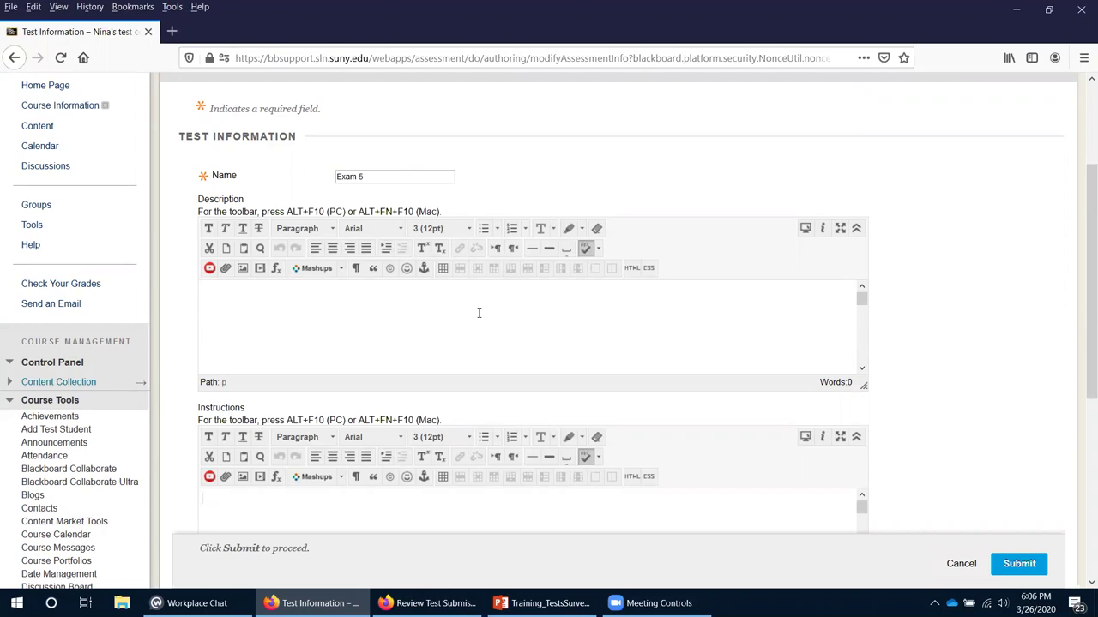
pyautogui.click(1021, 569)
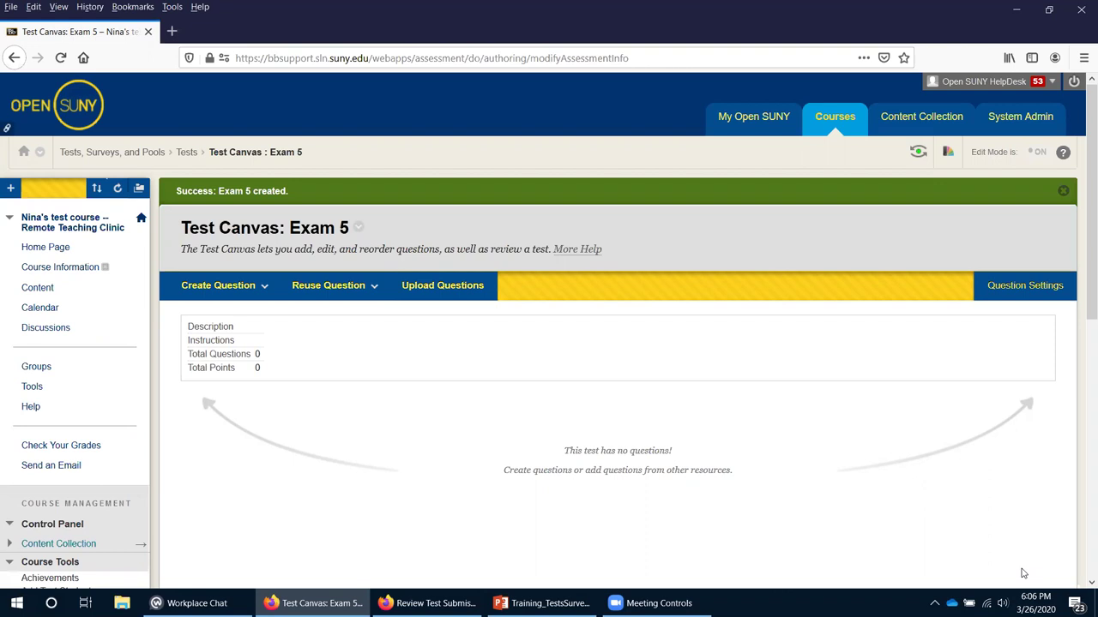
# Create a Multiple Choice question in Exam 5 with the question text "What color is the sky?" and no title.
pyautogui.click(230, 295)
pyautogui.click(684, 444)
pyautogui.scroll(-3, 684, 444)
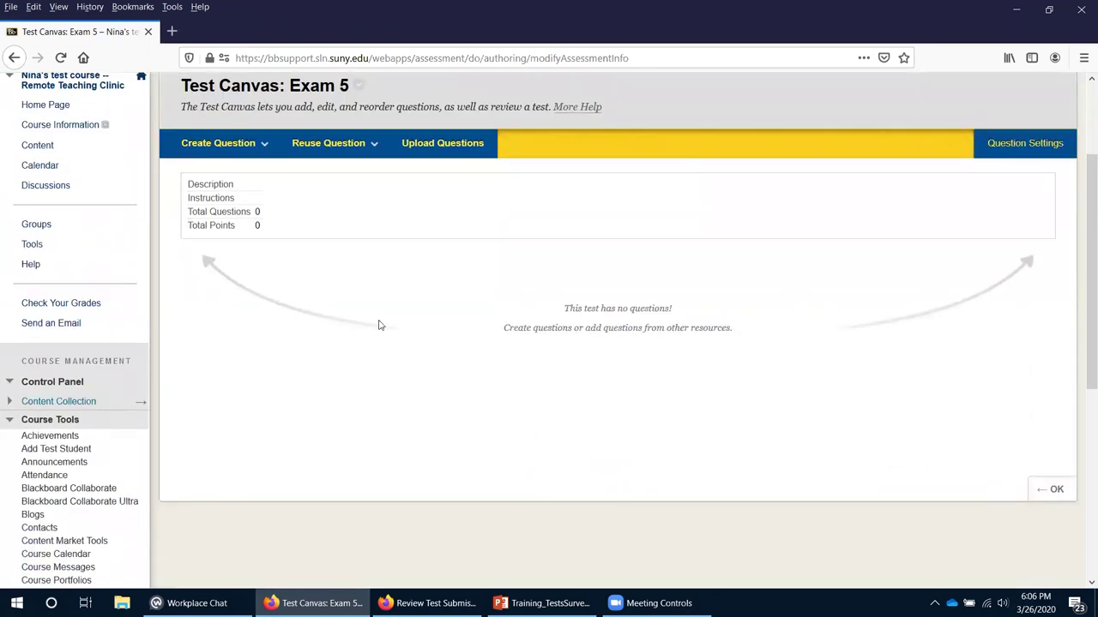
pyautogui.click(261, 155)
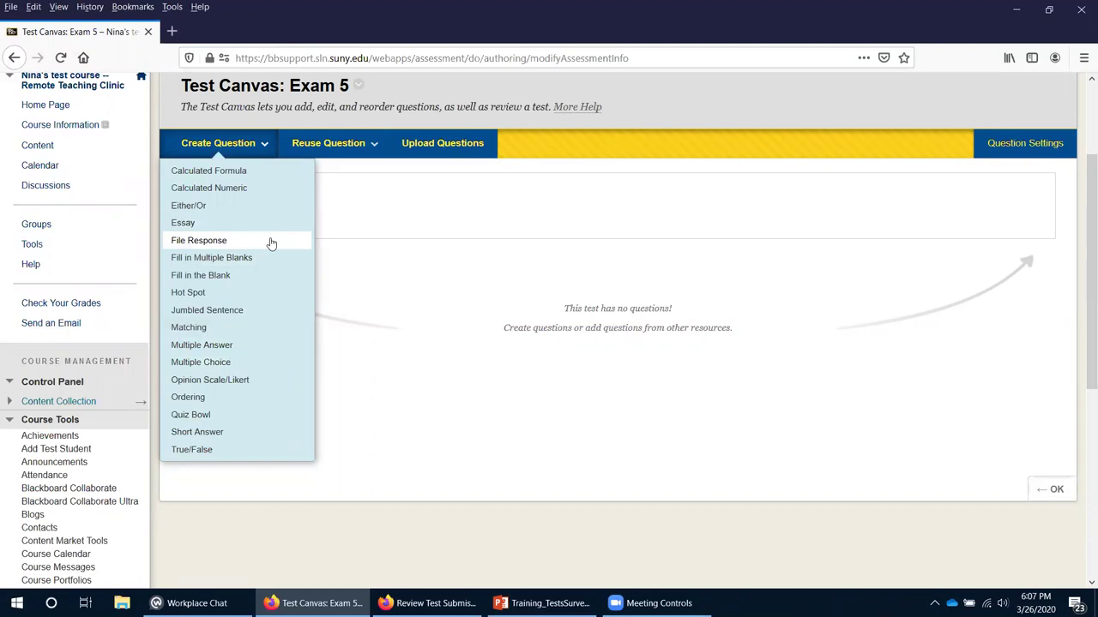
pyautogui.click(201, 363)
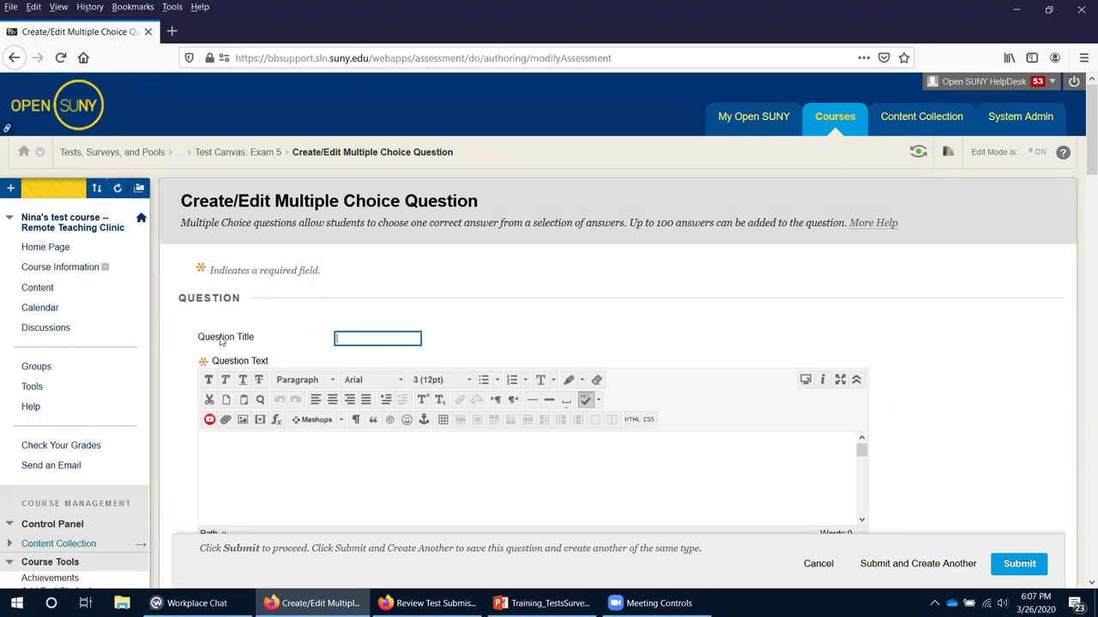
pyautogui.click(355, 340)
pyautogui.click(289, 468)
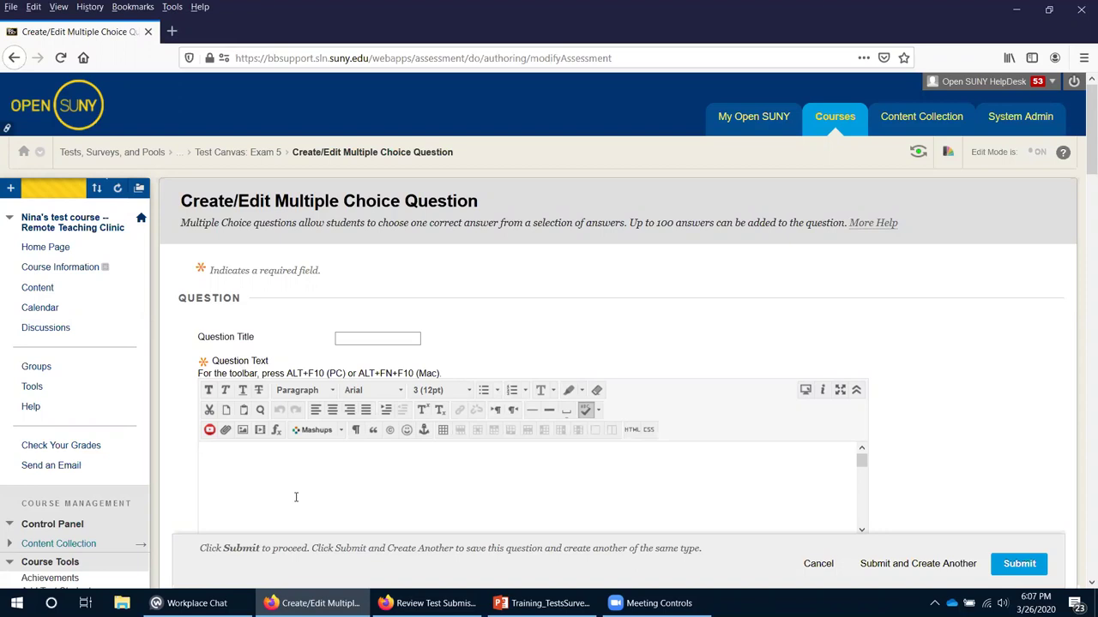
pyautogui.write('What color is the sky?')
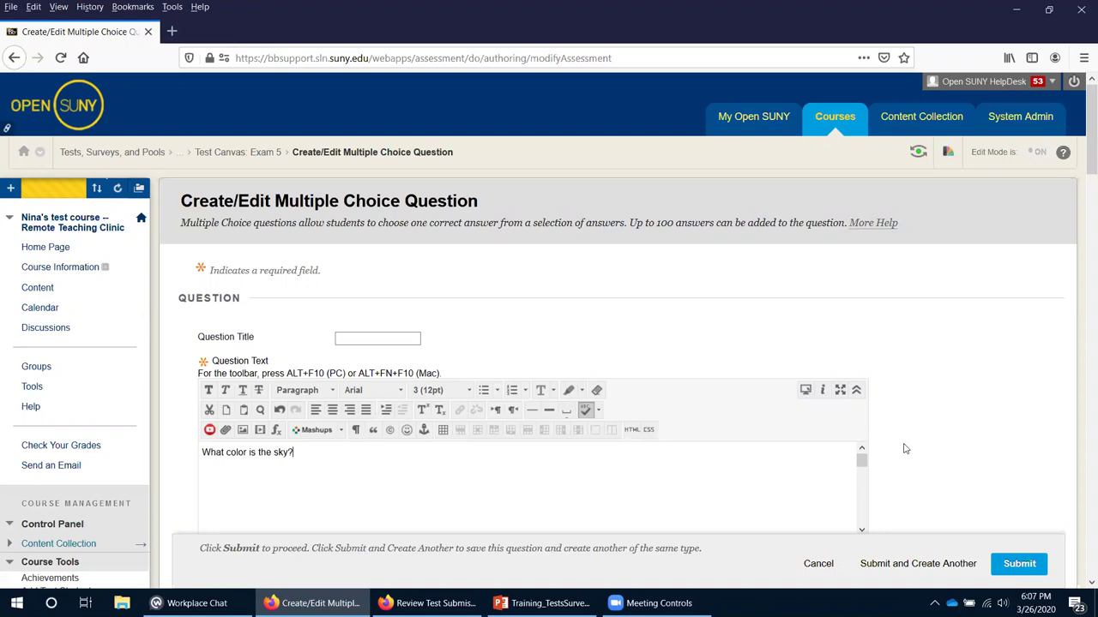
# Set the question's answer numbering to Lowercase Letters (a, b, c) and choose Vertical answer orientation.
pyautogui.scroll(-3, 904, 449)
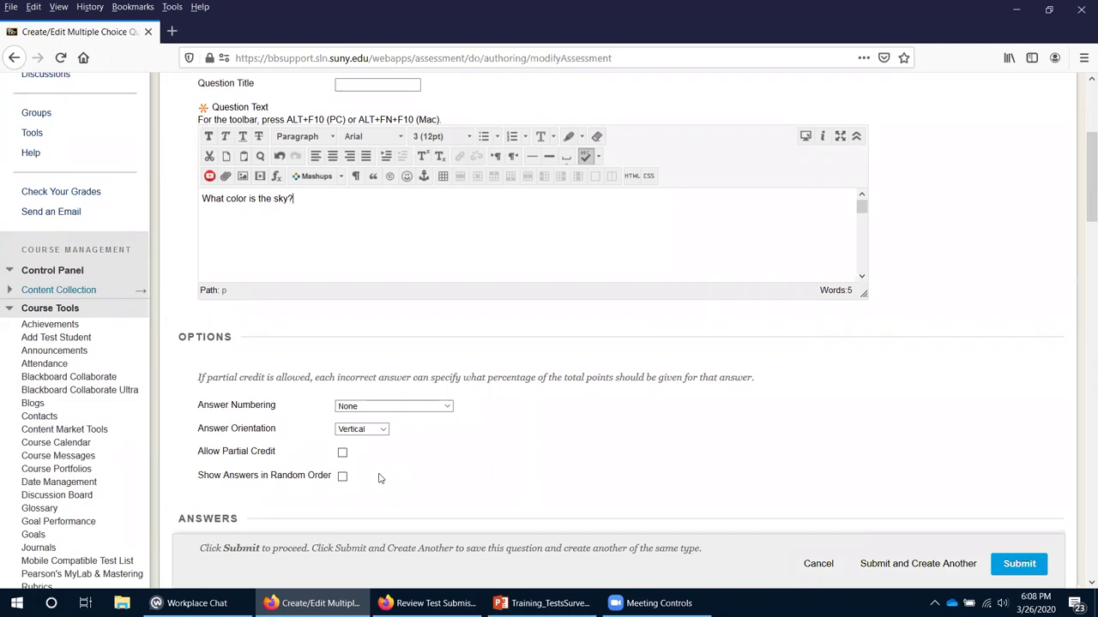
pyautogui.click(402, 405)
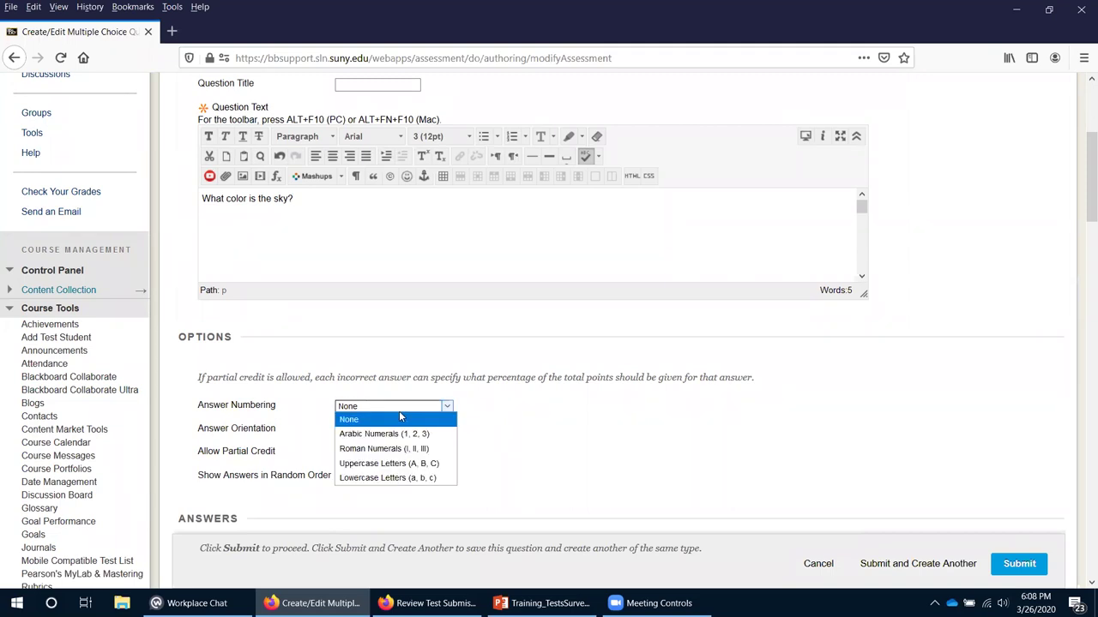
pyautogui.click(393, 478)
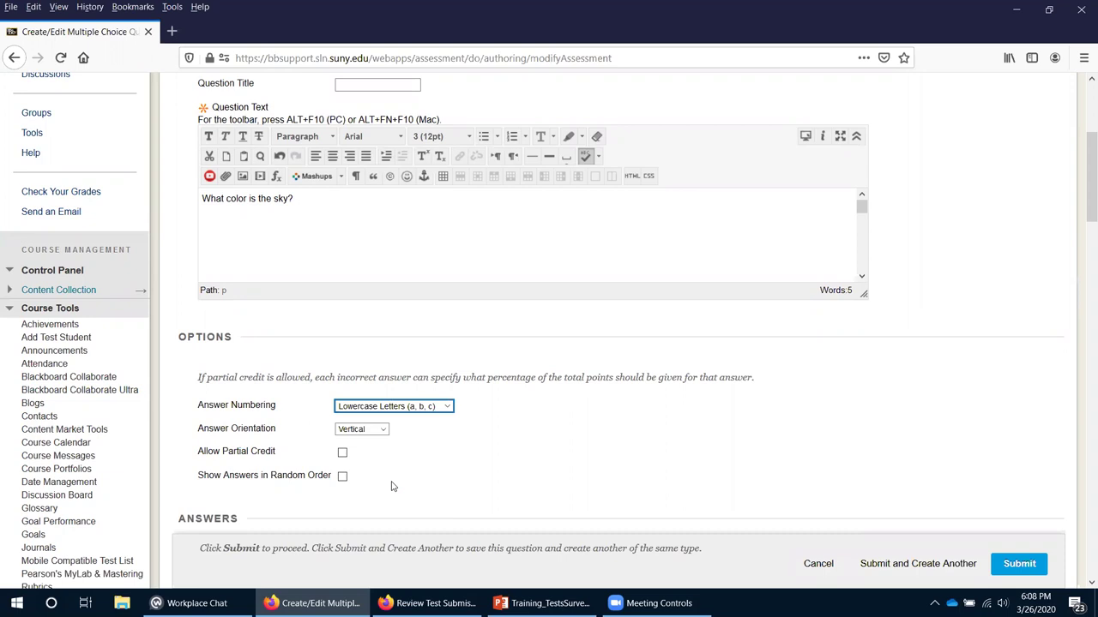
pyautogui.click(379, 430)
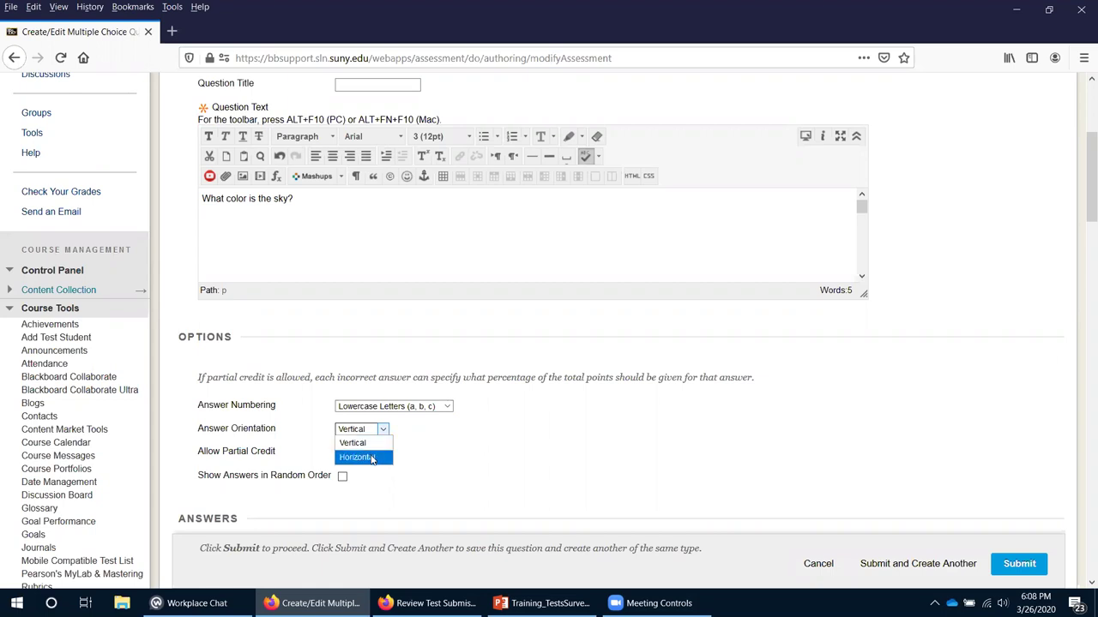
pyautogui.click(360, 443)
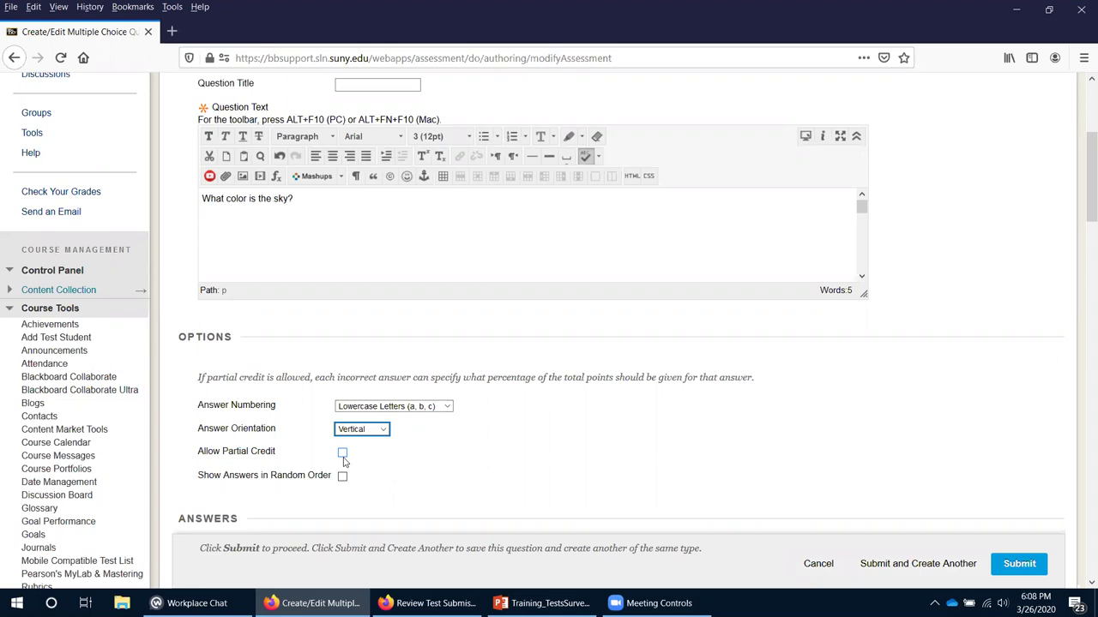
# Allow partial credit for the question and show its answers in random order.
pyautogui.click(342, 453)
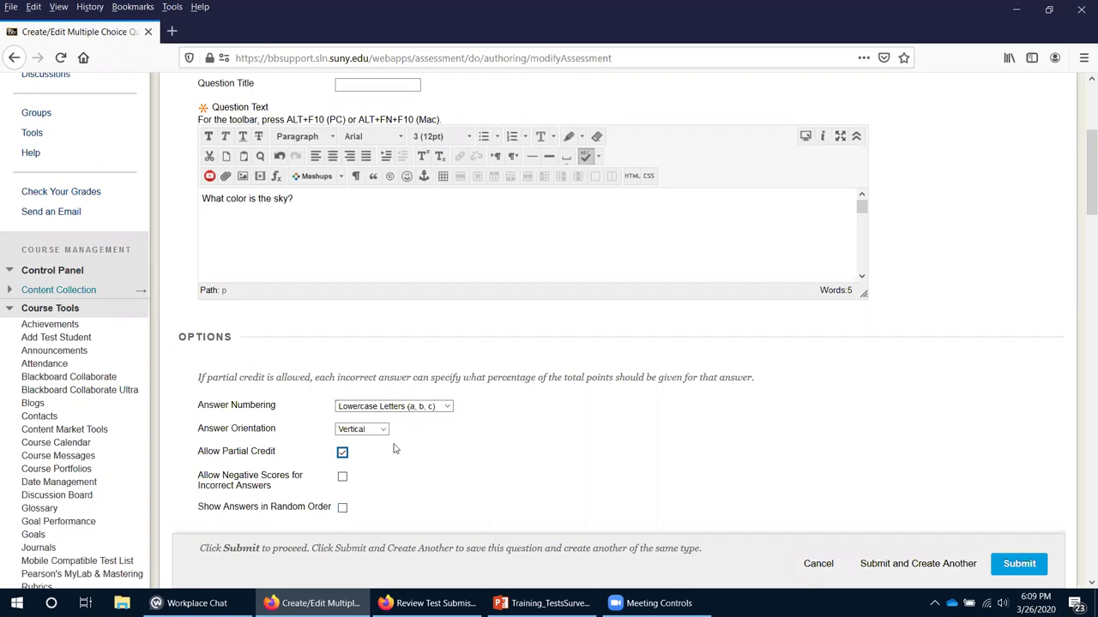
pyautogui.scroll(-1, 345, 413)
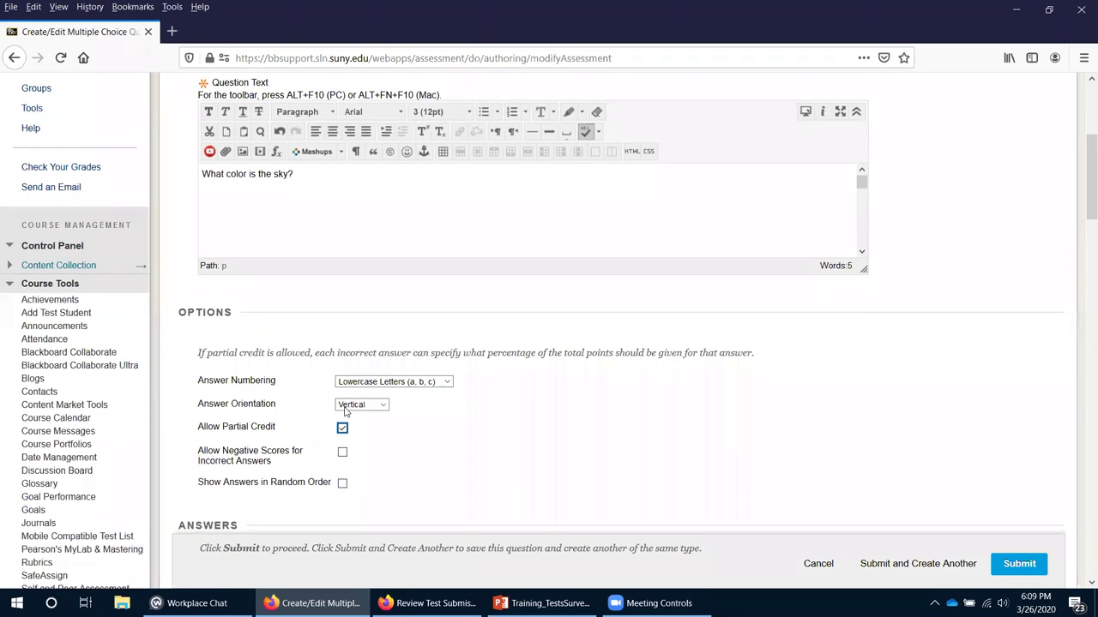
pyautogui.scroll(-3, 345, 413)
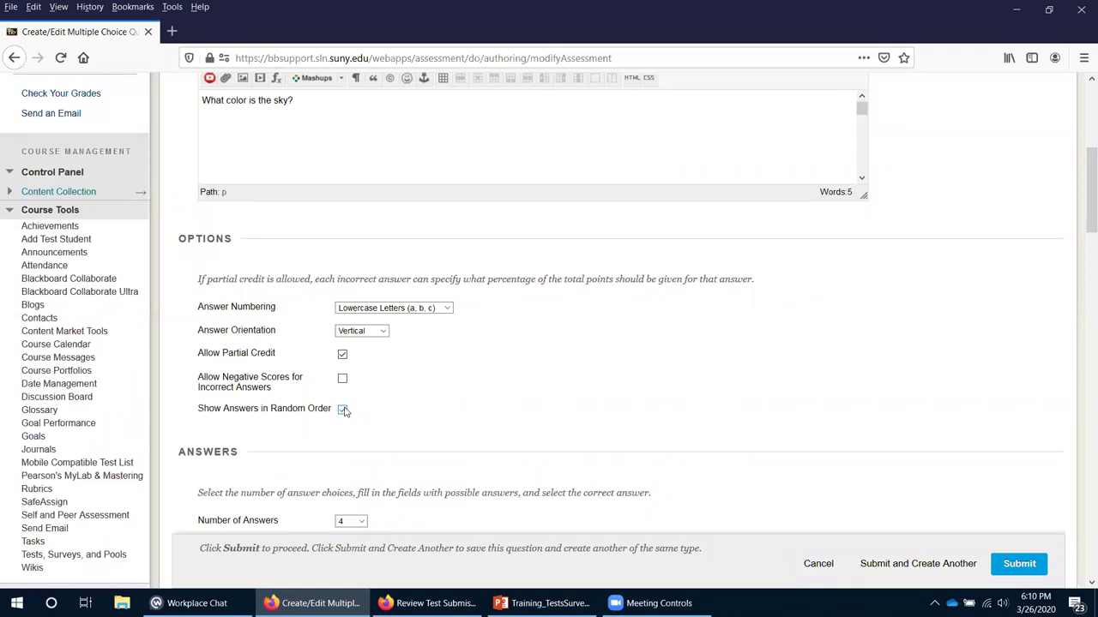
pyautogui.click(342, 410)
# Enter "Blue" as Answer 1 and "Polka dot" as Answer 2 of the sky color question.
pyautogui.scroll(-5, 699, 444)
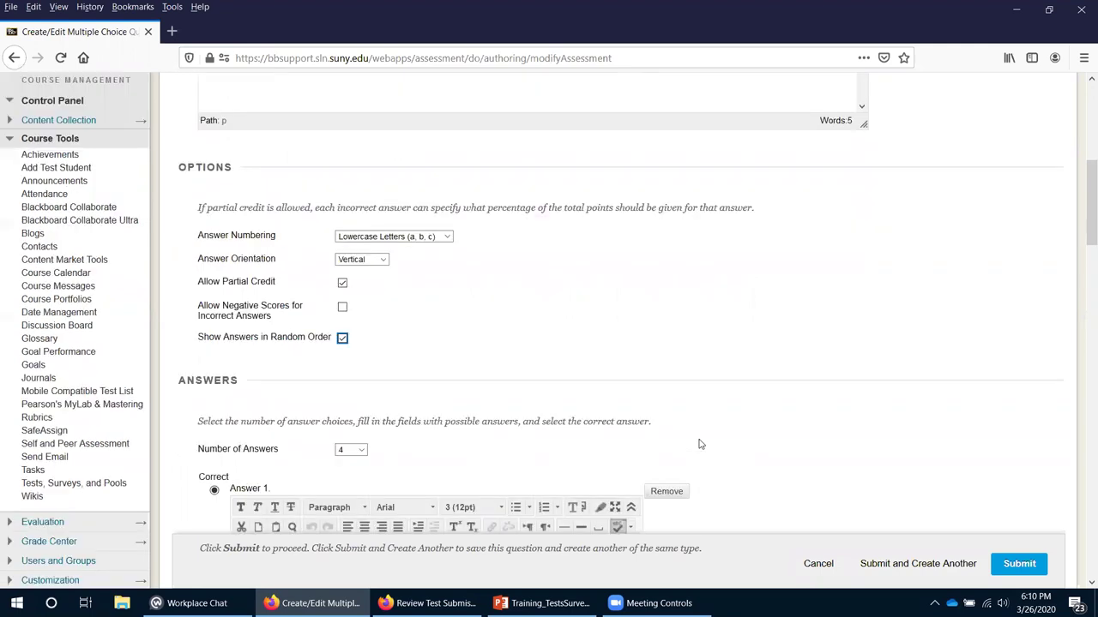
pyautogui.scroll(-2, 404, 301)
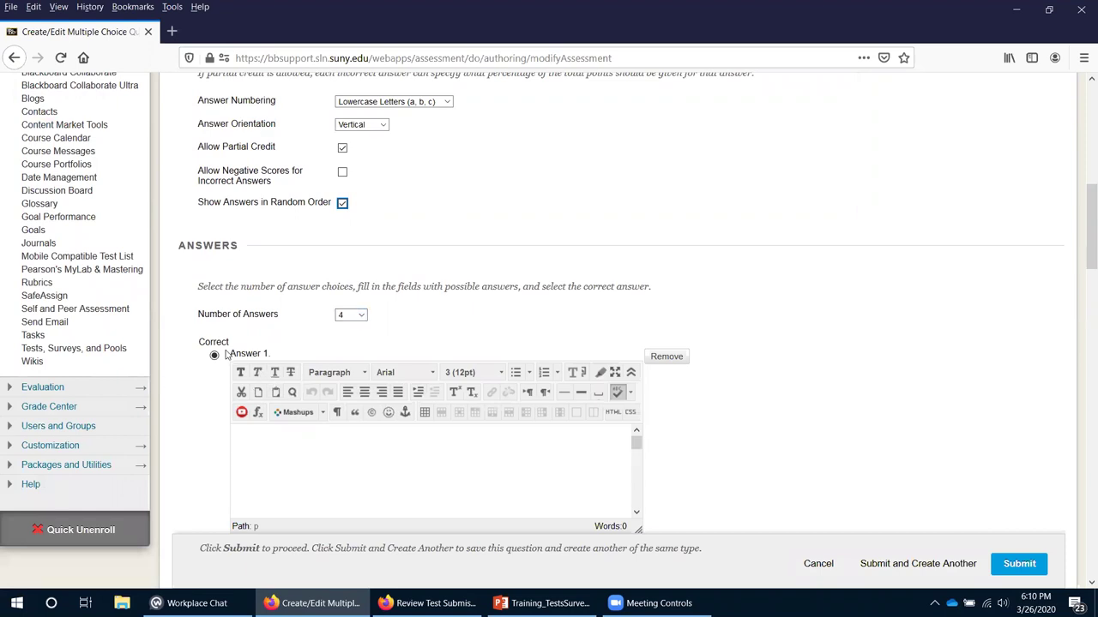
pyautogui.scroll(-2, 297, 477)
pyautogui.click(296, 440)
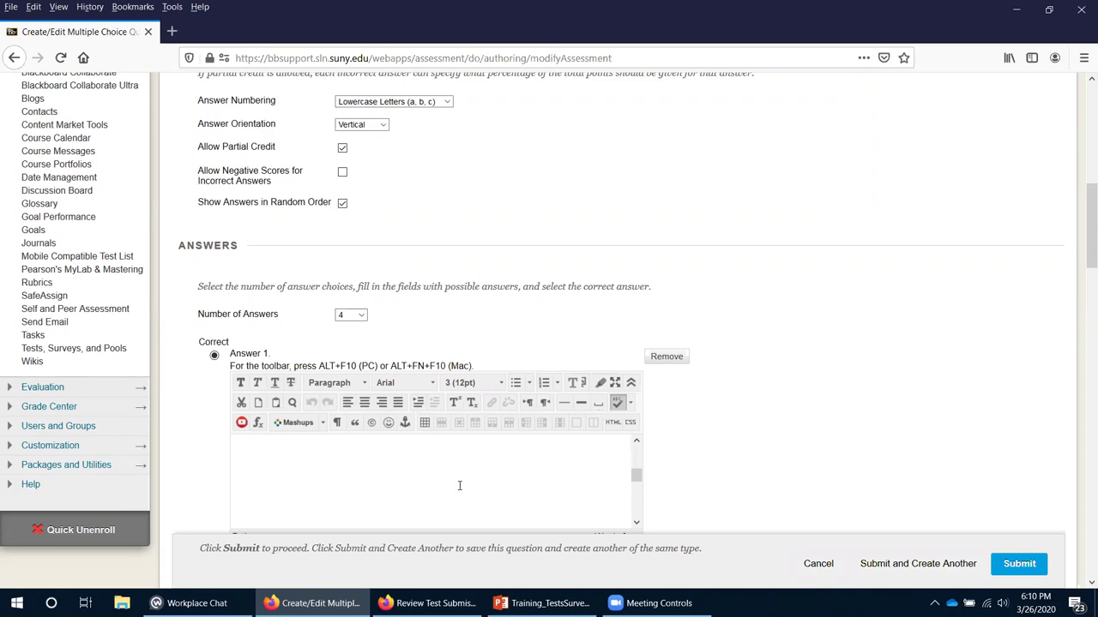
pyautogui.moveTo(636, 478); pyautogui.dragTo(636, 449)
pyautogui.write('Blue')
pyautogui.scroll(-3, 499, 489)
pyautogui.click(499, 489)
pyautogui.write('Polka dot')
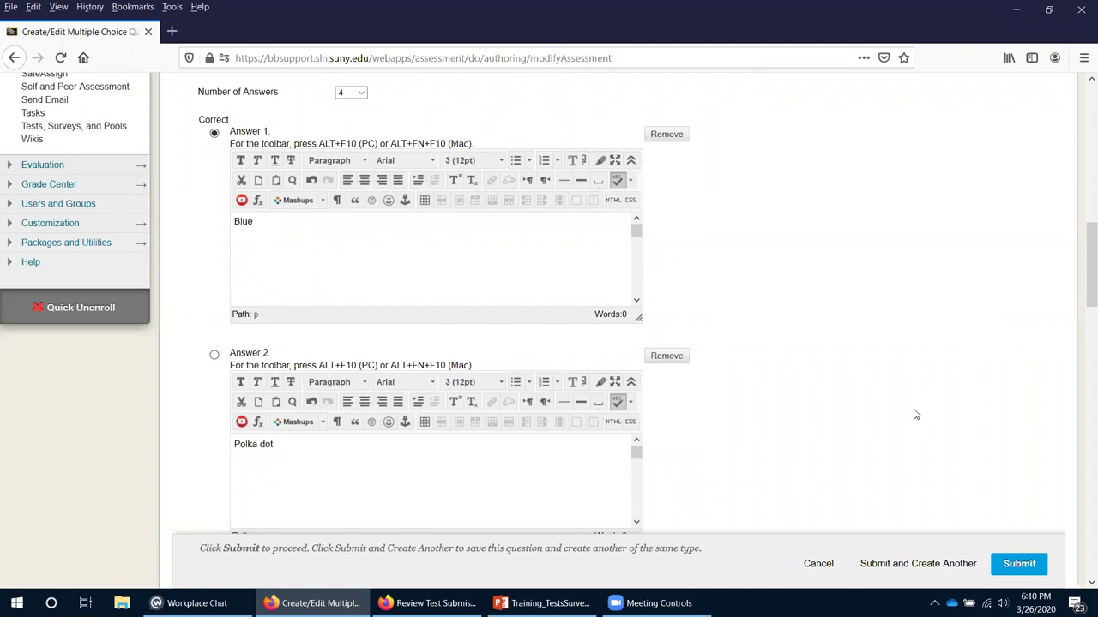
# Enter "Stripes" as Answer 3 and "Who knows?" as Answer 4 of the question.
pyautogui.scroll(-2, 364, 471)
pyautogui.scroll(-2, 363, 471)
pyautogui.click(363, 470)
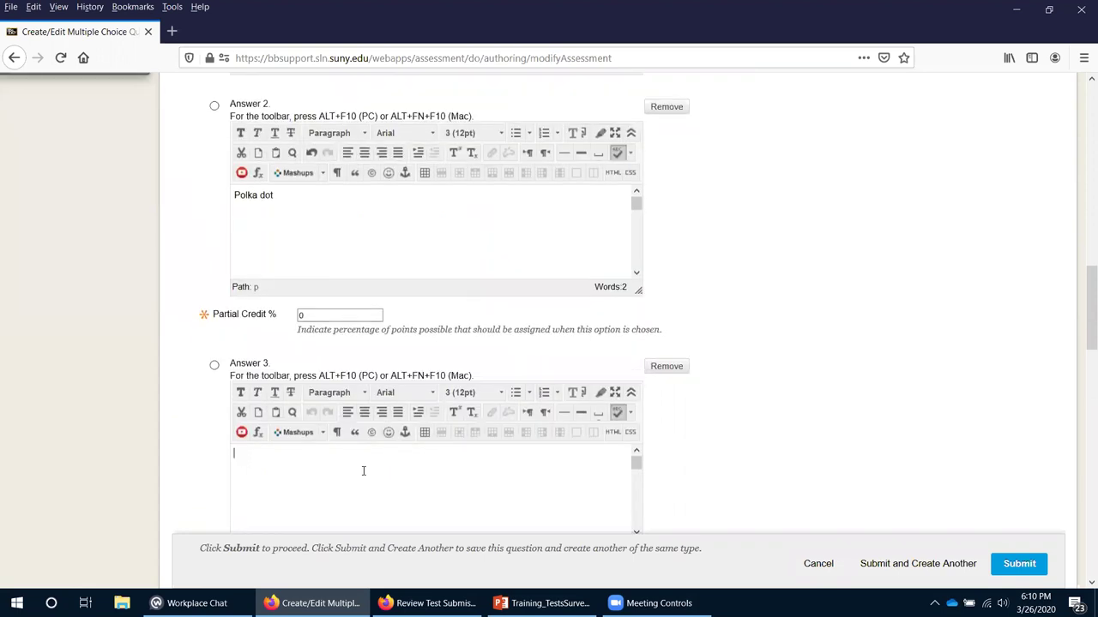
pyautogui.write('Stripes')
pyautogui.scroll(-5, 441, 423)
pyautogui.click(440, 424)
pyautogui.write('Who knows?')
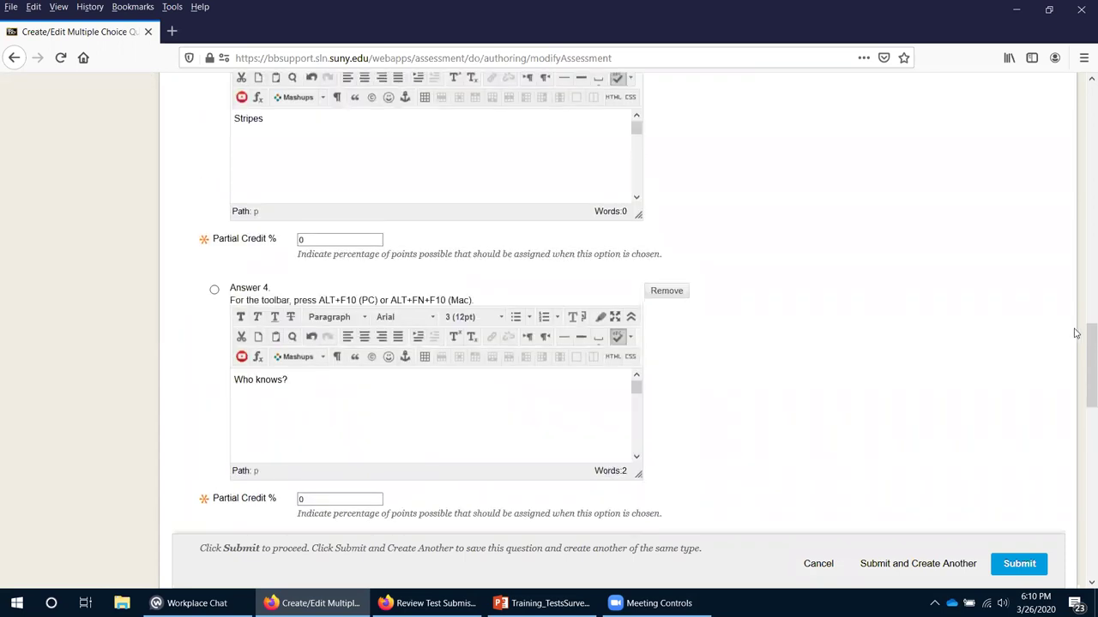
pyautogui.scroll(1, 926, 394)
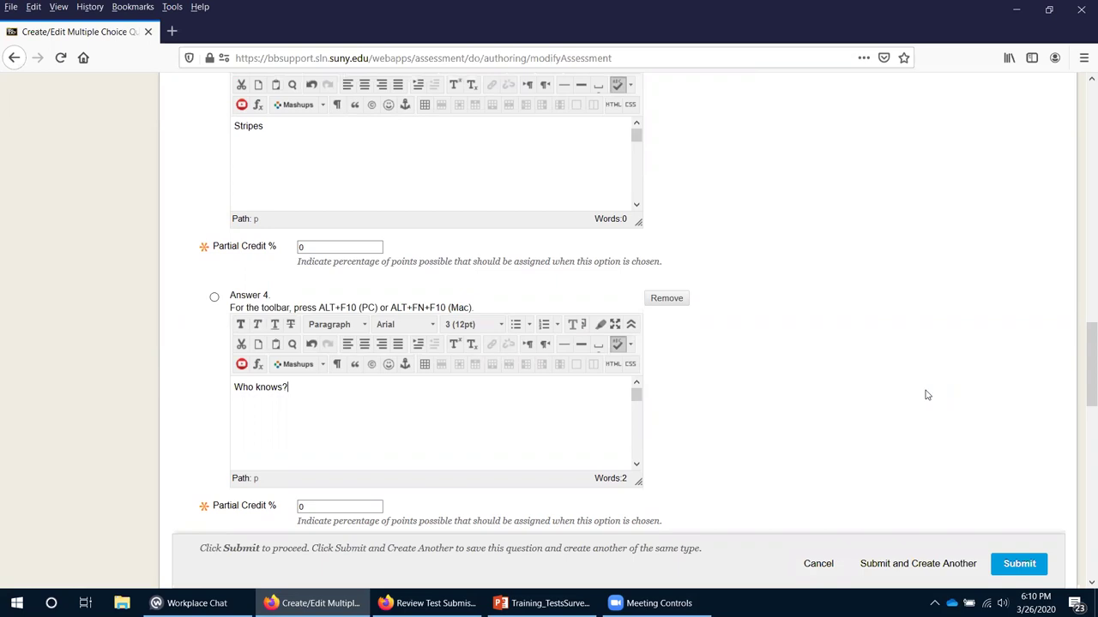
# Set the partial credit percentage of Answer 2, "Polka dot", to 25.
pyautogui.scroll(5, 926, 395)
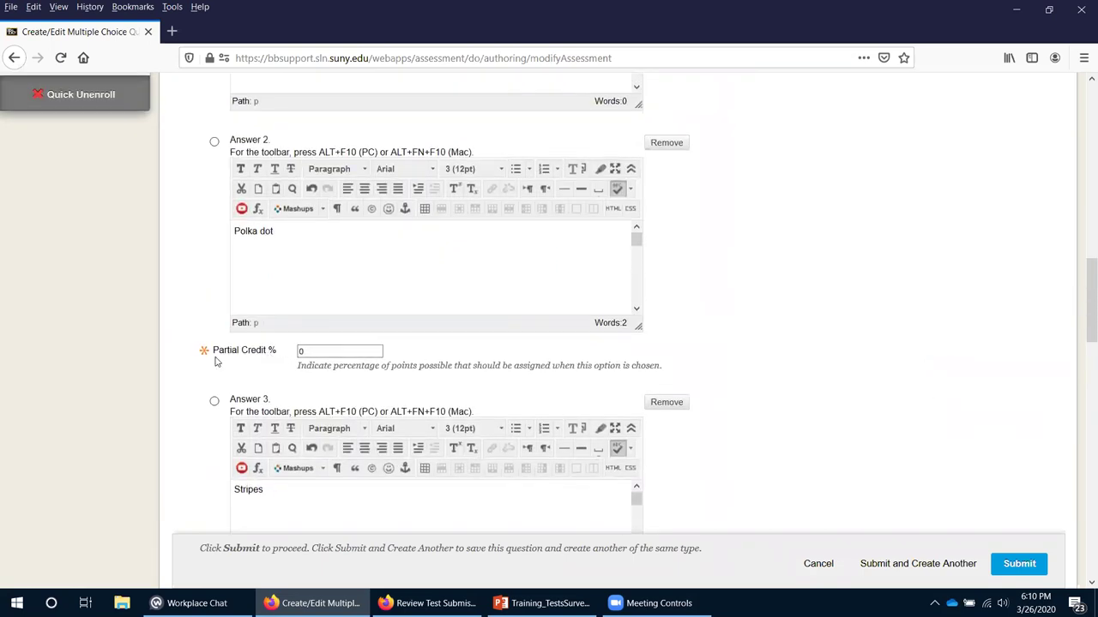
pyautogui.click(299, 358)
pyautogui.click(241, 350)
pyautogui.press('BackSpace')
pyautogui.write('2')
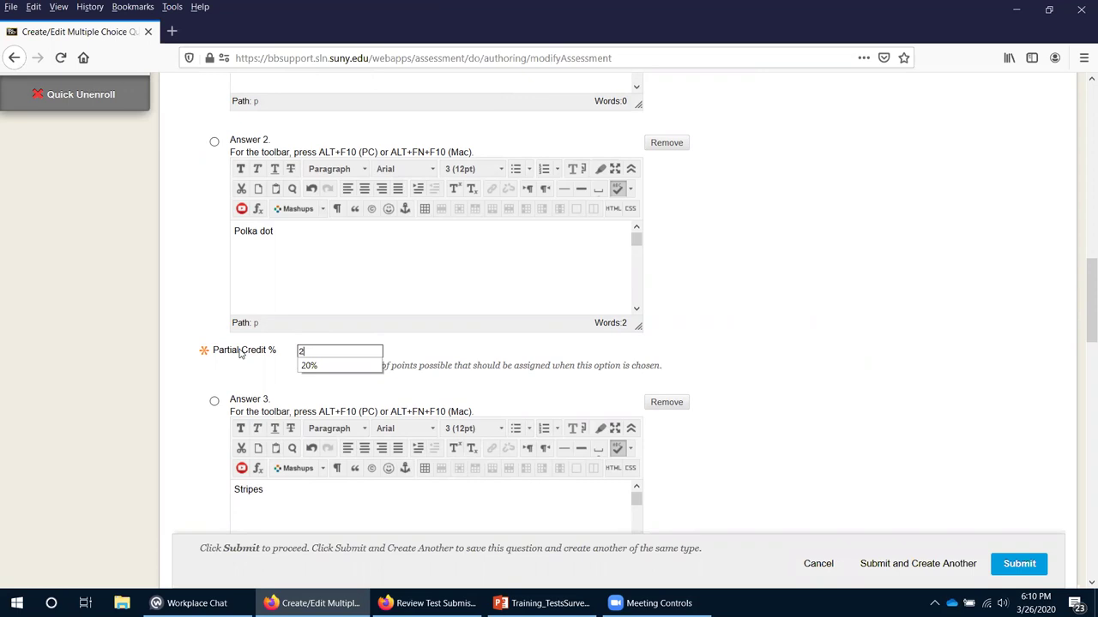
pyautogui.write('5')
pyautogui.click(1029, 326)
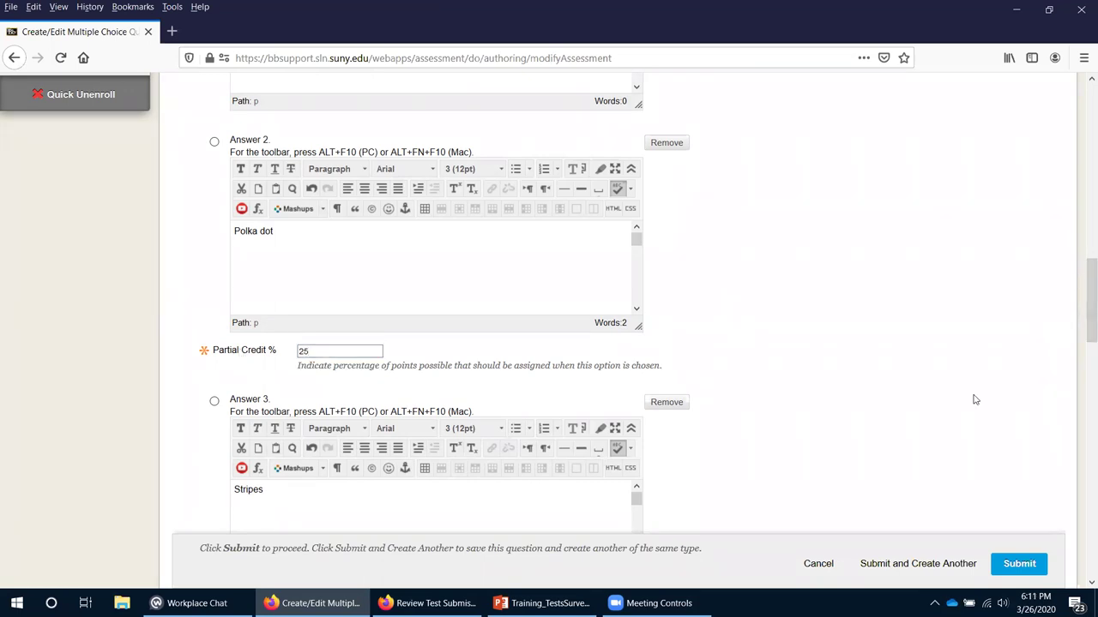
# Turn off partial credit for the sky color question.
pyautogui.scroll(-5, 973, 397)
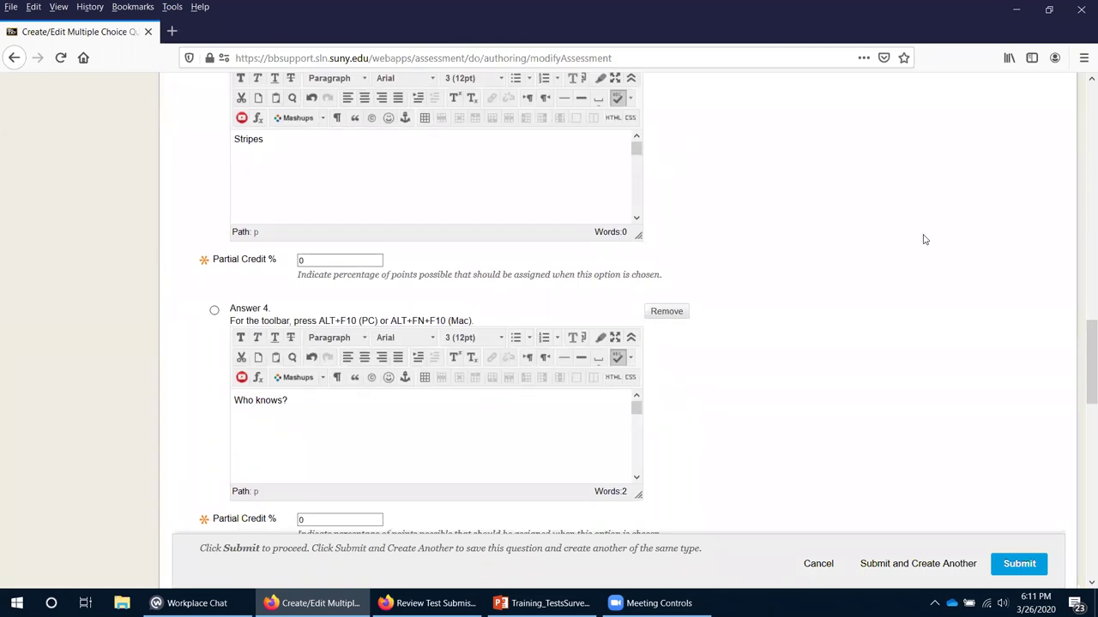
pyautogui.scroll(8, 424, 274)
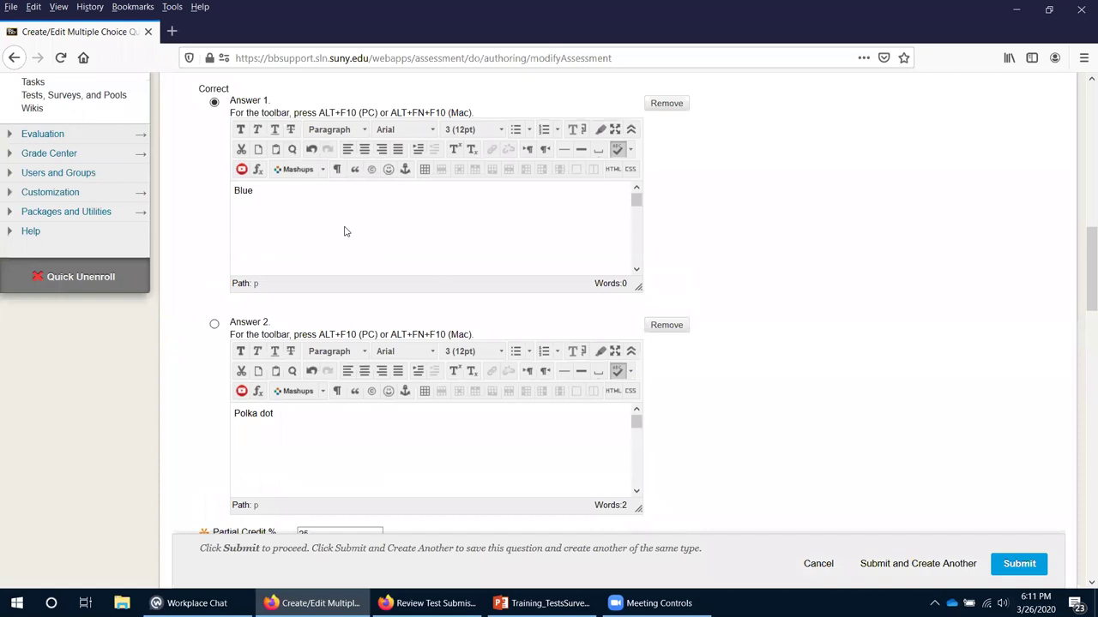
pyautogui.scroll(5, 762, 407)
pyautogui.scroll(-6, 770, 434)
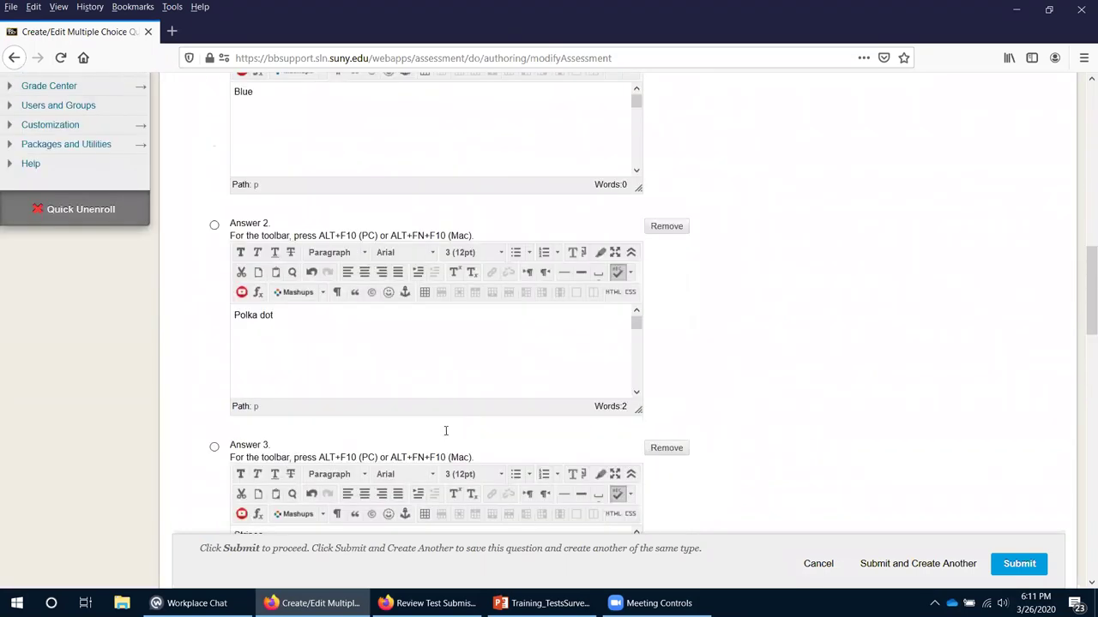
pyautogui.scroll(3, 446, 430)
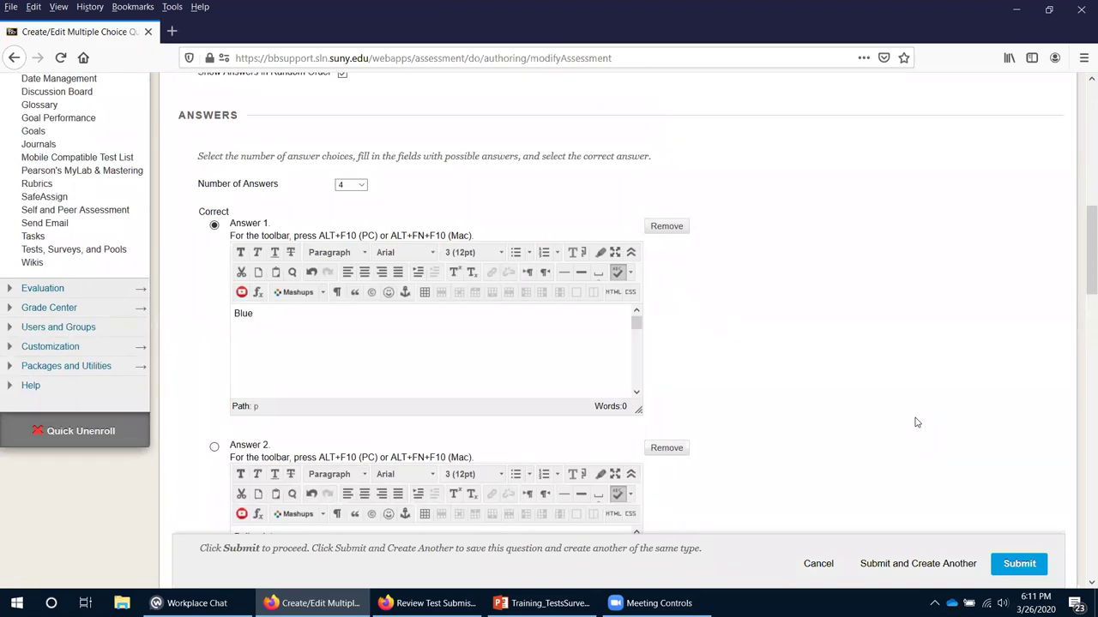
pyautogui.scroll(-6, 916, 422)
pyautogui.scroll(-2, 916, 422)
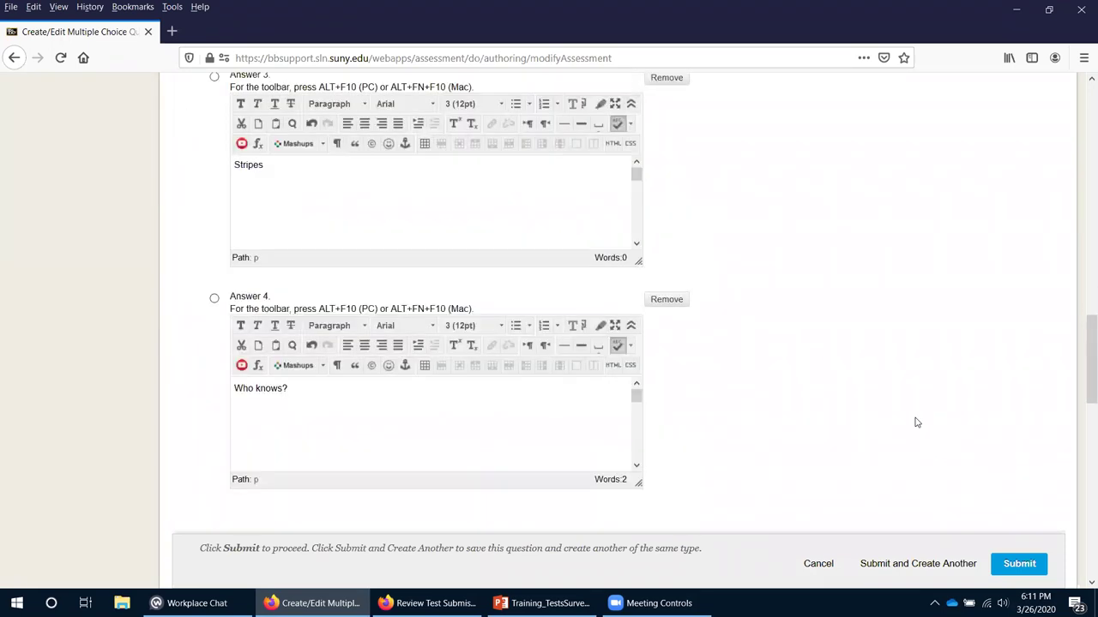
# Enter "Congratulations! This is the correct answer." as correct response feedback and "This is not correct. Please review chapter 3." as incorrect response feedback.
pyautogui.scroll(-5, 916, 422)
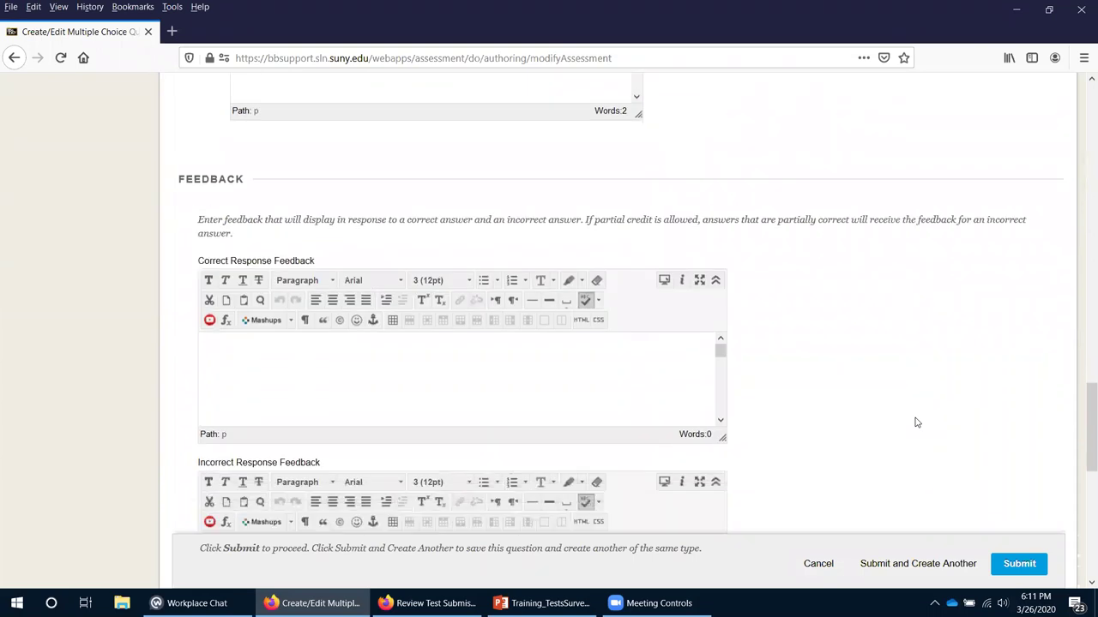
pyautogui.scroll(-1, 916, 422)
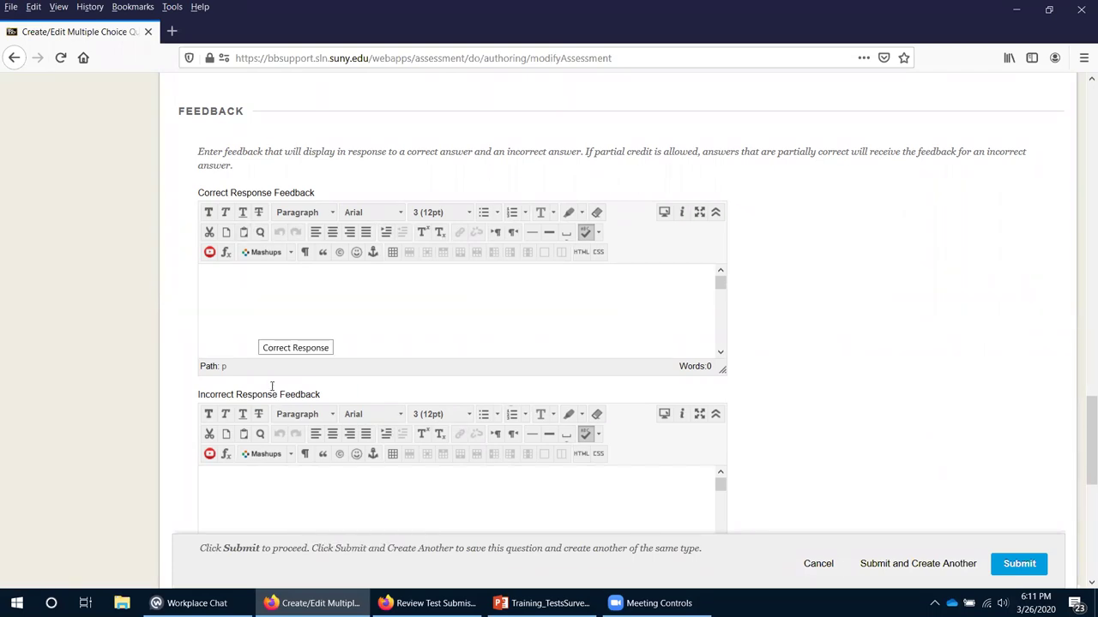
pyautogui.click(259, 326)
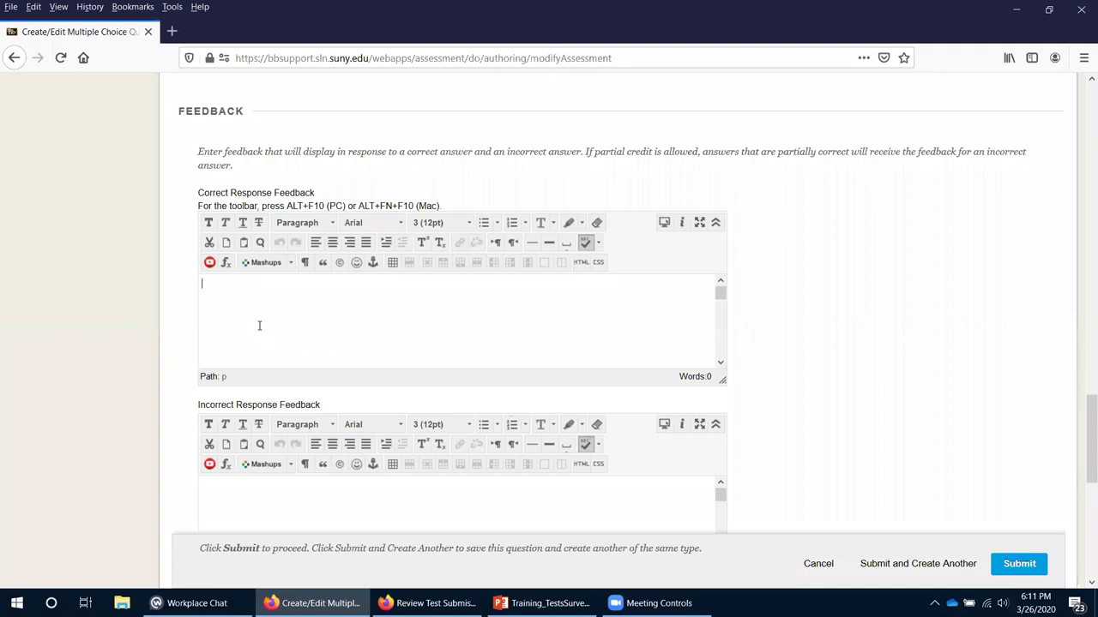
pyautogui.write('Congratulations! This is the corr')
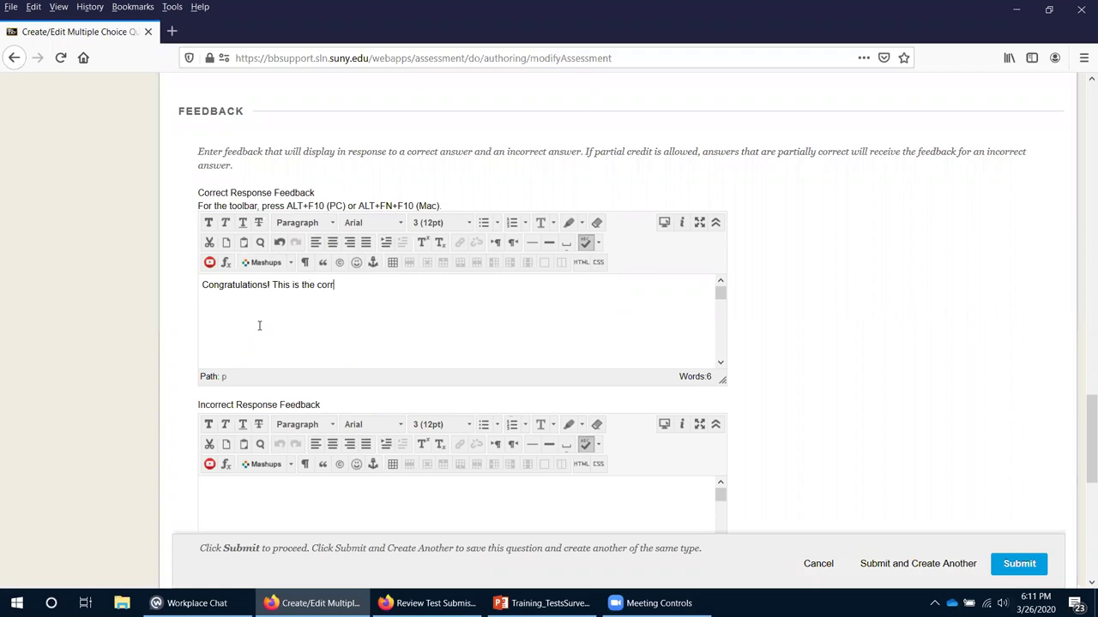
pyautogui.write('ect answer.')
pyautogui.scroll(-2, 481, 477)
pyautogui.write('.')
pyautogui.click(480, 477)
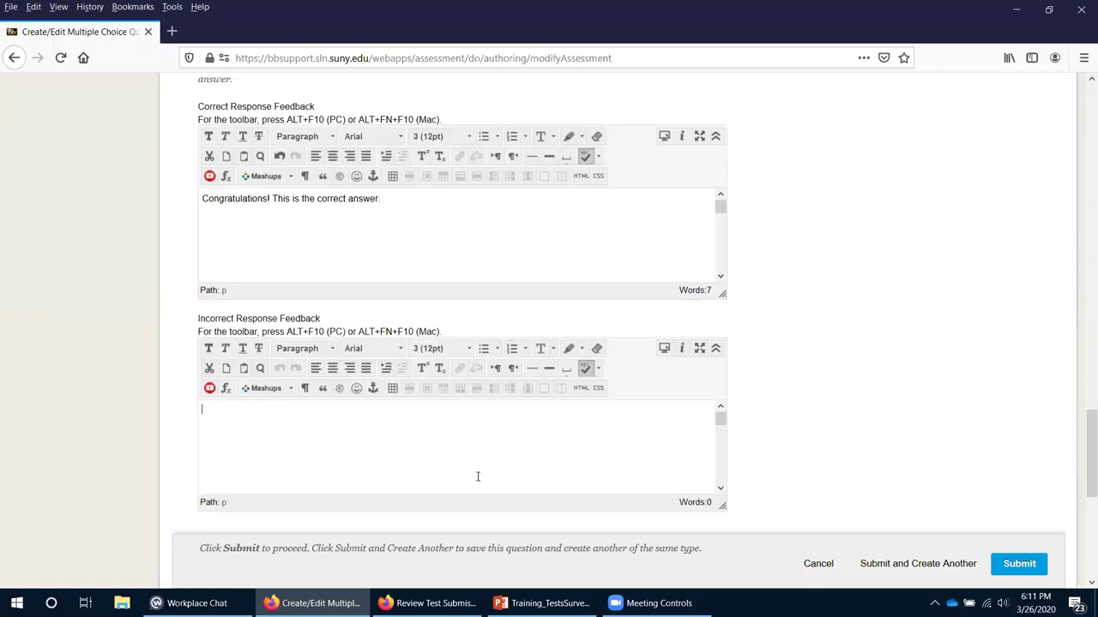
pyautogui.write('This is not correct. Please review chapter 3.')
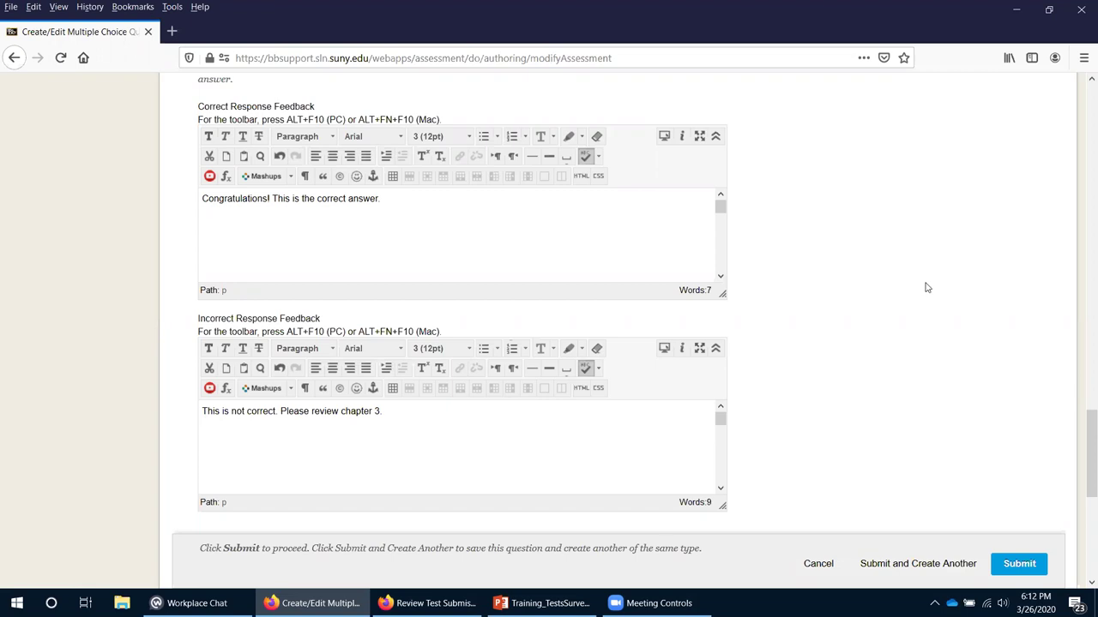
# Save the multiple-choice question with empty instructor notes and return to the Exam 5 test canvas without adding another of the same type.
pyautogui.scroll(-5, 926, 288)
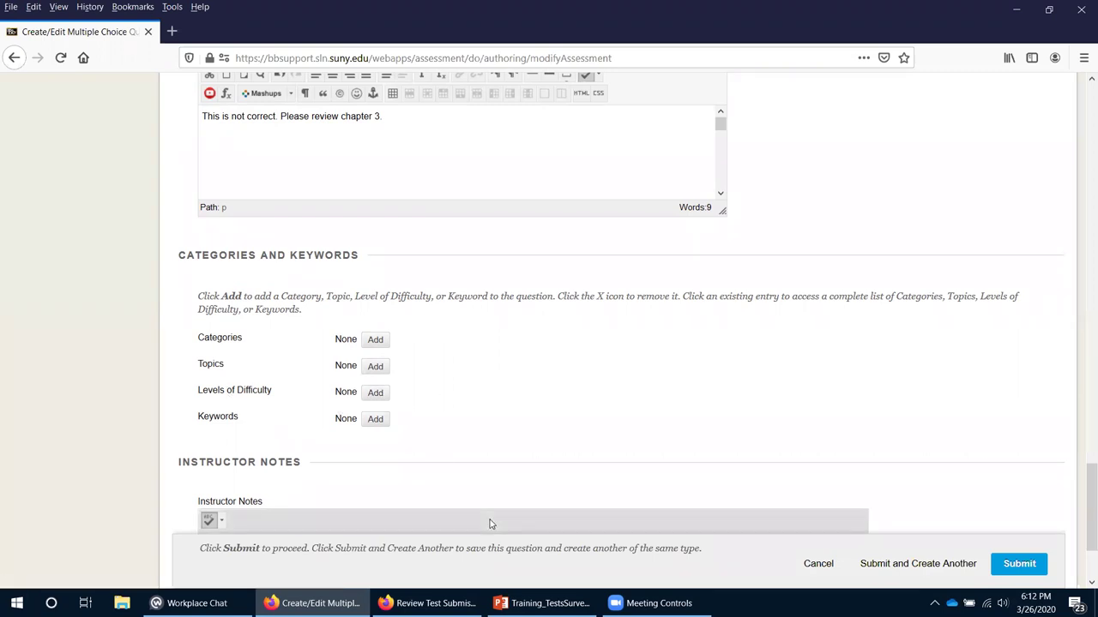
pyautogui.scroll(-2, 600, 420)
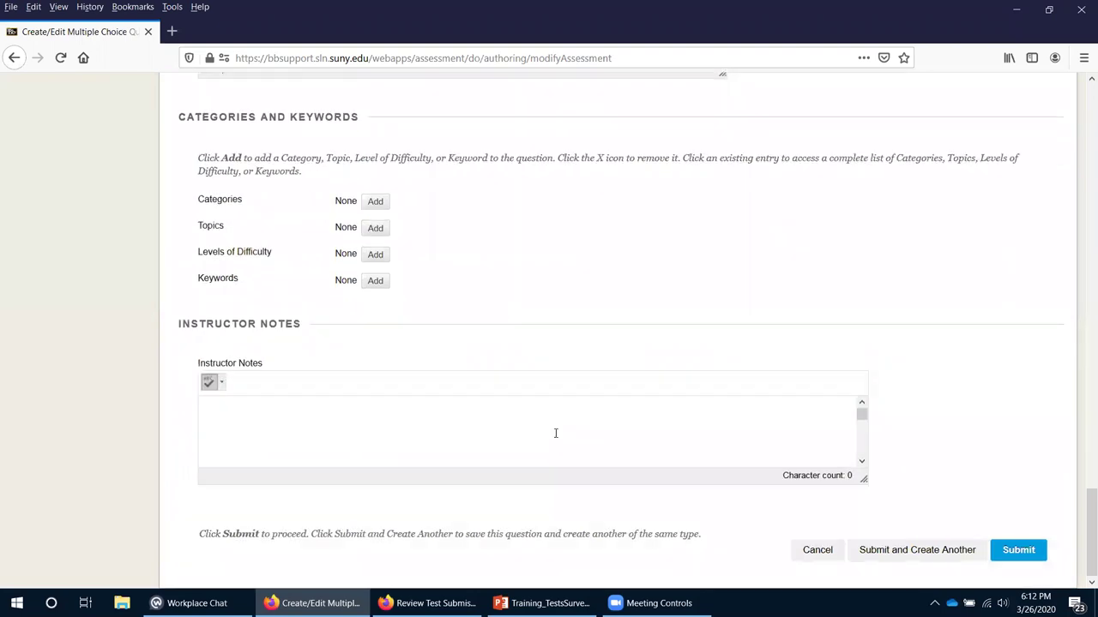
pyautogui.click(555, 433)
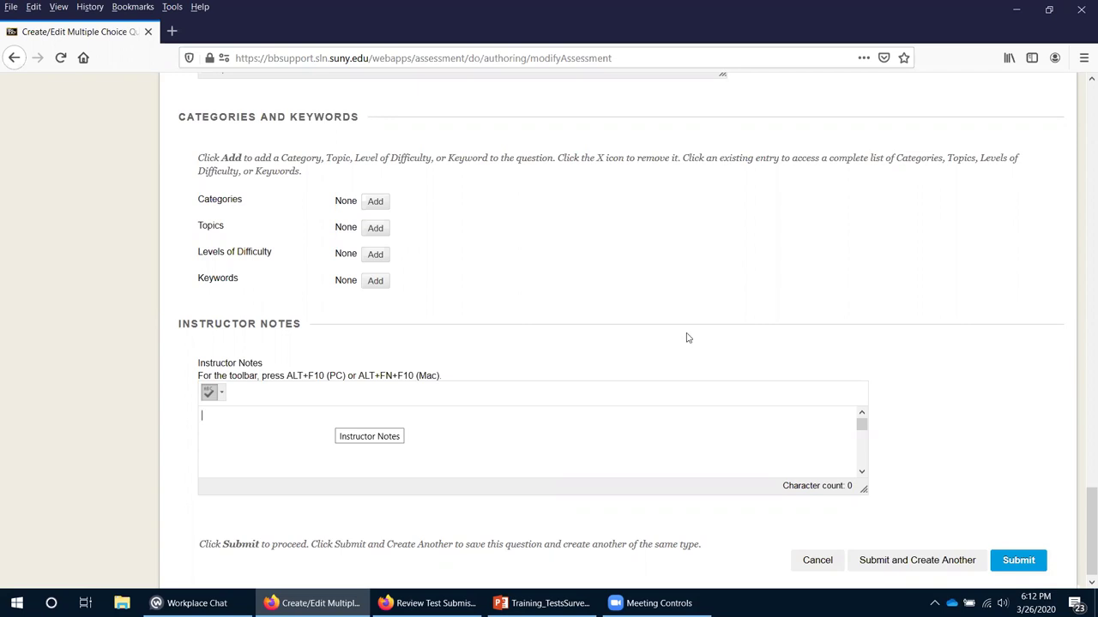
pyautogui.click(897, 562)
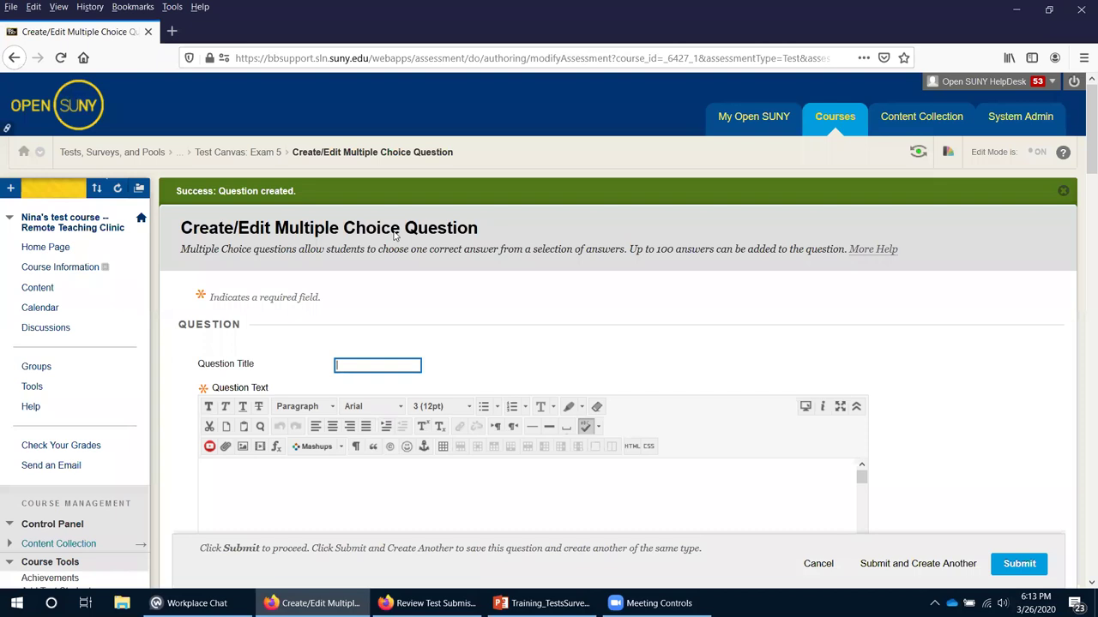
pyautogui.click(825, 565)
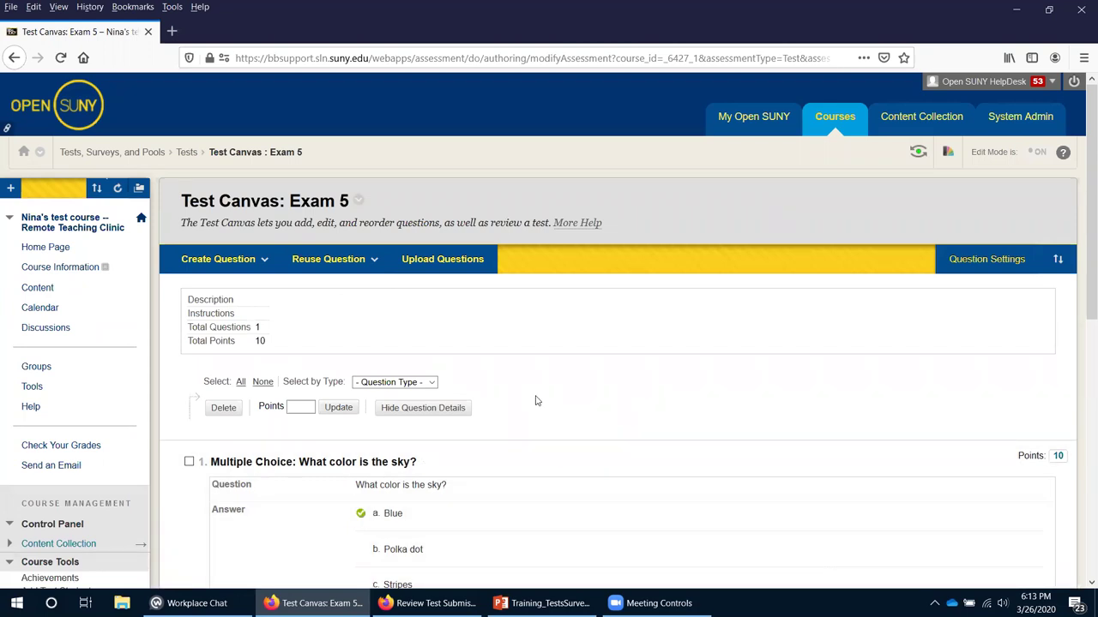
# Create an Essay question with the question text "[Question text goes here]".
pyautogui.click(235, 264)
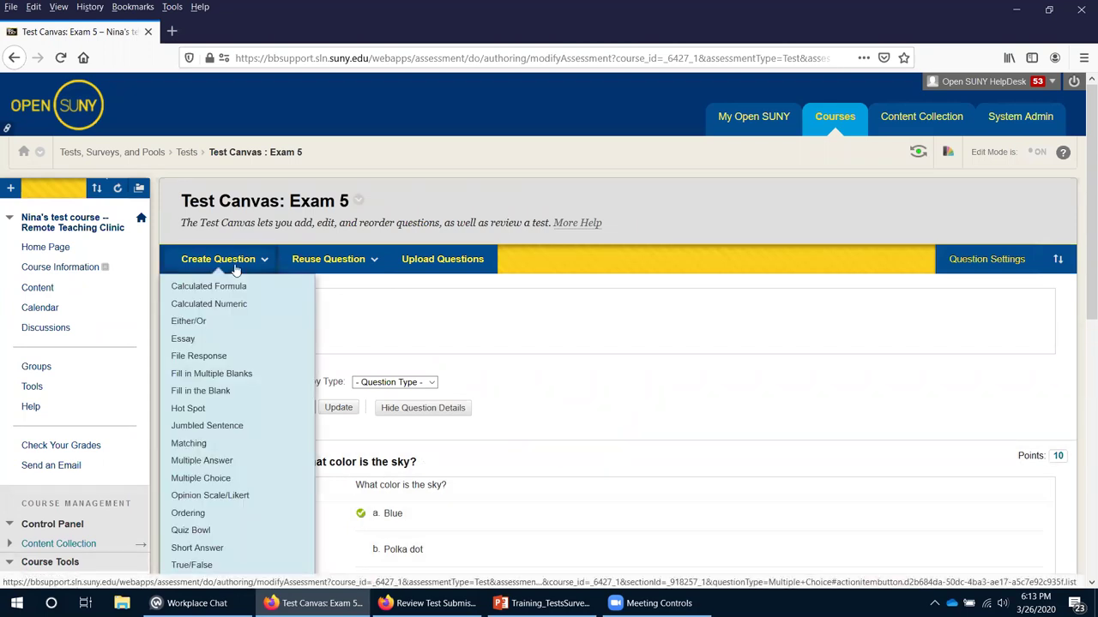
pyautogui.click(194, 341)
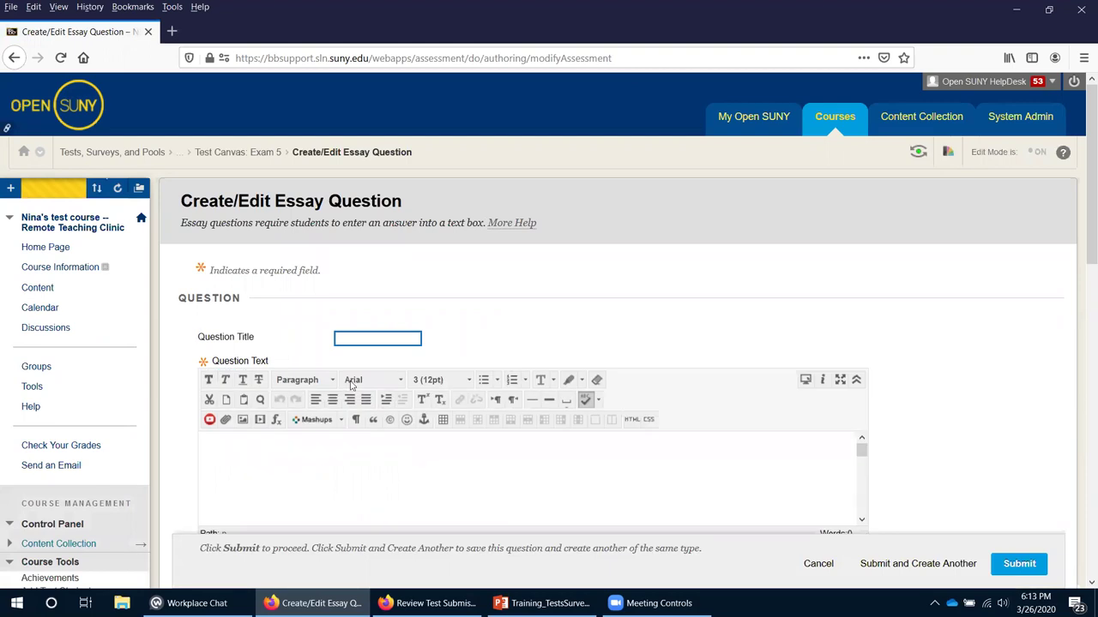
pyautogui.click(417, 449)
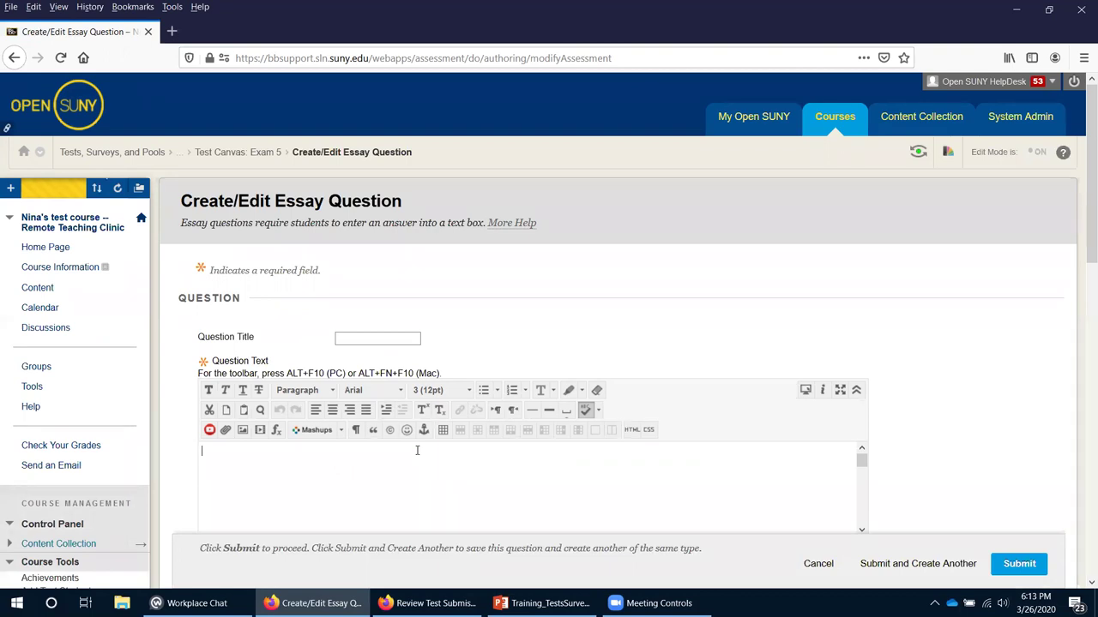
pyautogui.write('Question text goes here]')
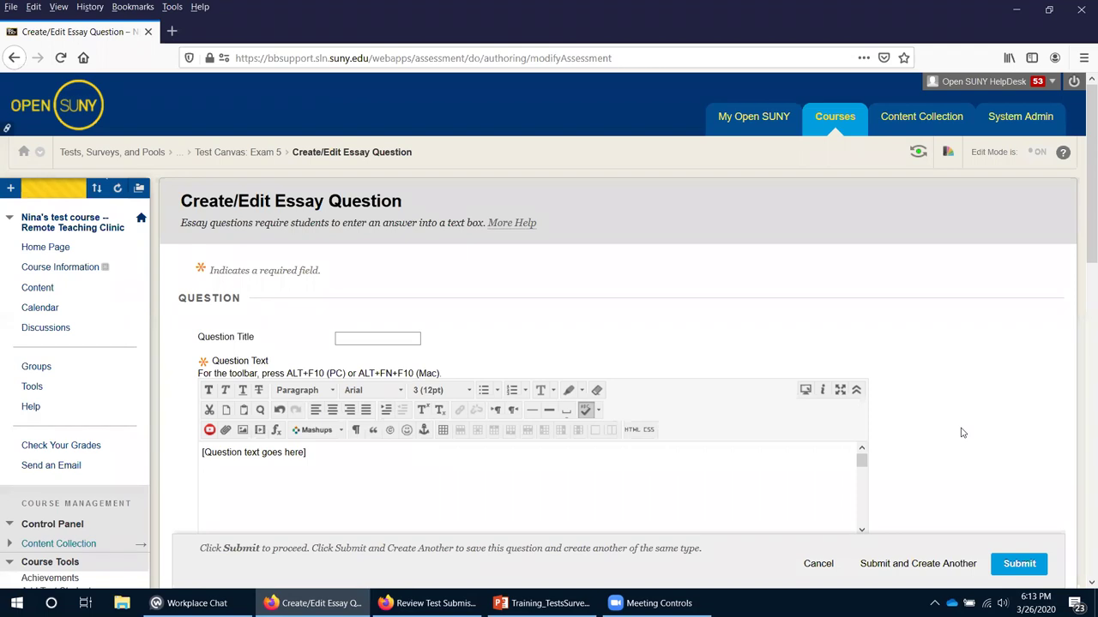
# Enter "[Example of a correct response goes here]" as the essay question's example answer.
pyautogui.scroll(-5, 961, 433)
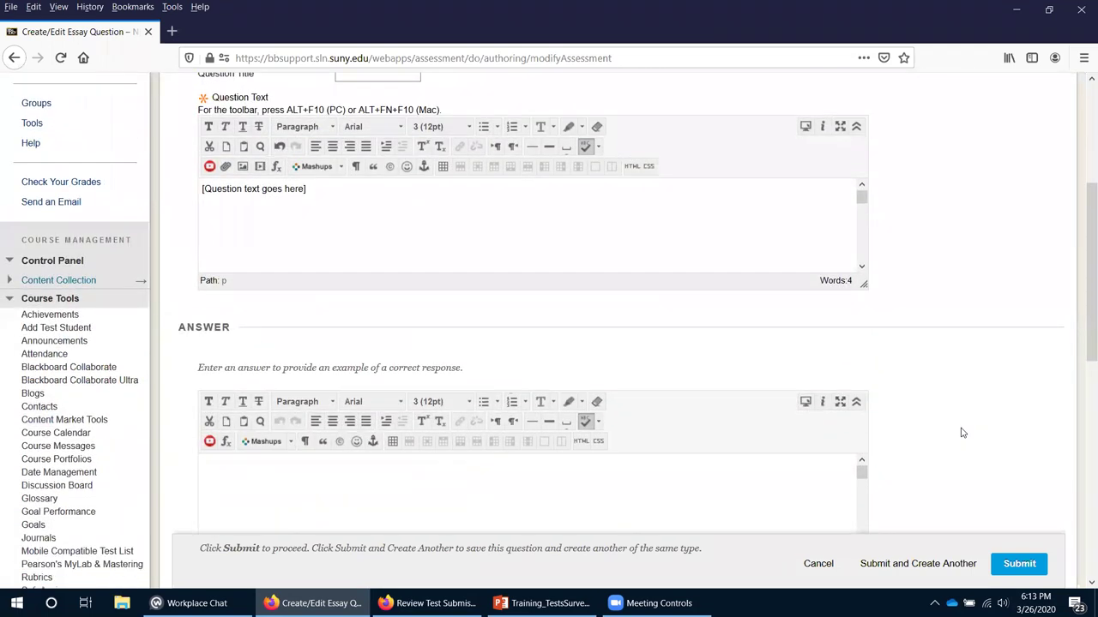
pyautogui.scroll(-1, 961, 433)
pyautogui.click(594, 440)
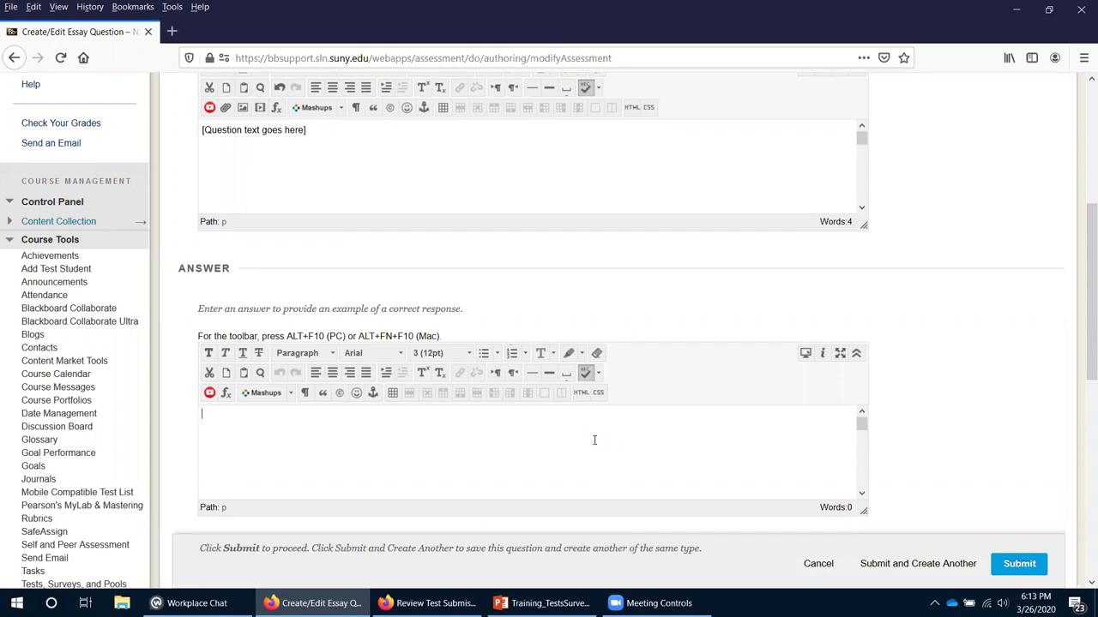
pyautogui.click(594, 440)
pyautogui.write('[Example of an cor')
pyautogui.press('BackSpace')
pyautogui.press('BackSpace')
pyautogui.press('BackSpace')
pyautogui.press('BackSpace')
pyautogui.press('BackSpace')
pyautogui.write('correct response goes here]')
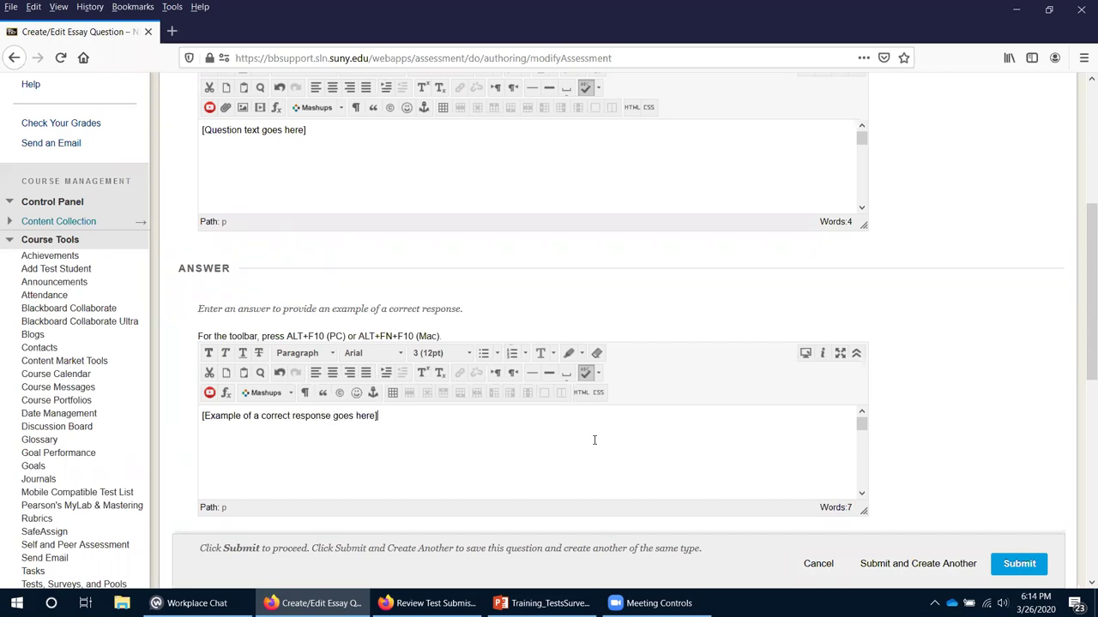
# Look at the options for adding a rubric, then submit the essay question without one.
pyautogui.scroll(-6, 978, 348)
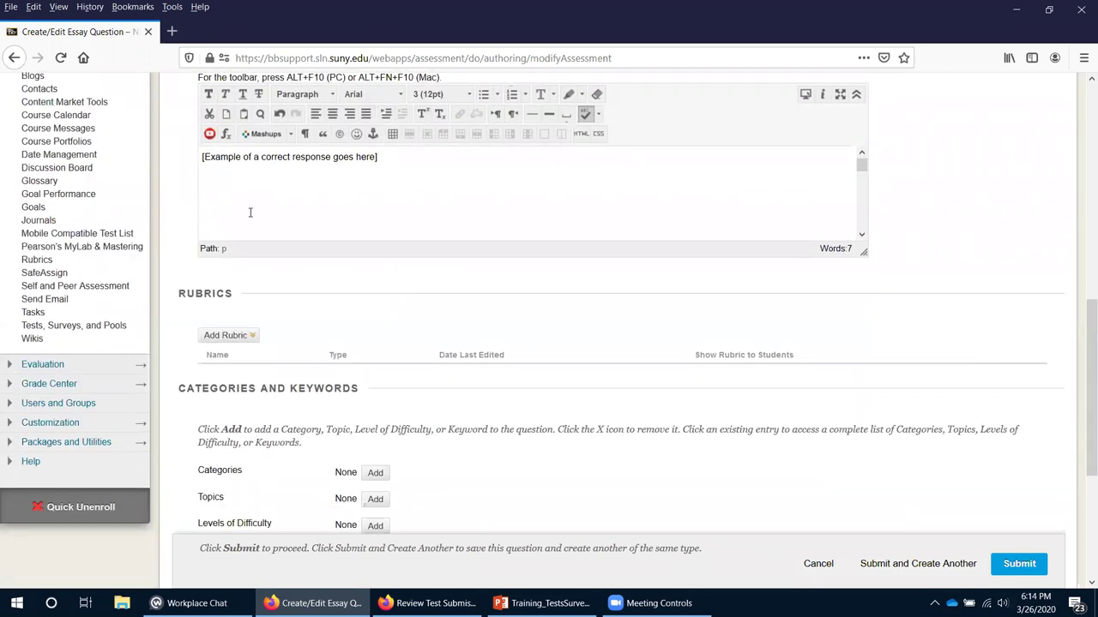
pyautogui.click(227, 335)
pyautogui.scroll(-3, 587, 418)
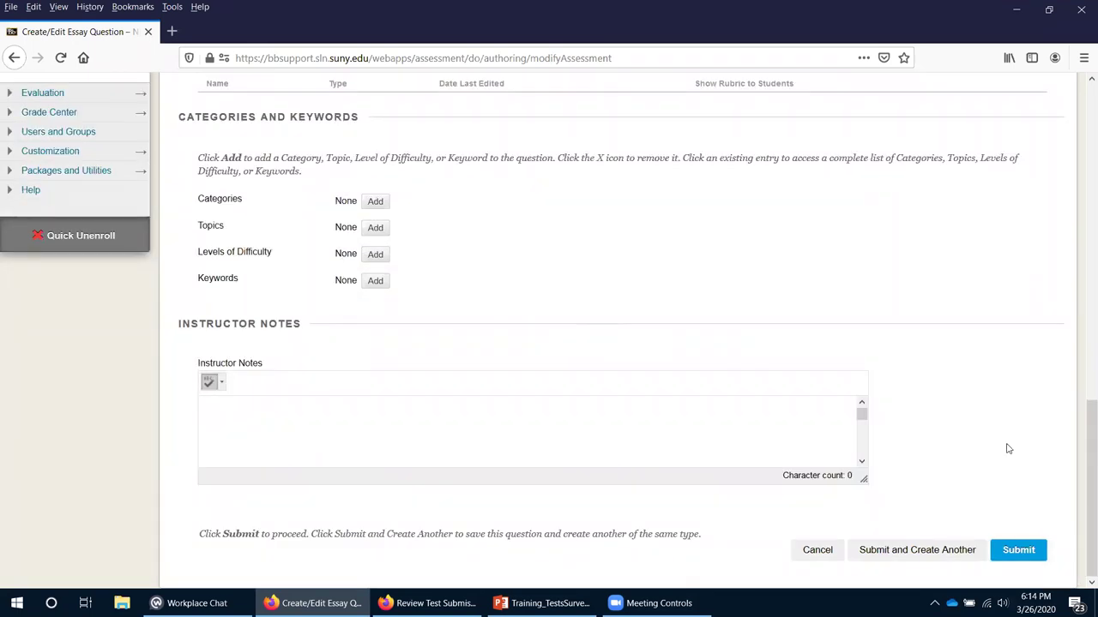
pyautogui.click(1017, 550)
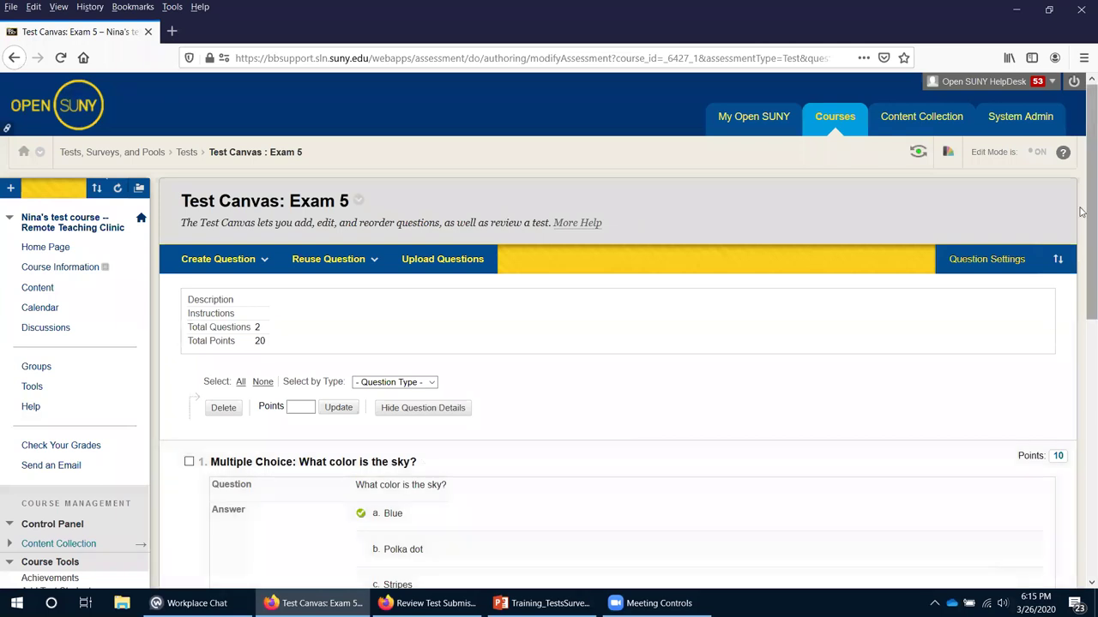
# Set the points of the multiple-choice question "What color is the sky?" to 2.
pyautogui.moveTo(1078, 258); pyautogui.dragTo(1082, 315)
pyautogui.scroll(-3, 1083, 315)
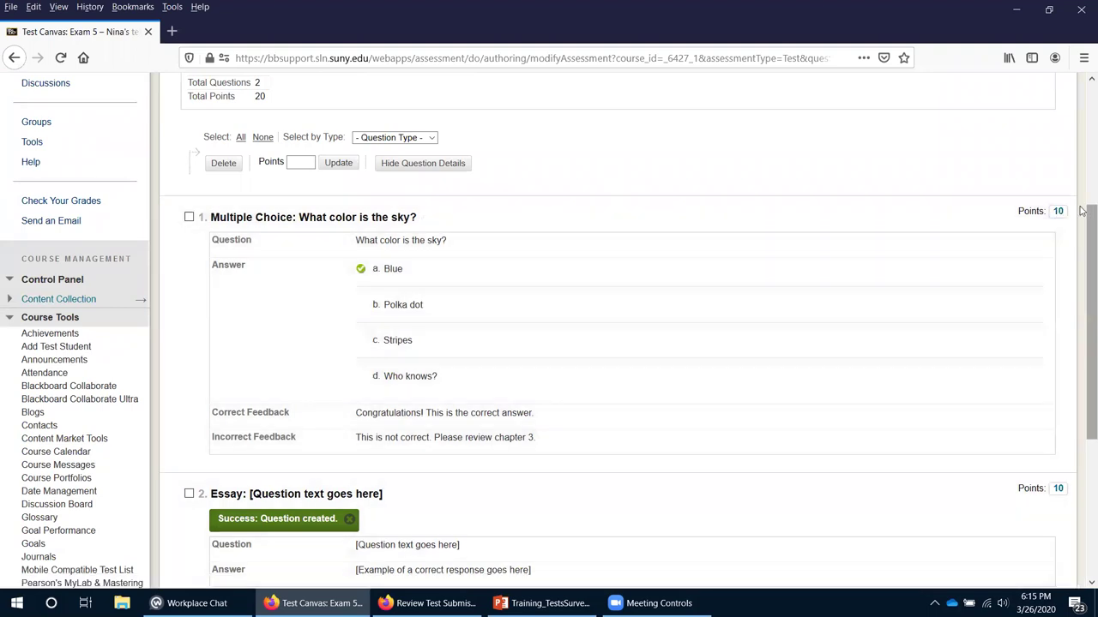
pyautogui.click(1059, 212)
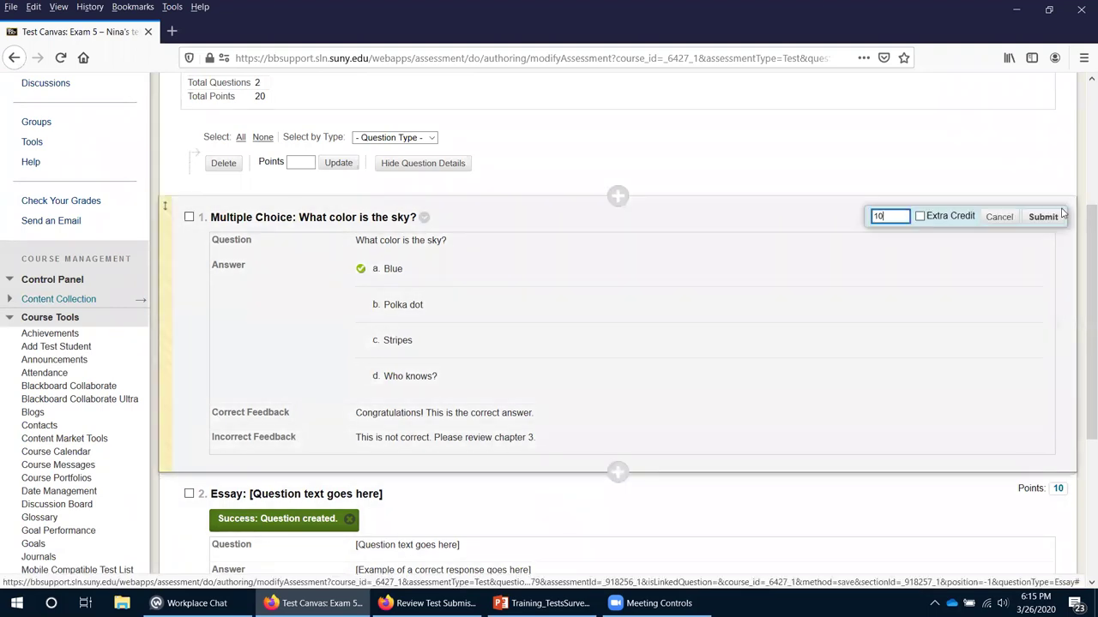
pyautogui.press('BackSpace')
pyautogui.write('2')
pyautogui.click(1042, 218)
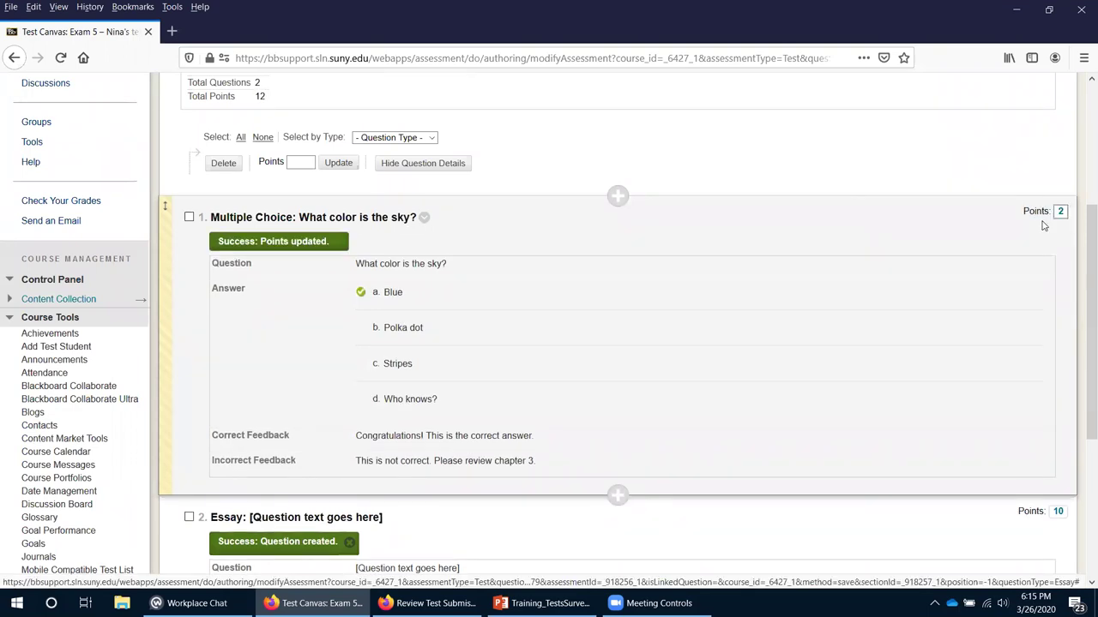
# Mark the sky color question as extra credit.
pyautogui.click(1060, 212)
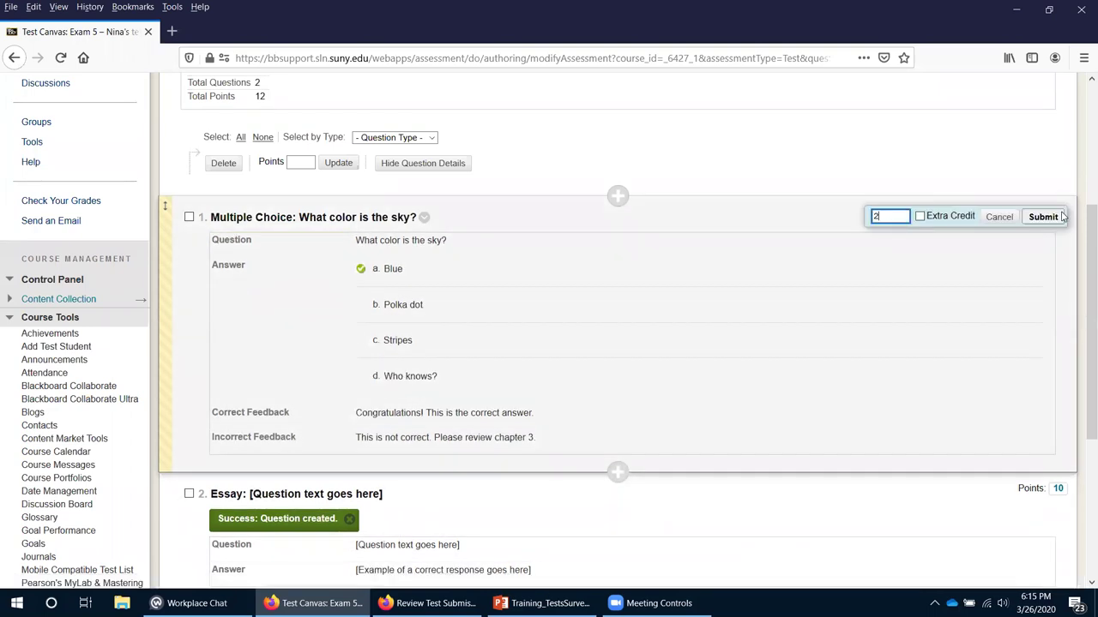
pyautogui.click(920, 217)
pyautogui.click(1042, 217)
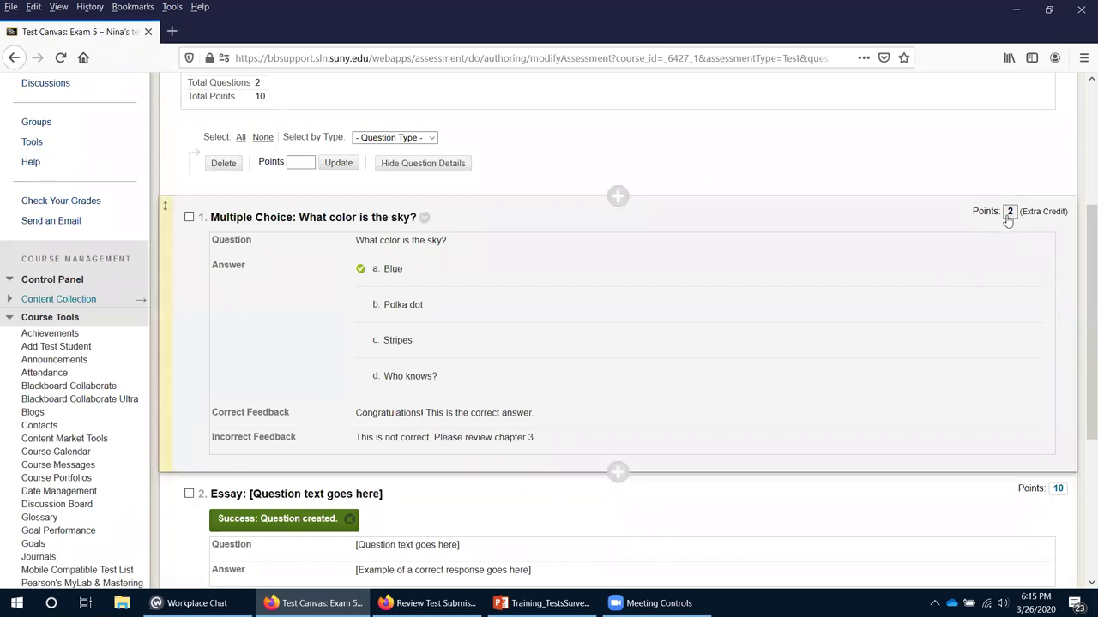
# Remove the extra credit setting from the sky color question and submit the change.
pyautogui.click(1009, 215)
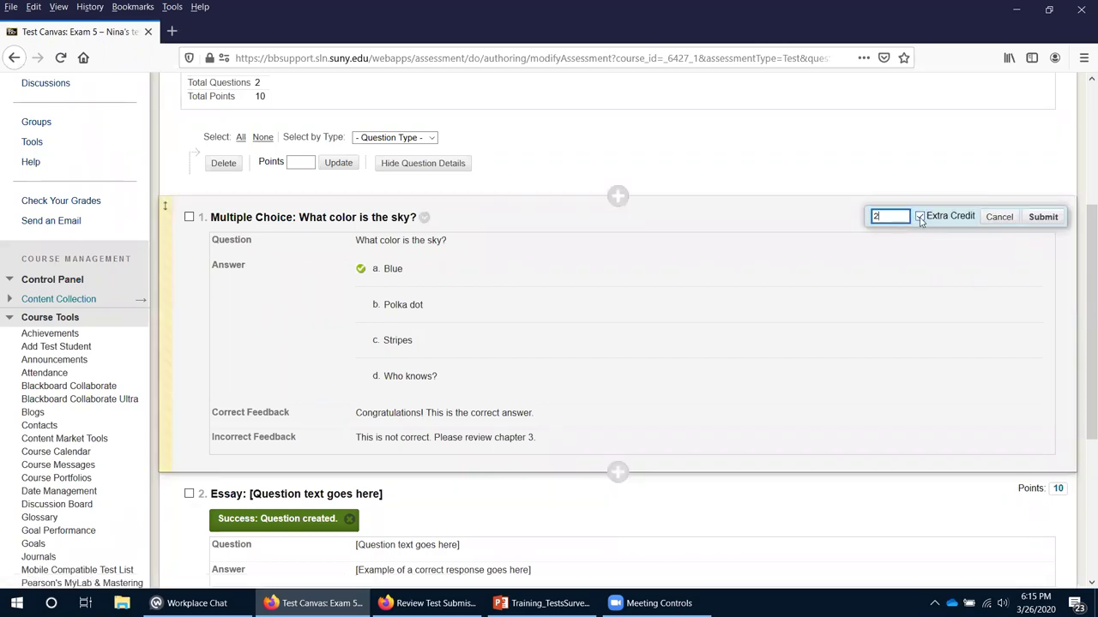
pyautogui.click(1043, 217)
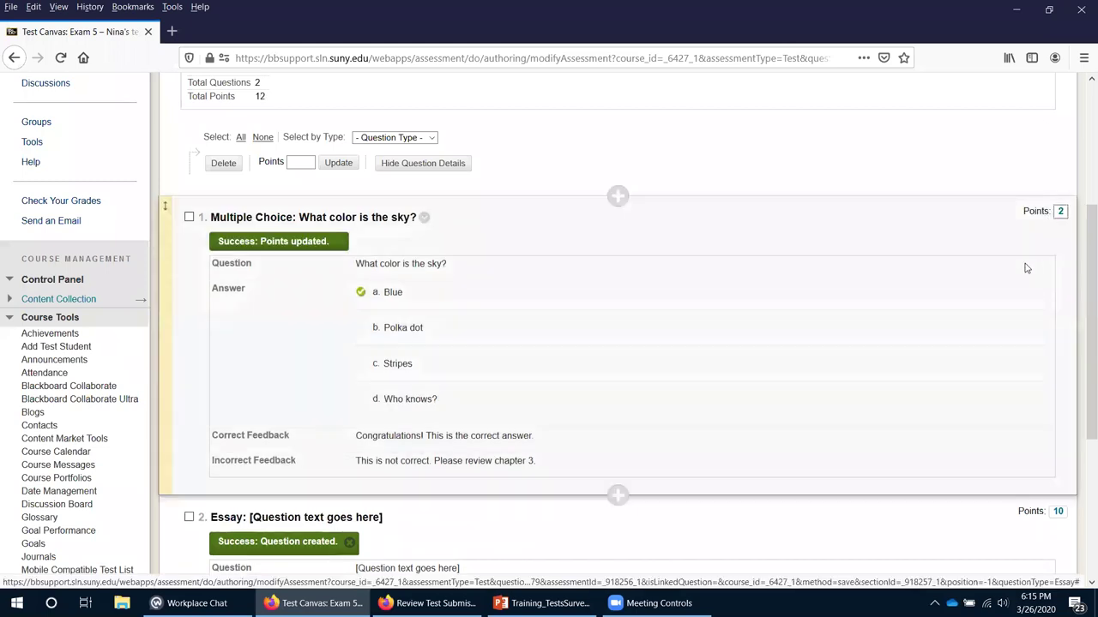
# Start a new Hot Spot question in Exam 5 with the question text "Please click on the door.".
pyautogui.scroll(5, 1025, 268)
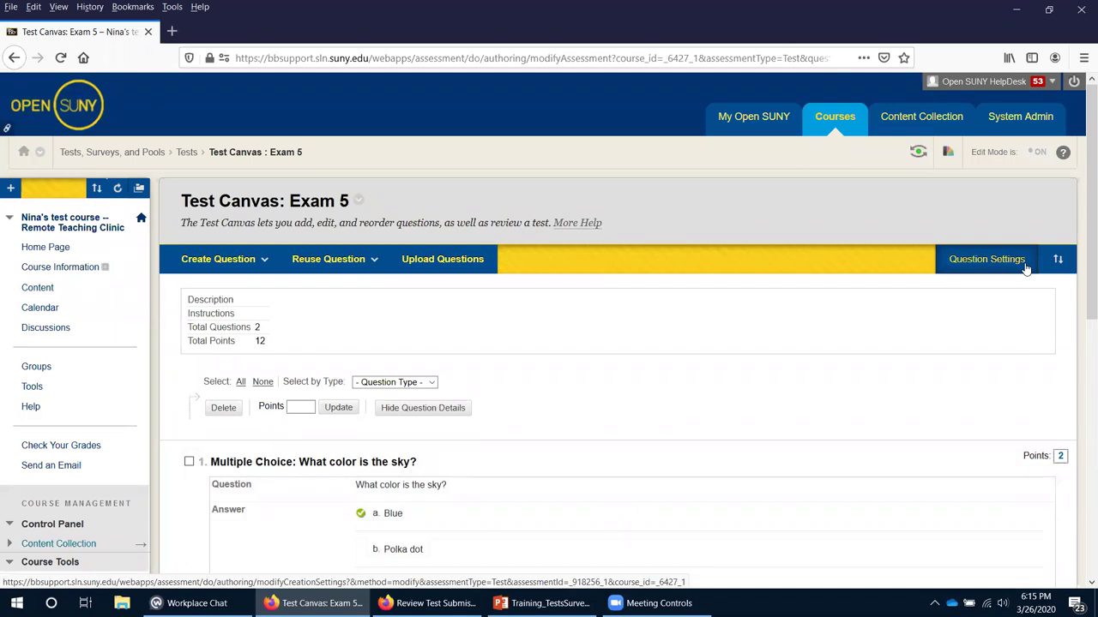
pyautogui.click(225, 259)
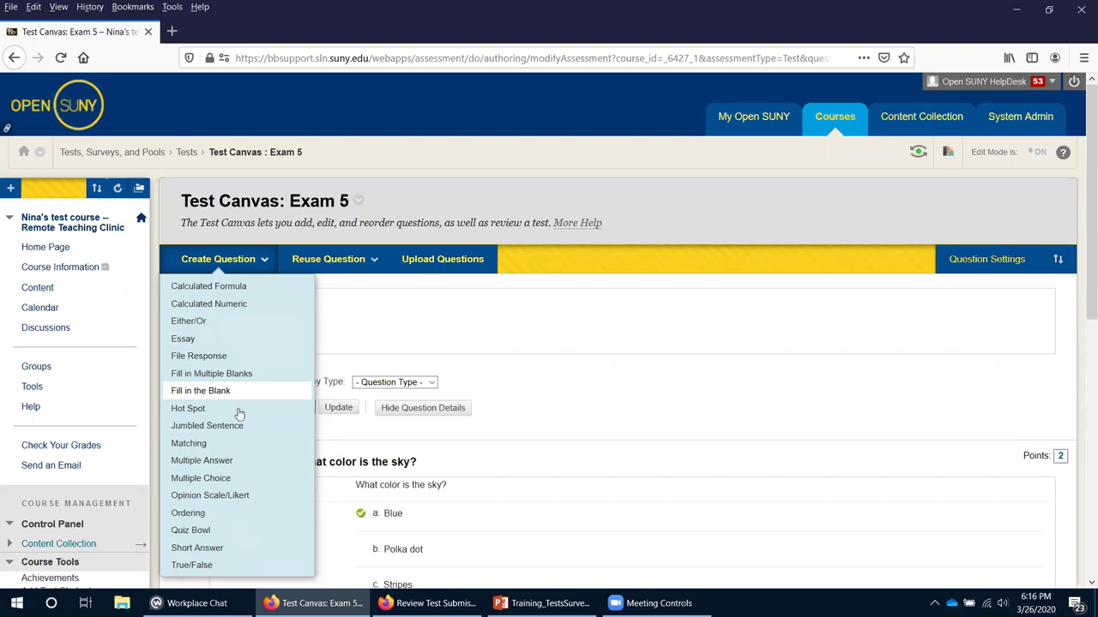
pyautogui.click(238, 412)
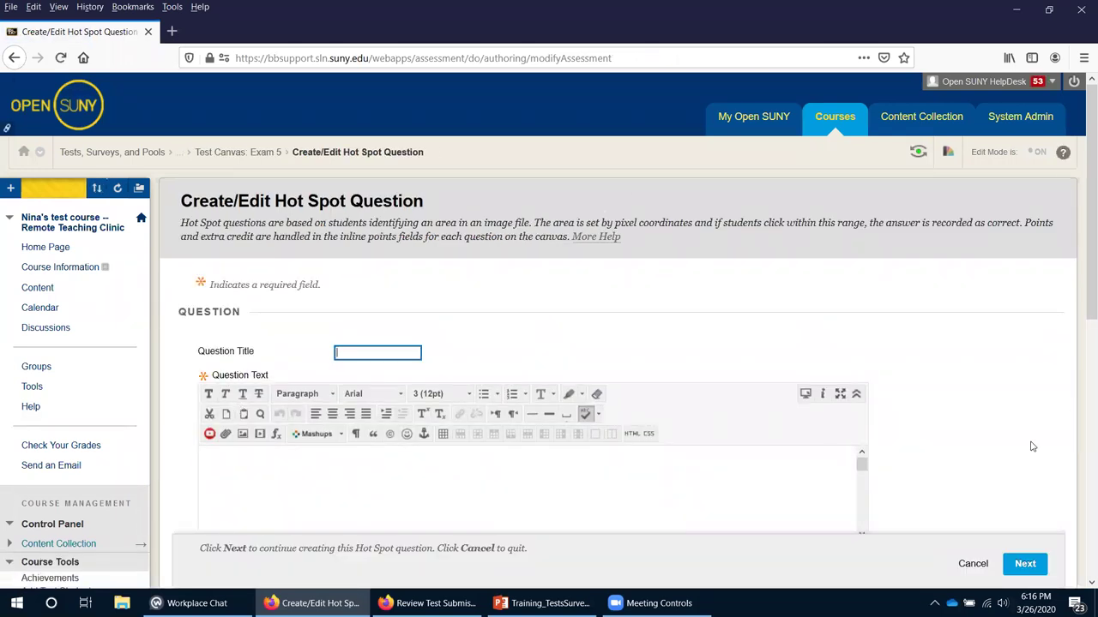
pyautogui.click(421, 501)
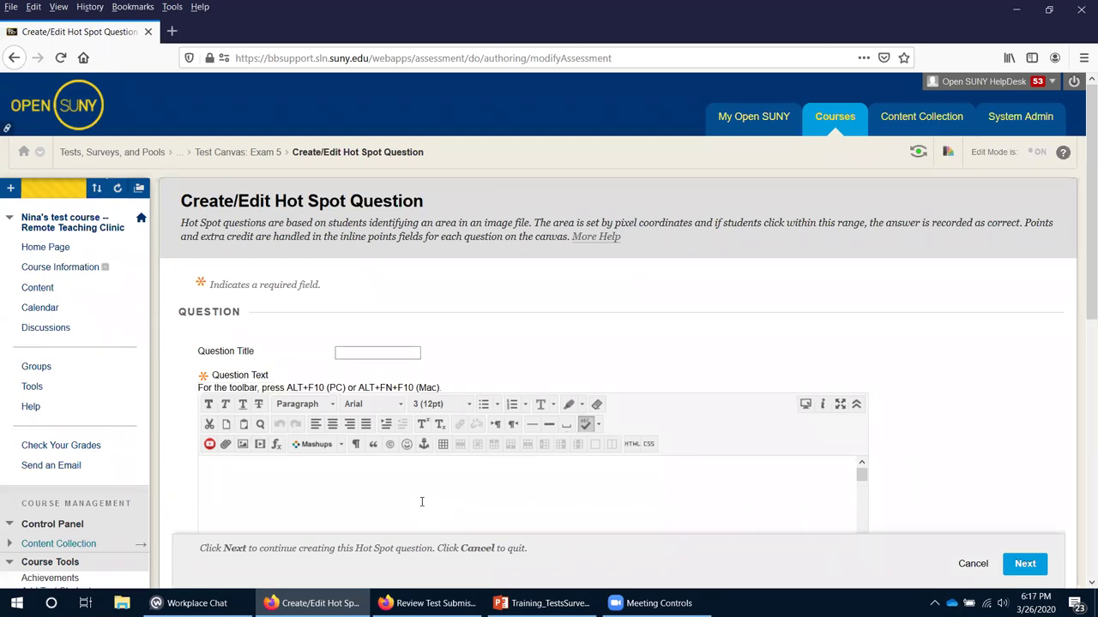
pyautogui.write('Please click on the door.')
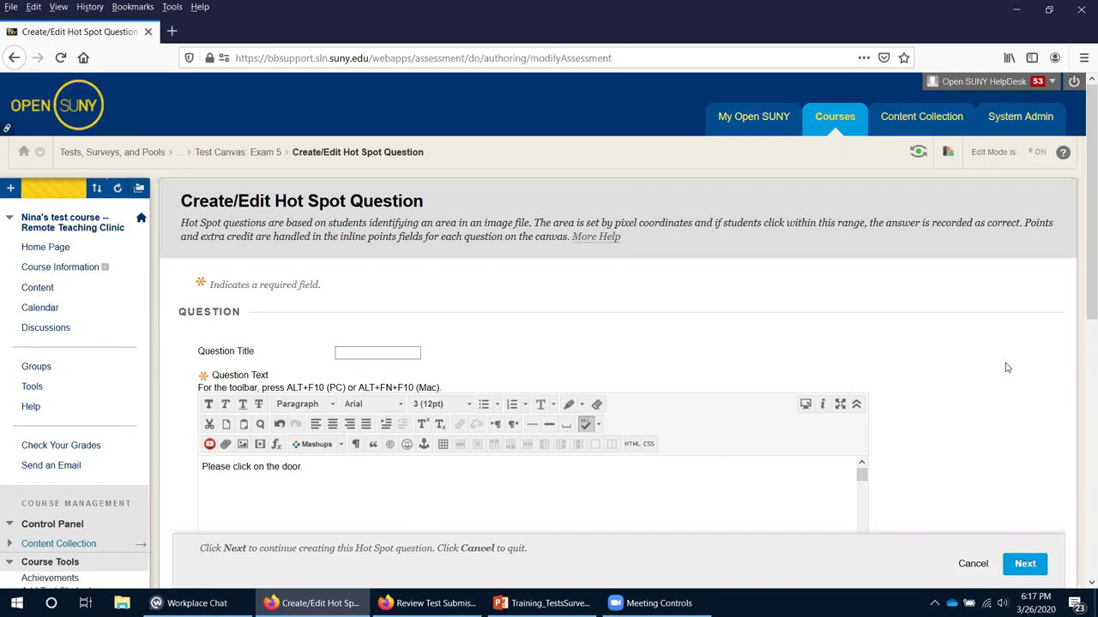
# Attach CappellaSistina.jpg from the computer's Pictures folder as the hot spot image and continue to the area selection.
pyautogui.scroll(-5, 1008, 367)
pyautogui.click(388, 452)
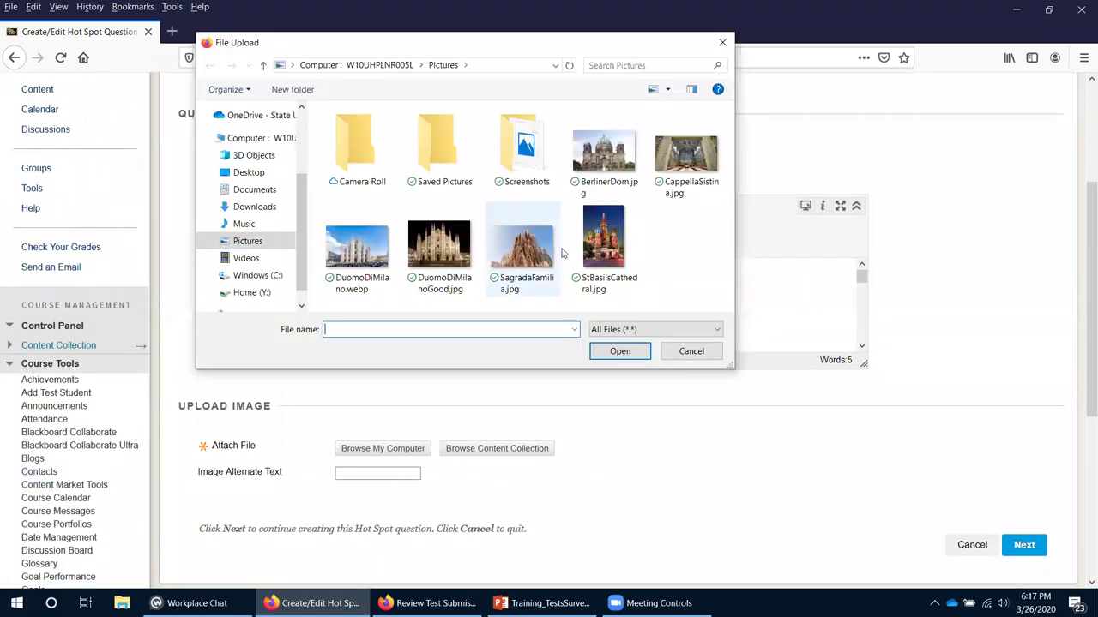
pyautogui.click(688, 158)
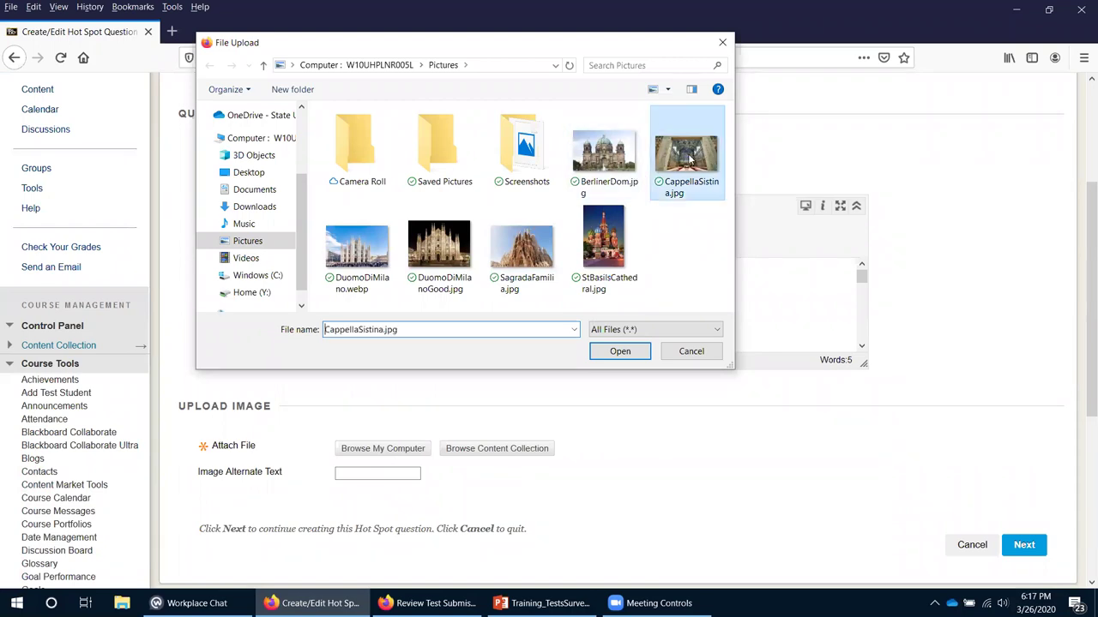
pyautogui.click(619, 350)
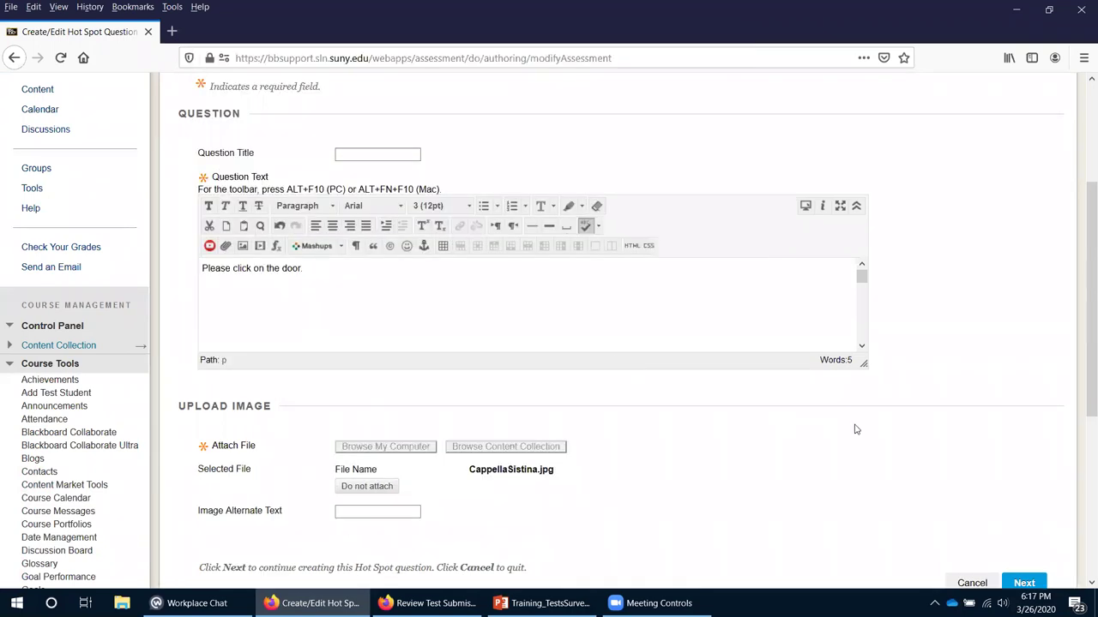
pyautogui.scroll(-3, 860, 436)
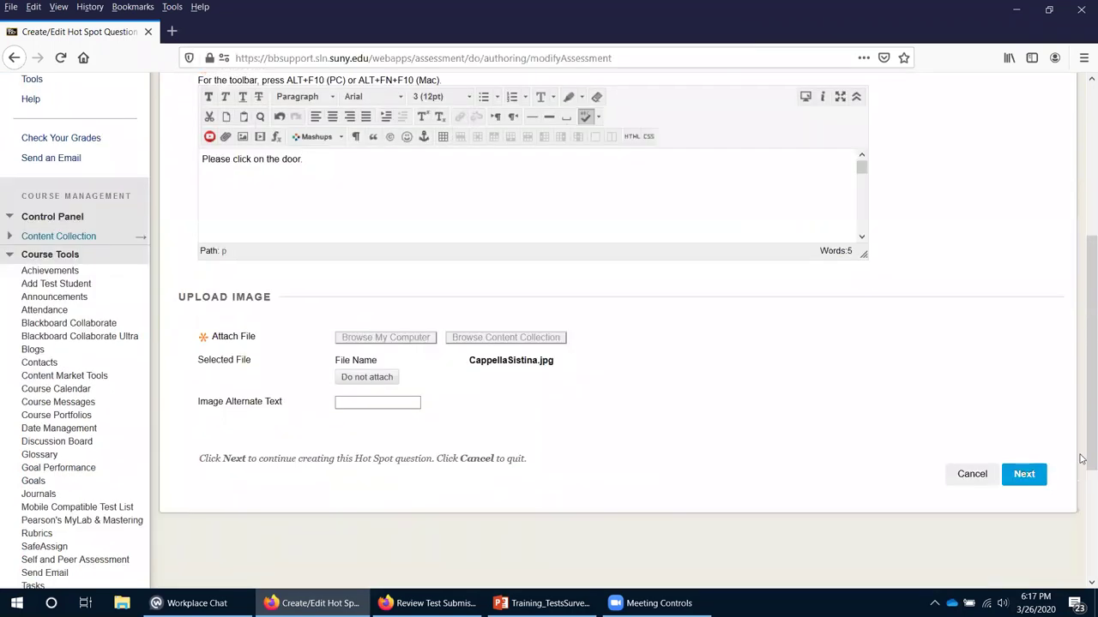
pyautogui.click(1023, 474)
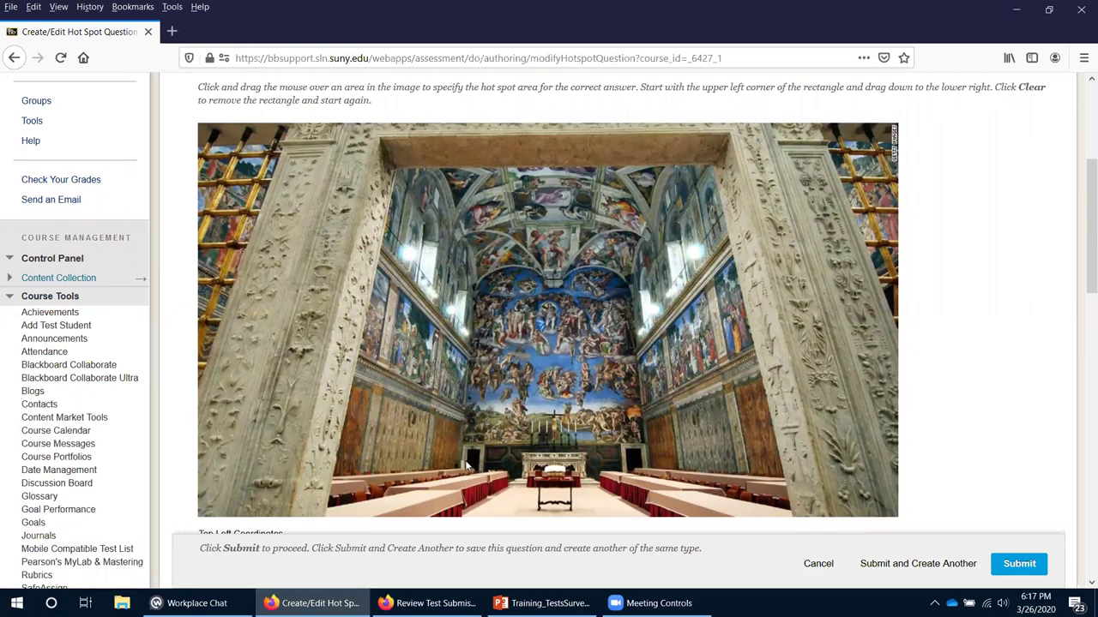
# Mark the small door beside the altar as the hot spot, from about 555, 434 to 663, 514, and submit the question.
pyautogui.moveTo(595, 434); pyautogui.dragTo(673, 494)
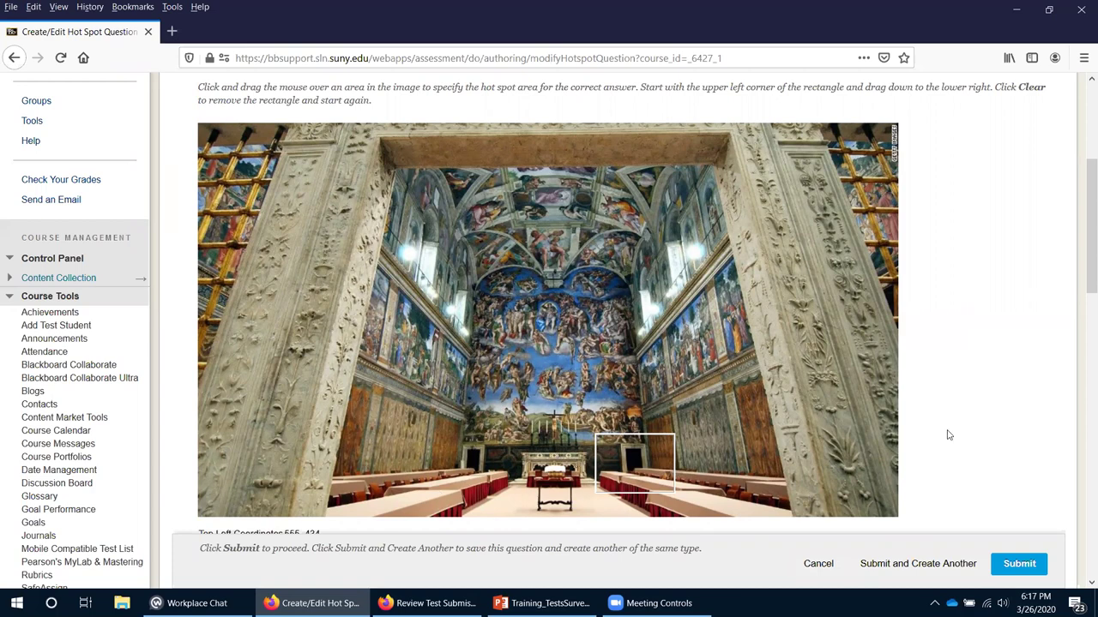
pyautogui.scroll(-2, 980, 472)
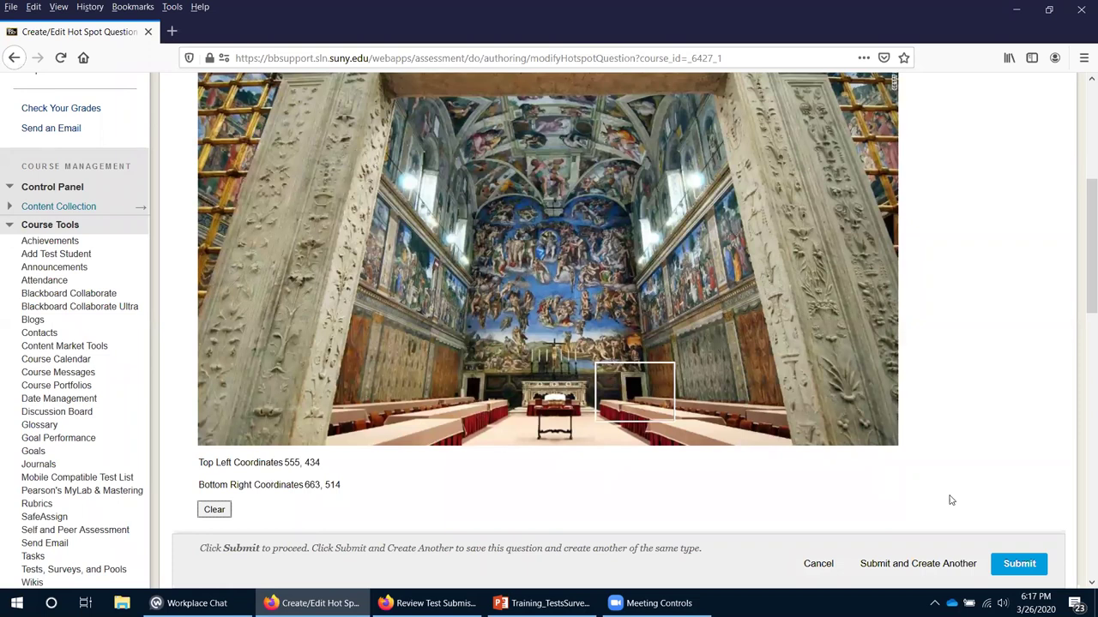
pyautogui.click(1013, 569)
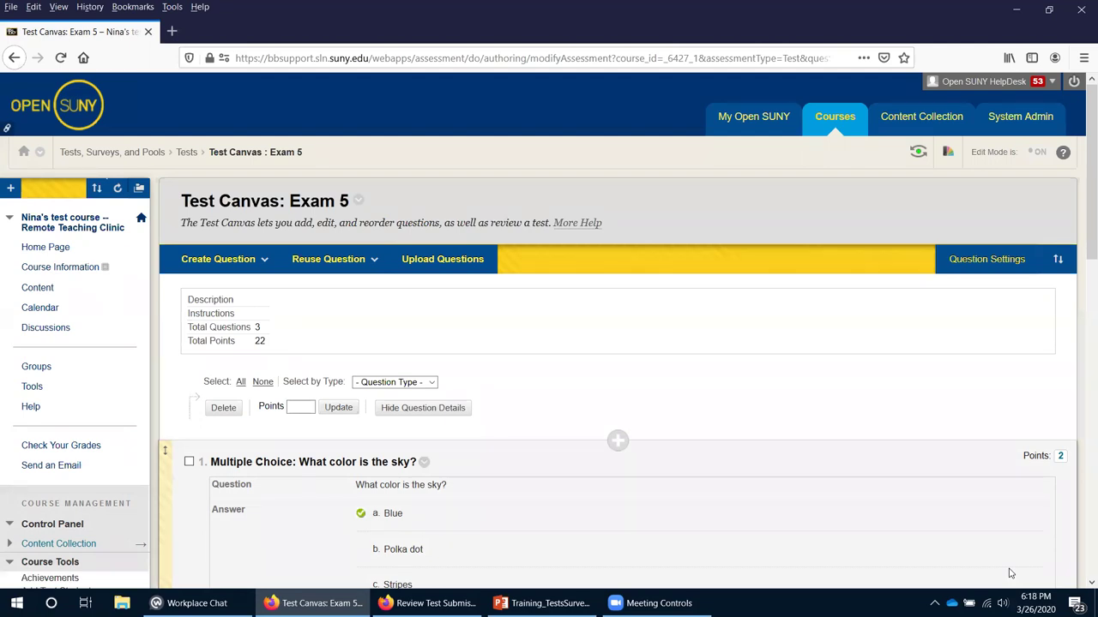
# Open the course's list of question pools and look at the pool import page without importing a file.
pyautogui.click(250, 266)
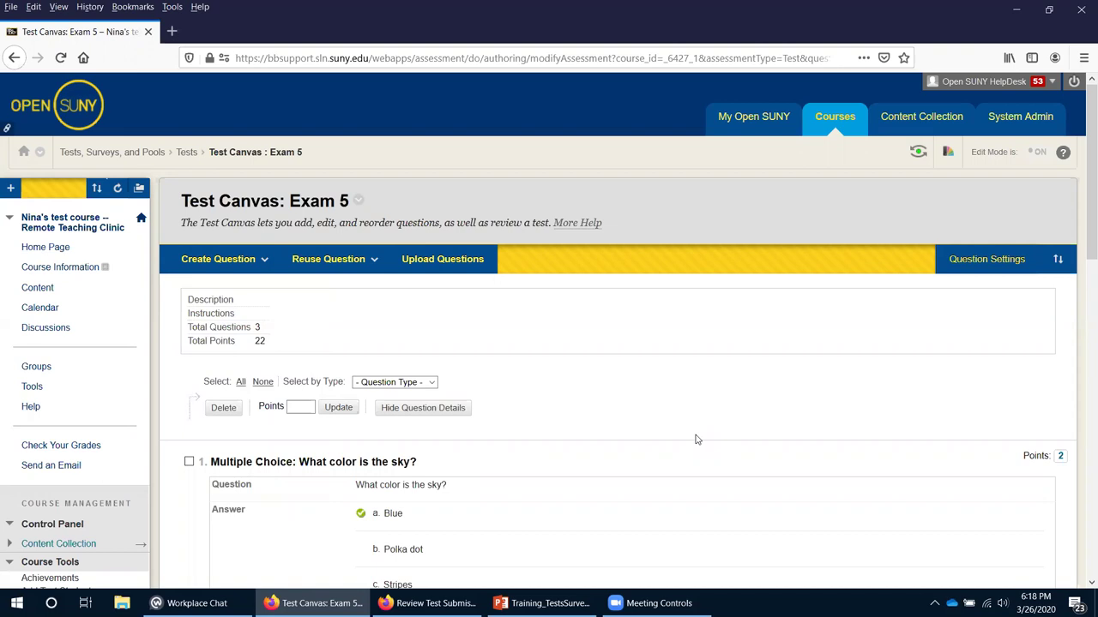
pyautogui.scroll(-5, 695, 440)
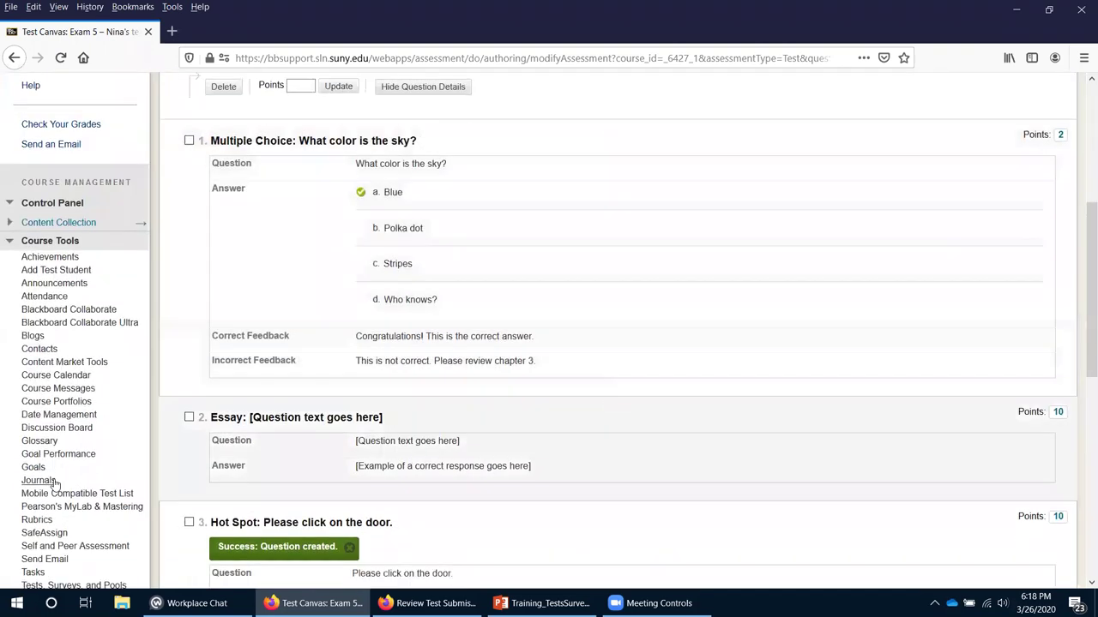
pyautogui.scroll(-3, 53, 485)
pyautogui.click(60, 453)
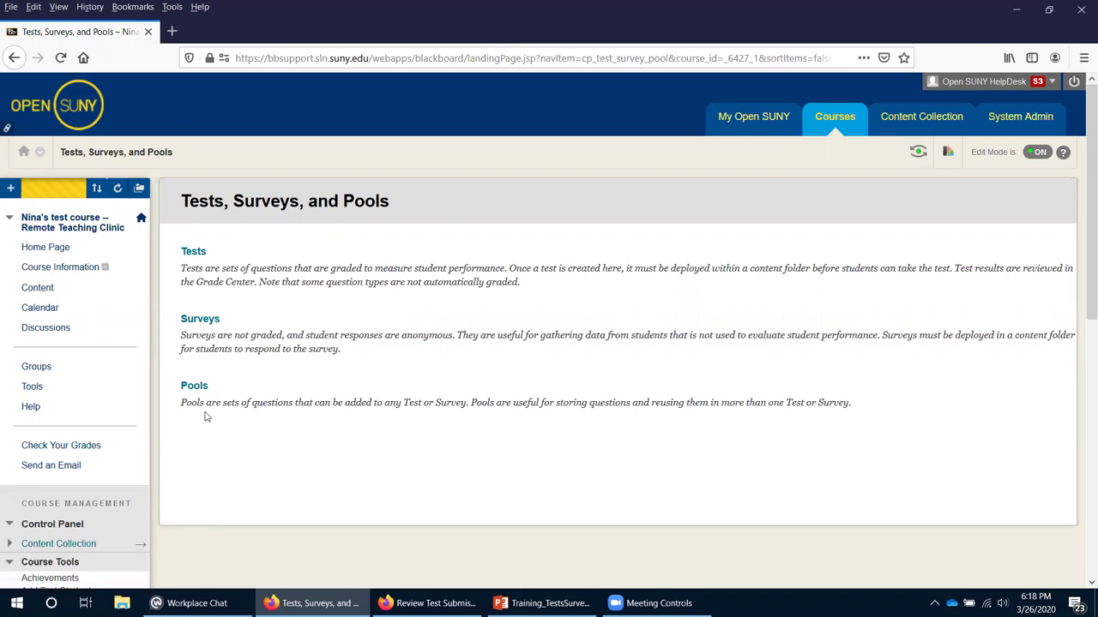
pyautogui.click(194, 388)
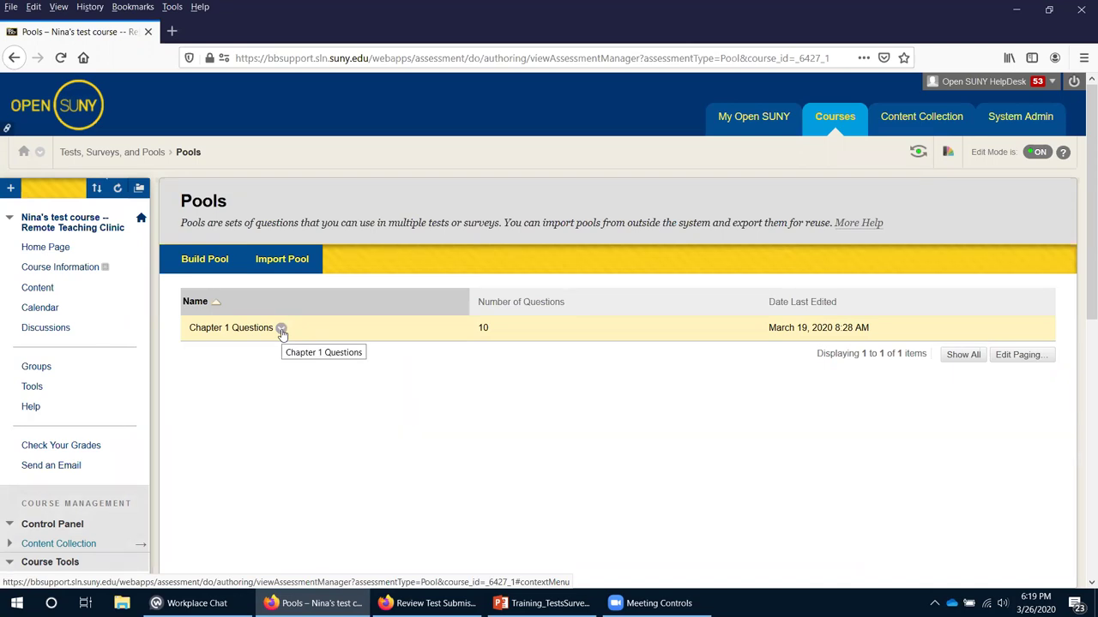
pyautogui.click(282, 259)
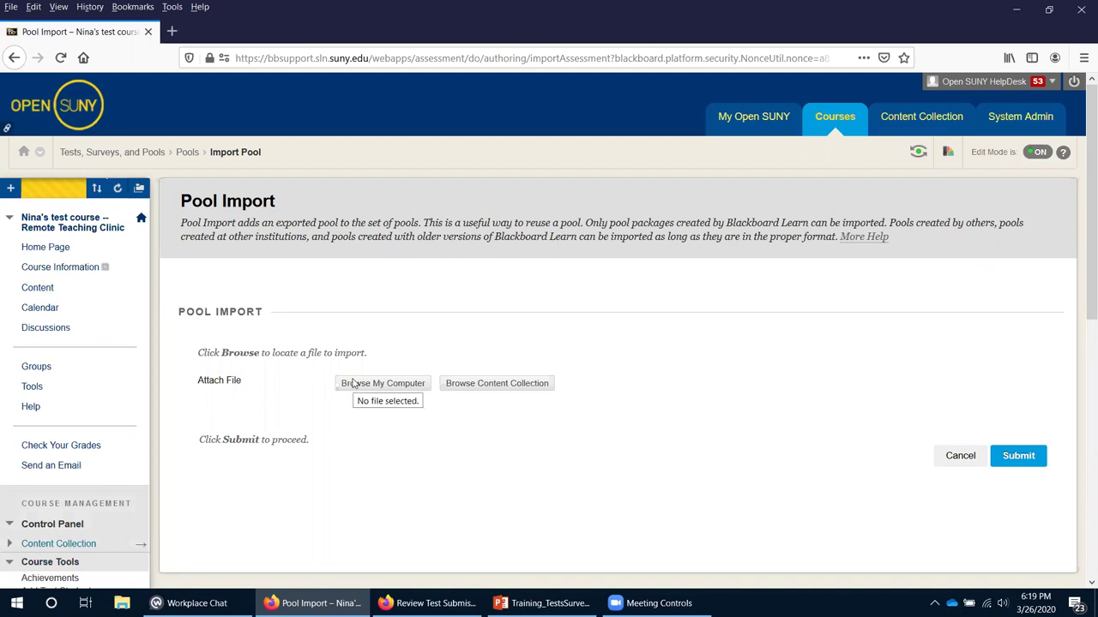
pyautogui.click(960, 456)
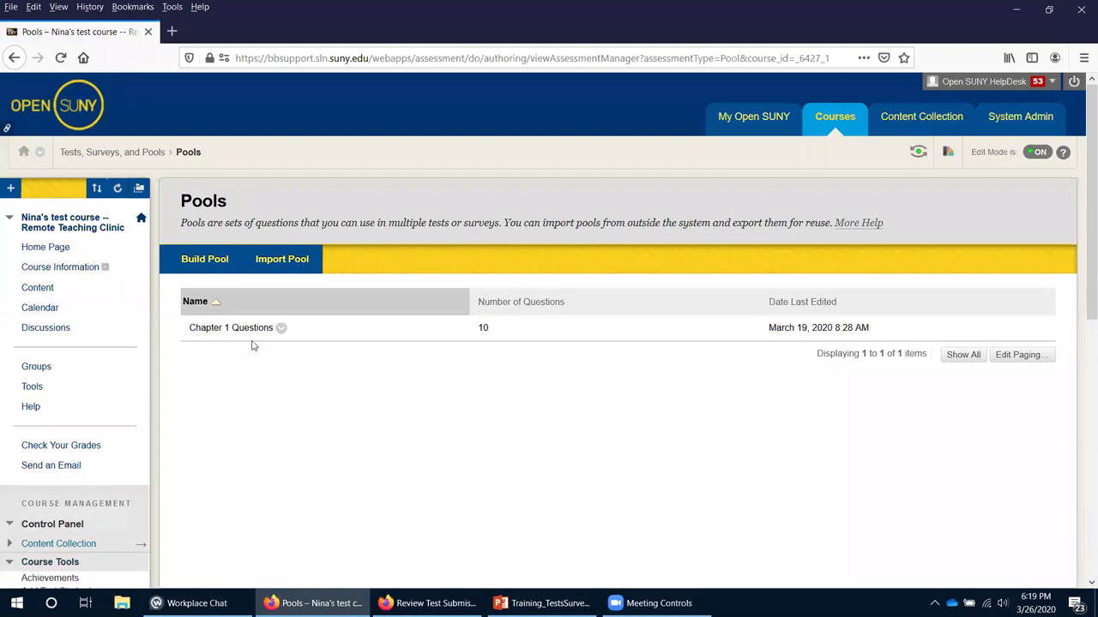
# Open the Chapter 1 Questions pool for editing and look through its questions and question creation options.
pyautogui.click(281, 330)
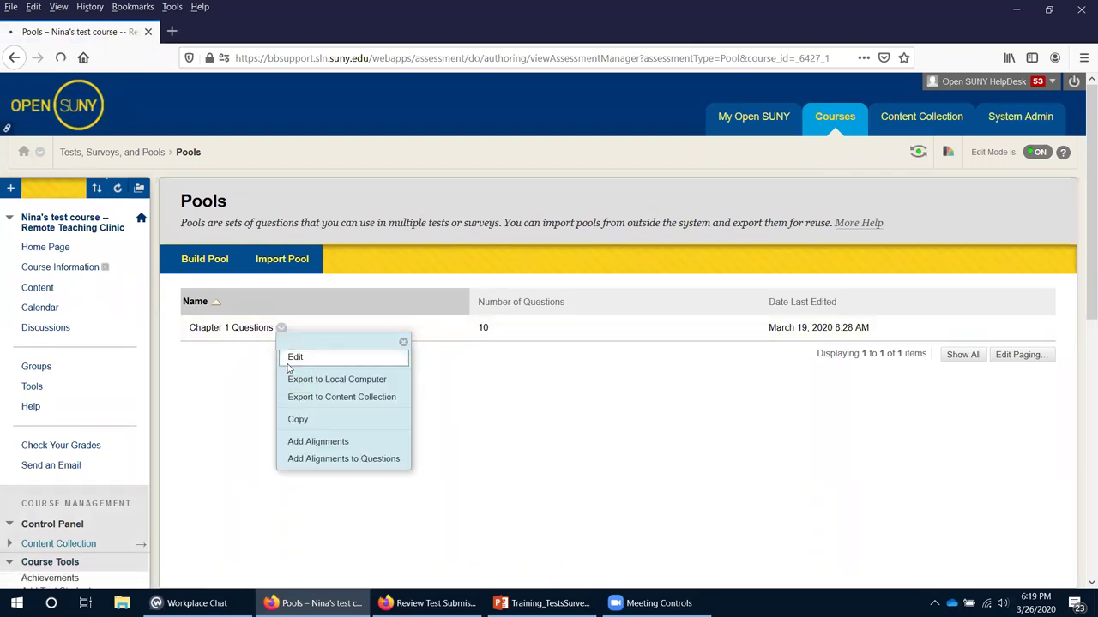
pyautogui.click(291, 358)
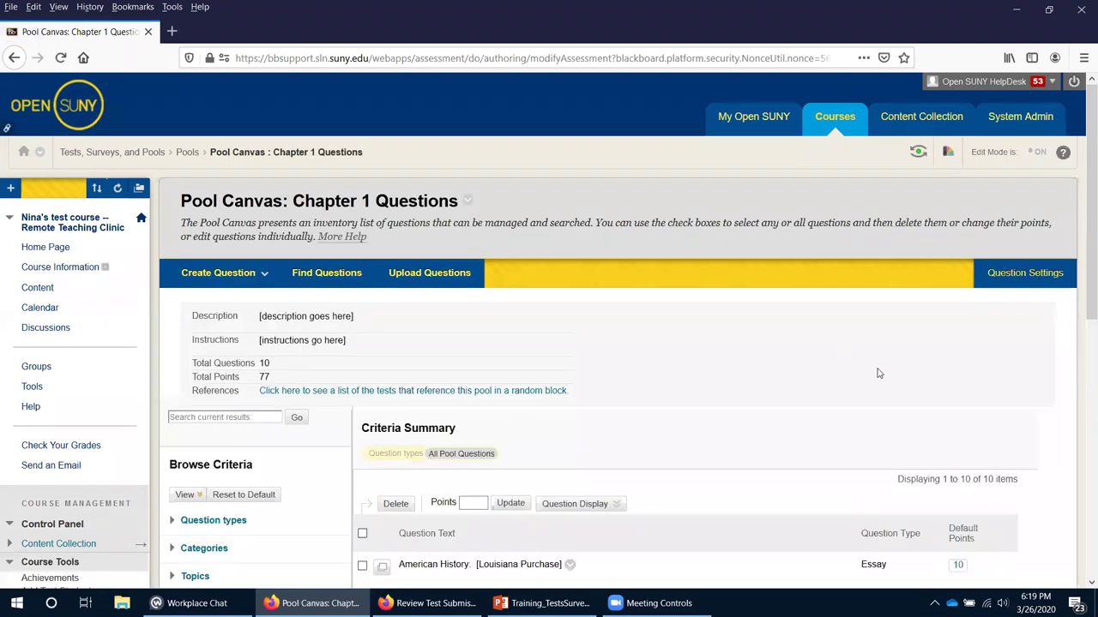
pyautogui.scroll(-5, 877, 373)
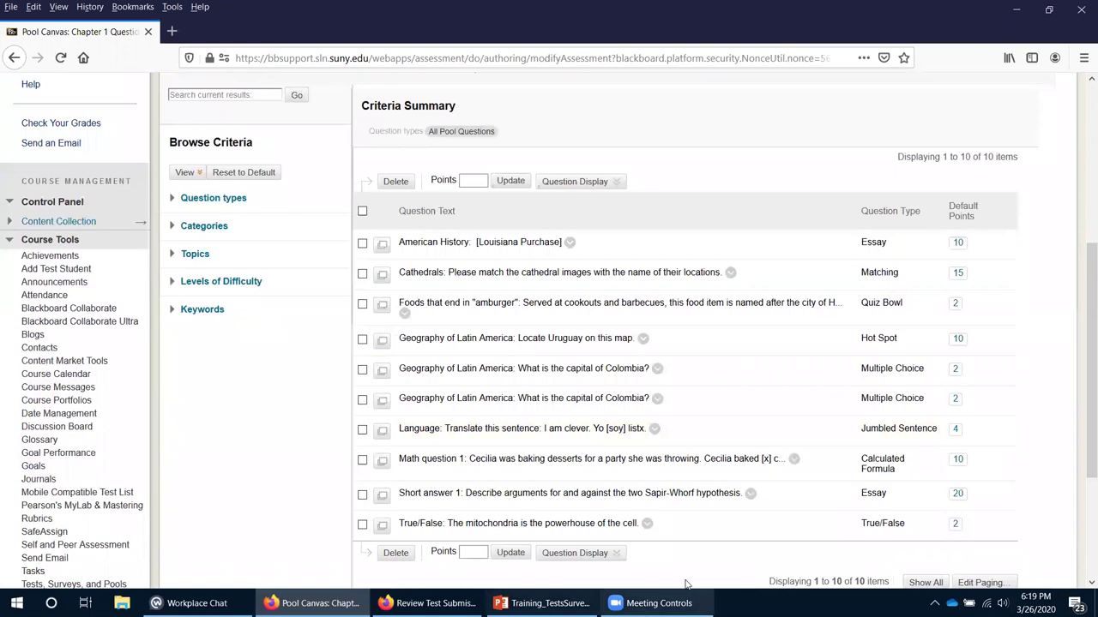
pyautogui.scroll(3, 262, 458)
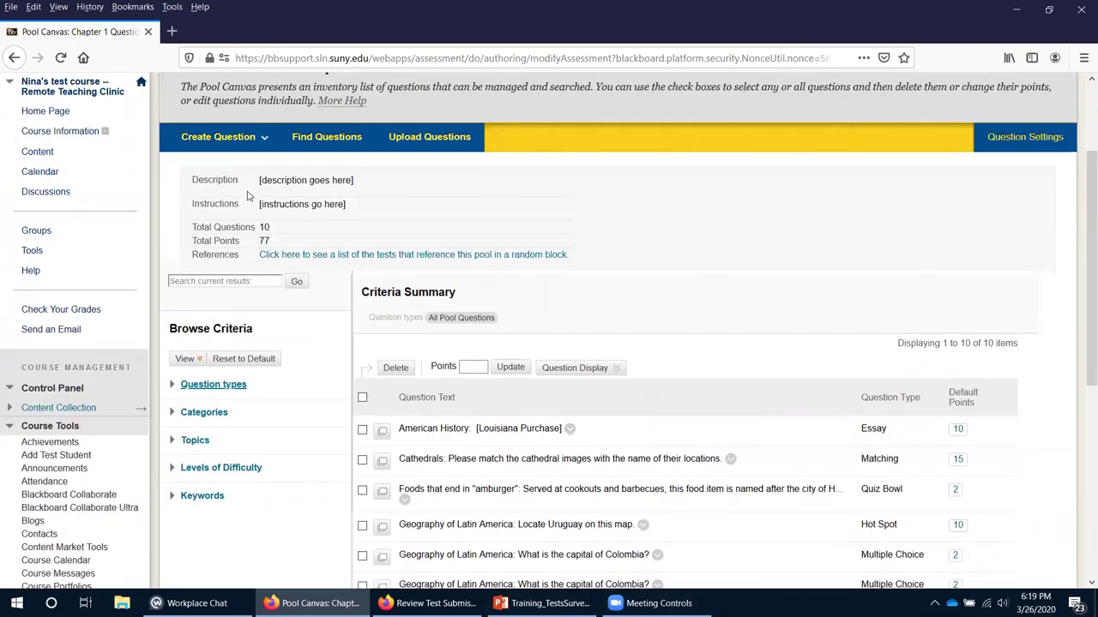
pyautogui.click(212, 139)
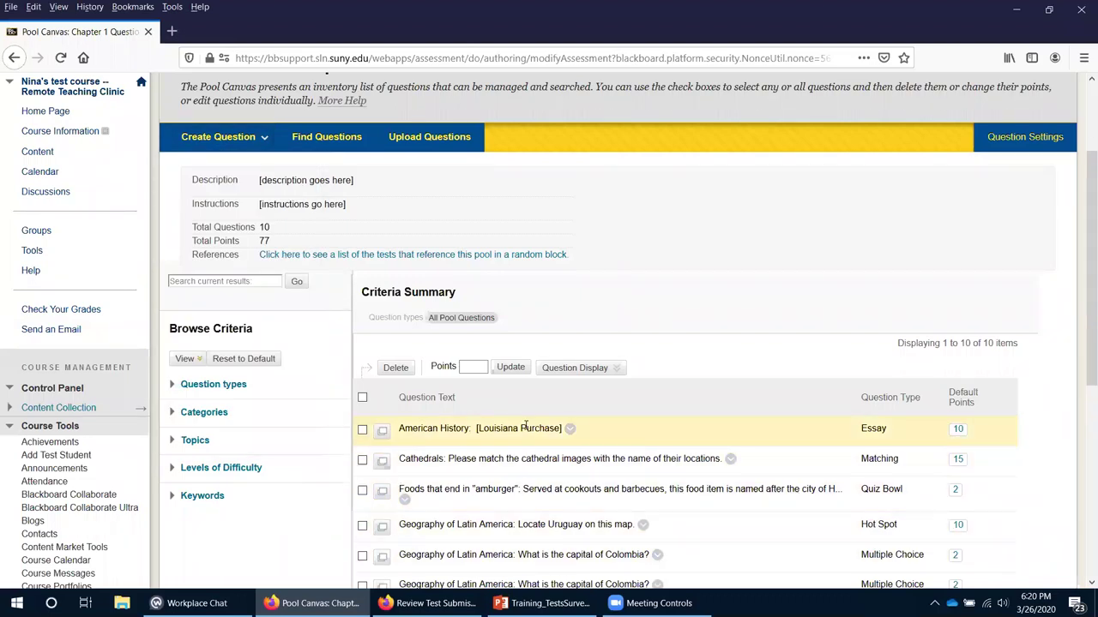
pyautogui.scroll(3, 514, 441)
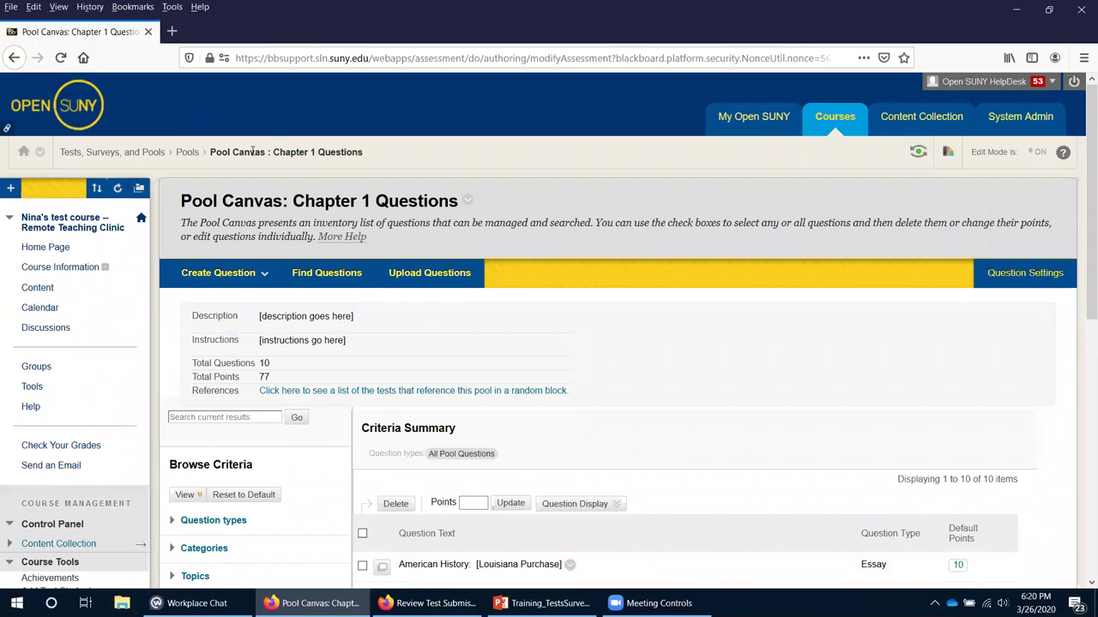
# Go back to the course's list of tests and open Exam 5 for editing.
pyautogui.click(143, 154)
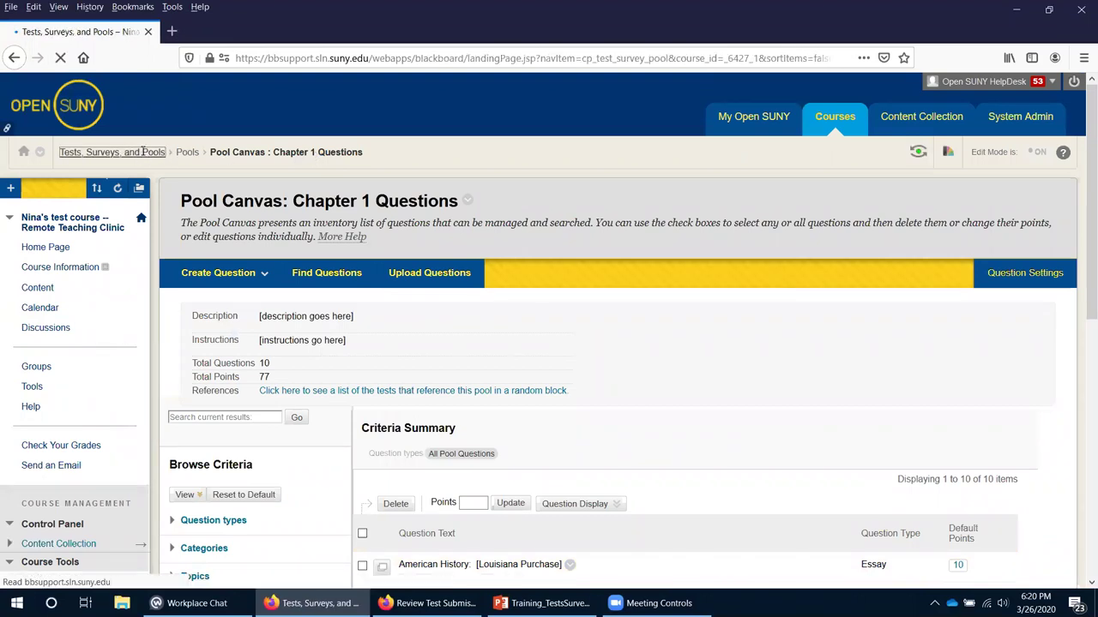
pyautogui.click(186, 257)
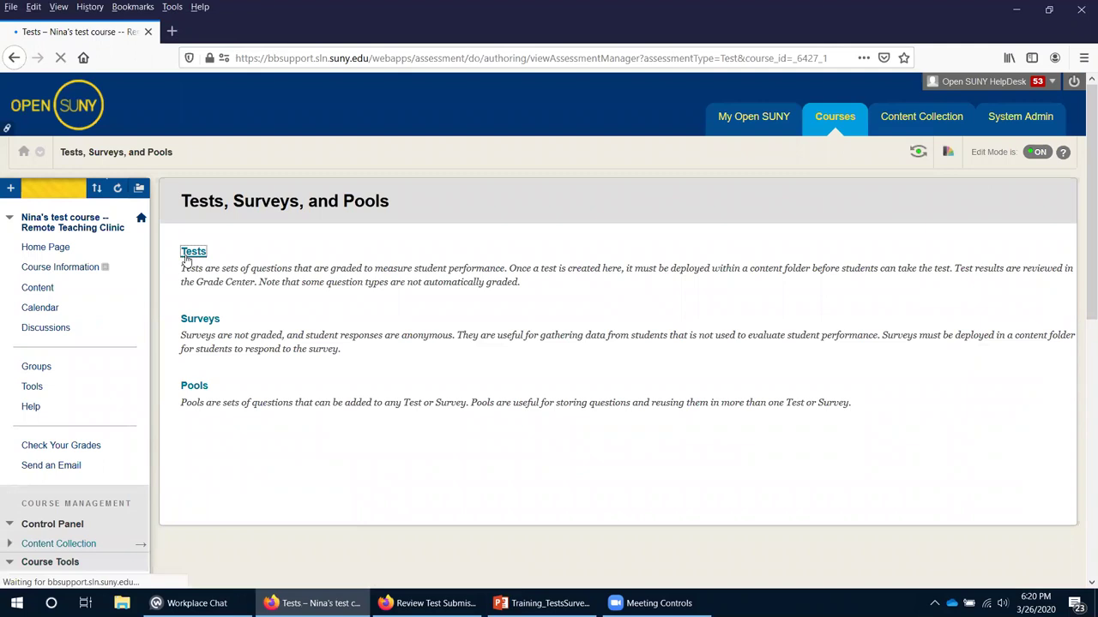
pyautogui.click(228, 431)
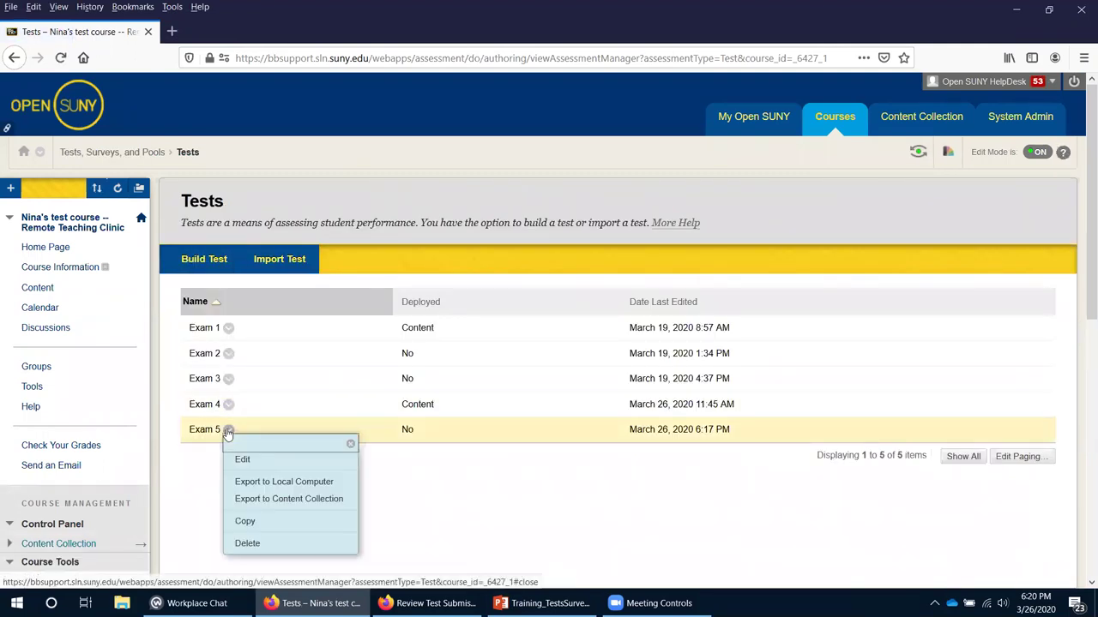
pyautogui.click(244, 461)
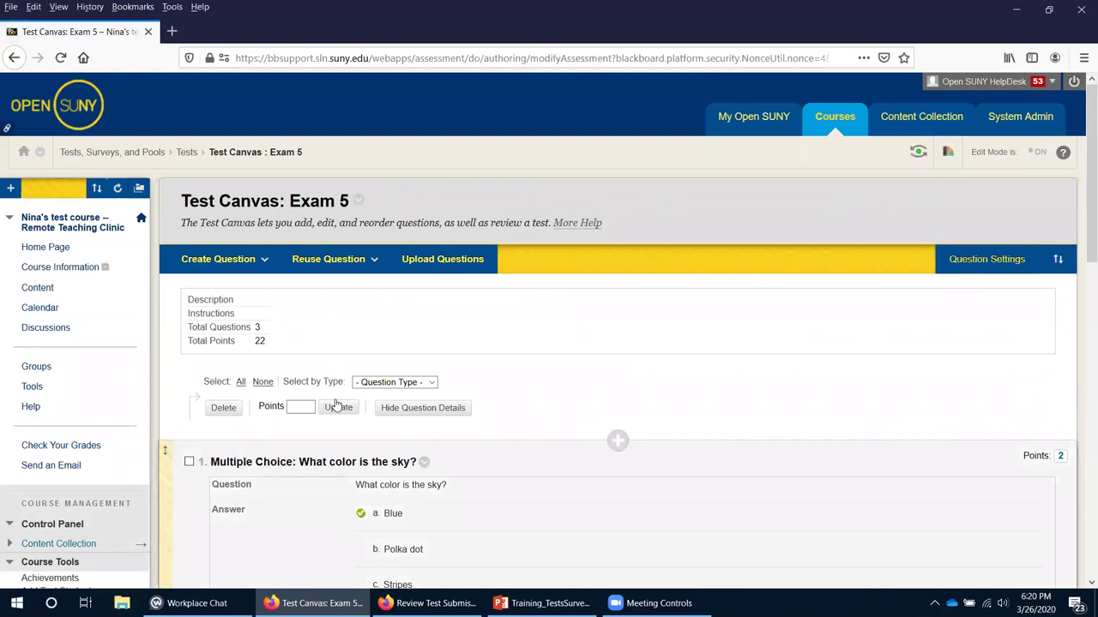
# Open the search for existing questions to reuse in Exam 5 and limit the list to questions from Exam 2.
pyautogui.click(340, 261)
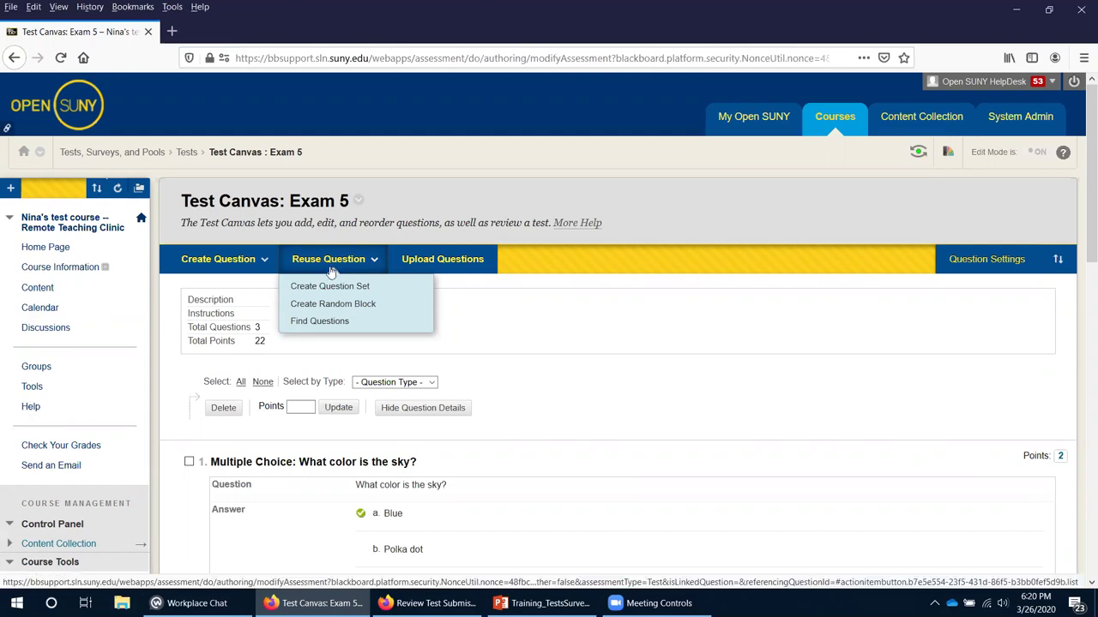
pyautogui.click(319, 322)
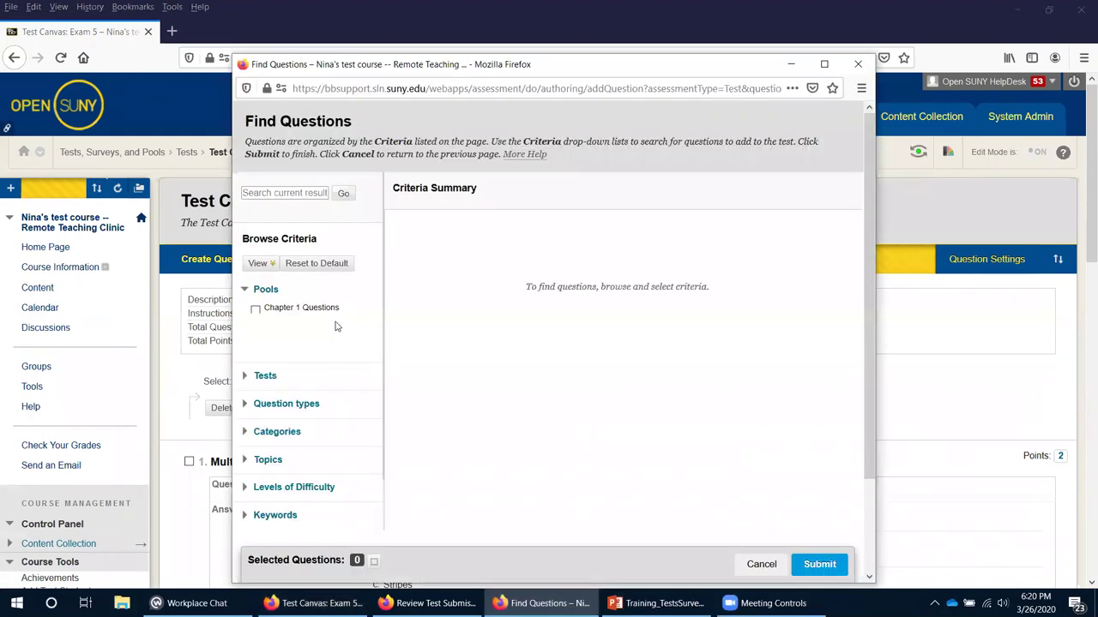
pyautogui.click(255, 382)
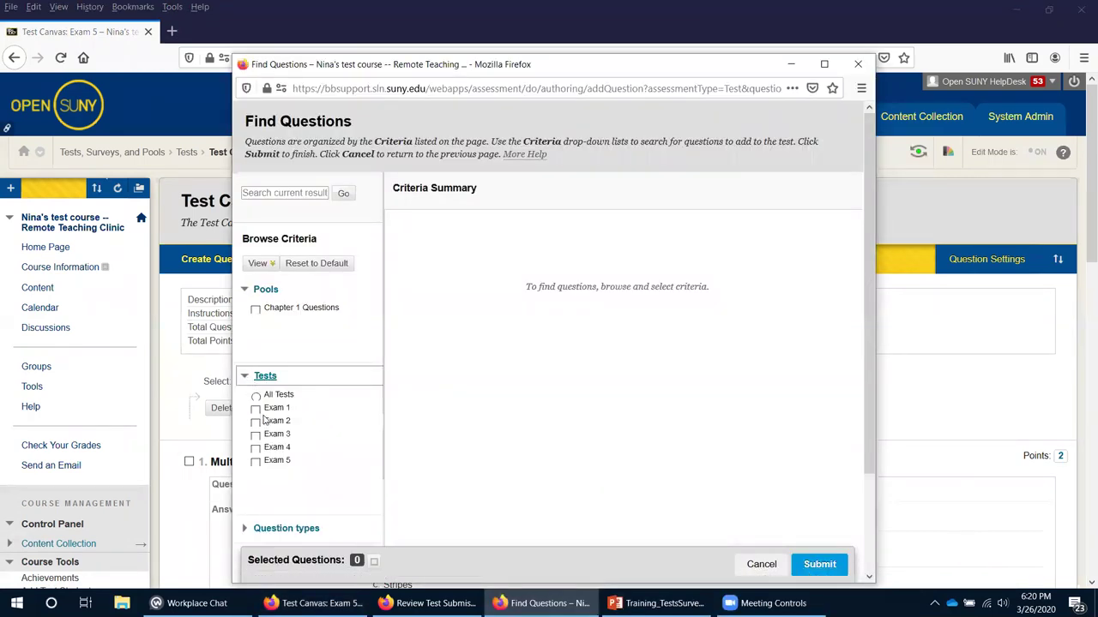
pyautogui.click(254, 422)
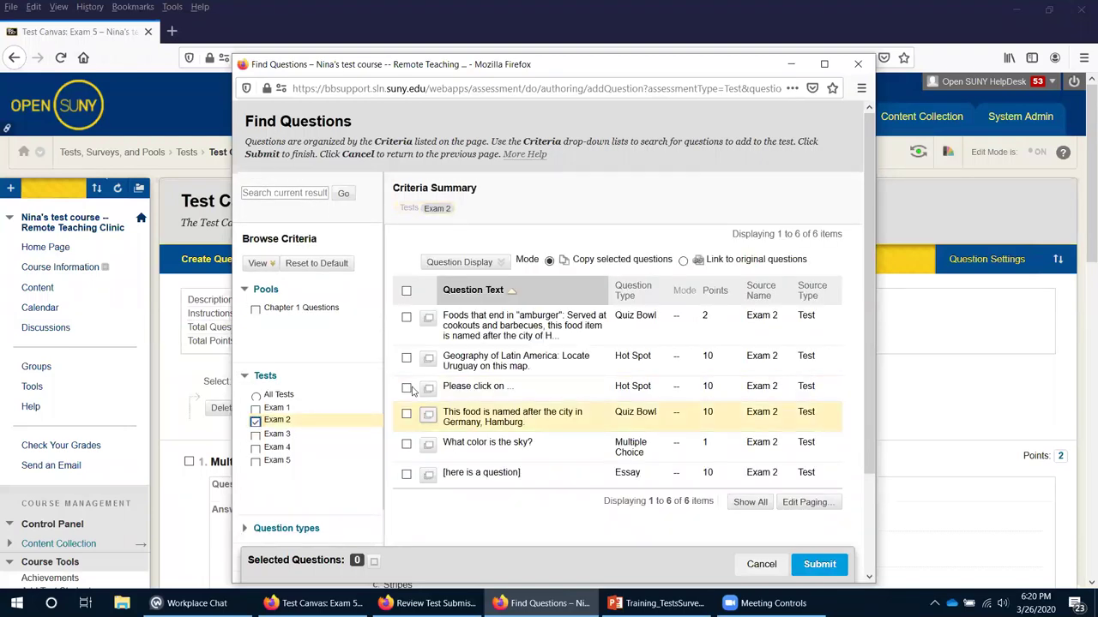
# Copy Exam 2's "Please click on ..." hot spot and the pool's American History, Cathedrals and "amburger" questions from Chapter 1 Questions into Exam 5.
pyautogui.click(406, 388)
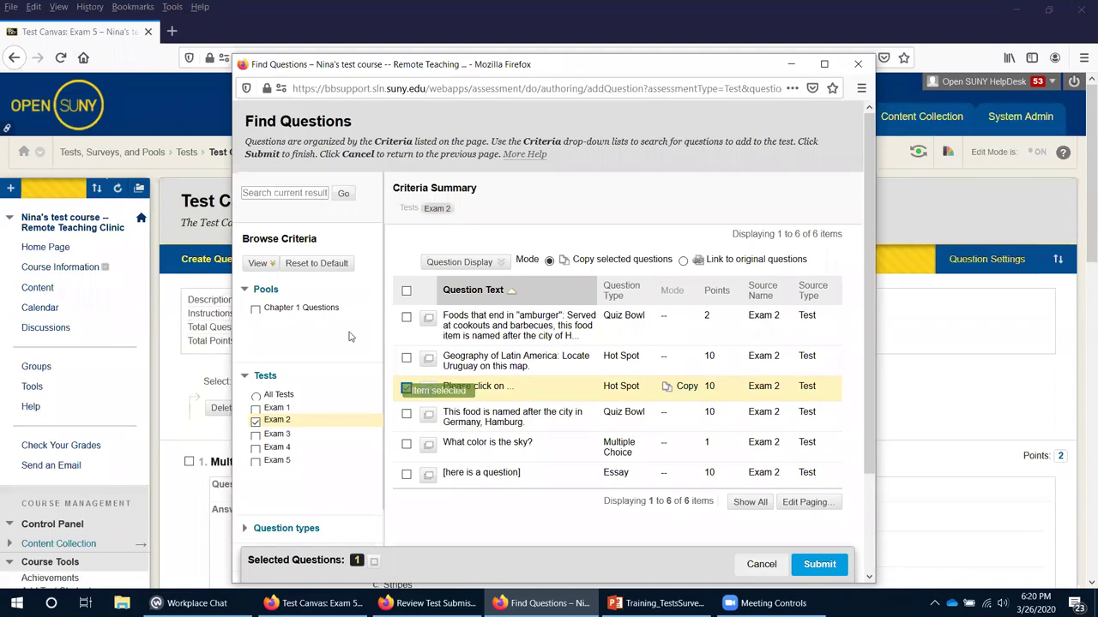
pyautogui.click(255, 309)
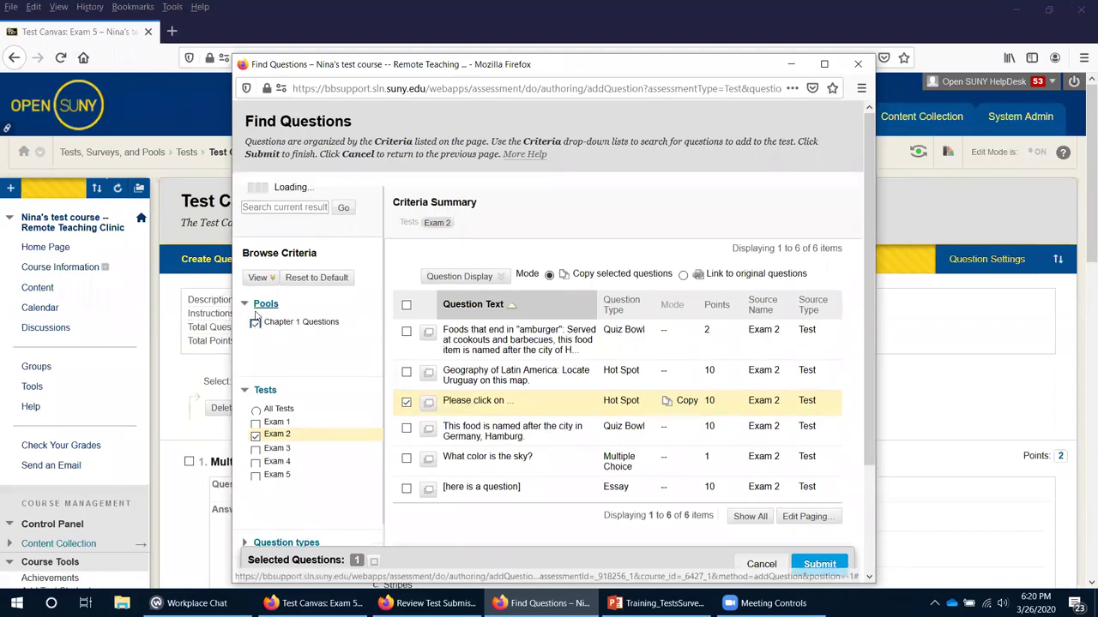
pyautogui.click(406, 390)
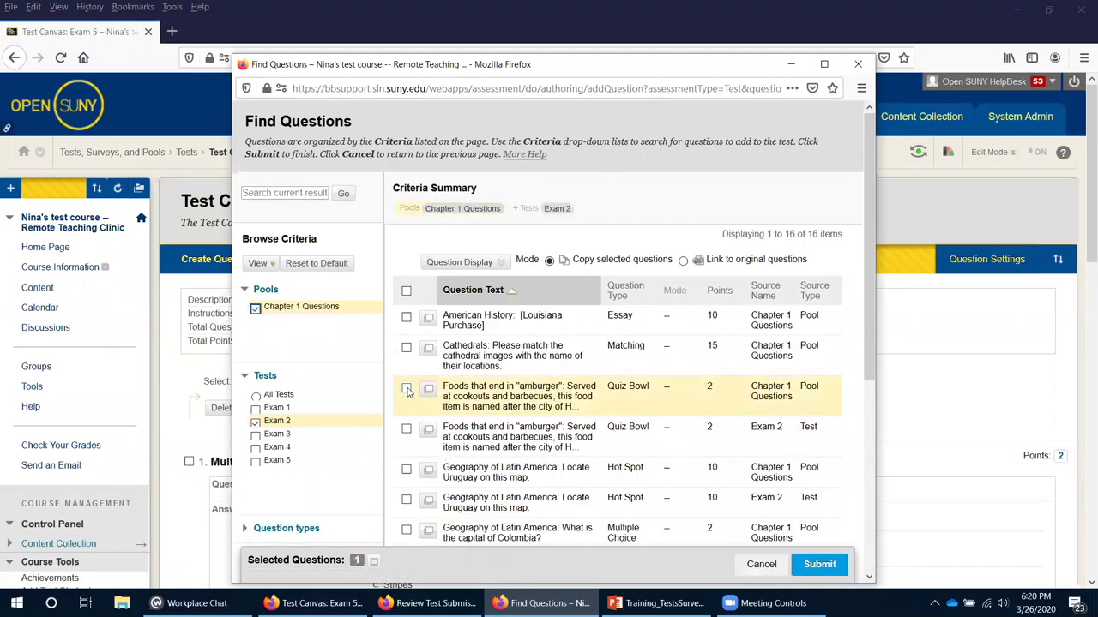
pyautogui.click(406, 347)
pyautogui.click(406, 317)
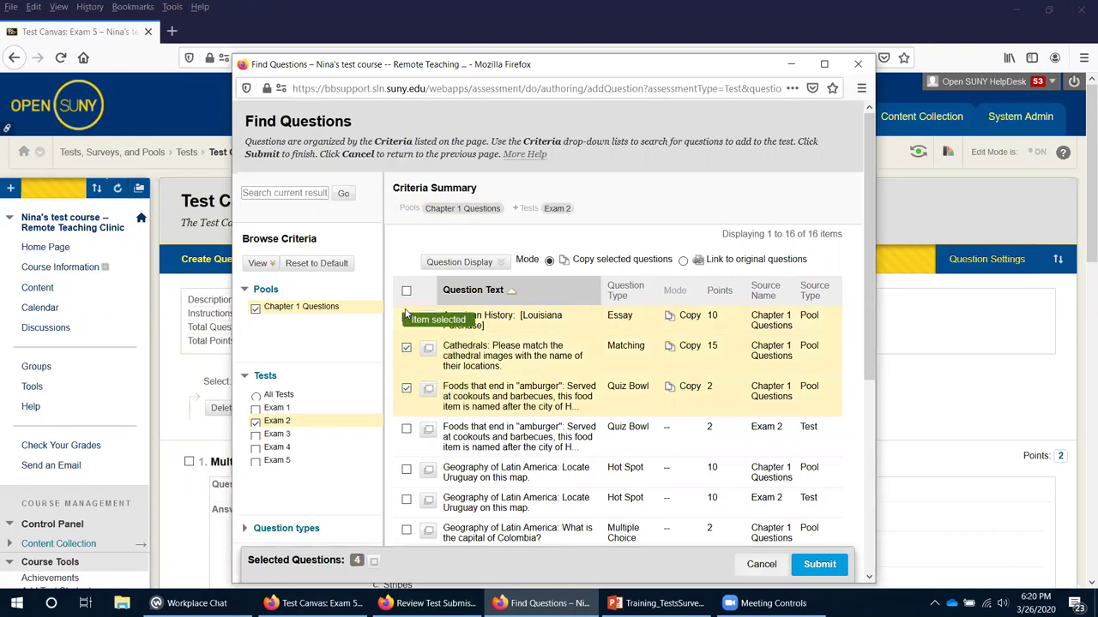
pyautogui.moveTo(408, 319); pyautogui.dragTo(485, 371)
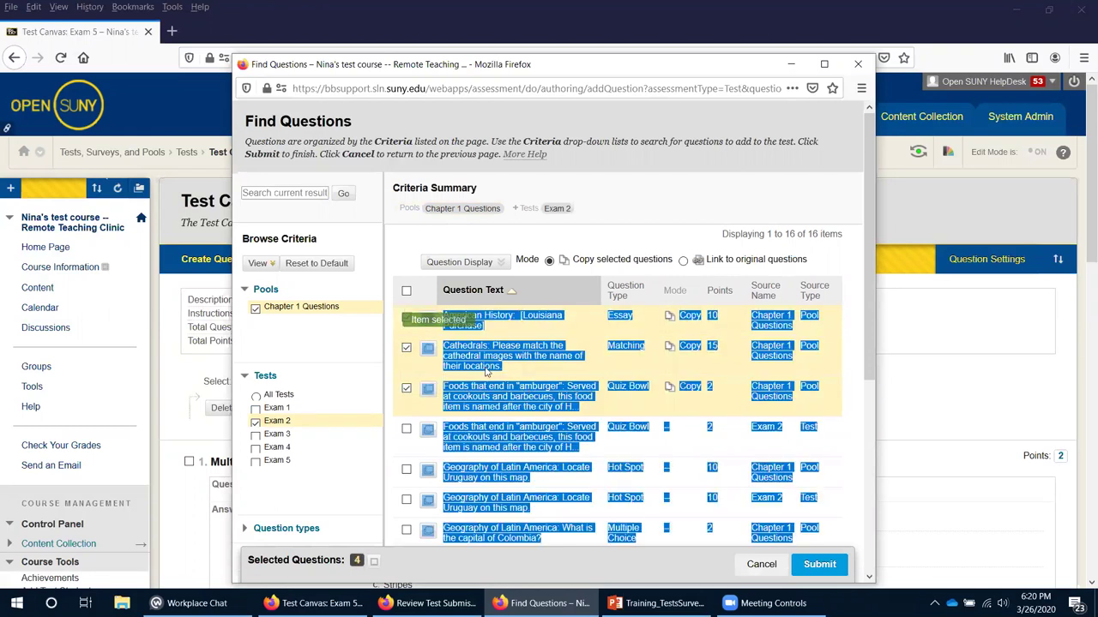
pyautogui.click(425, 294)
pyautogui.moveTo(656, 603)
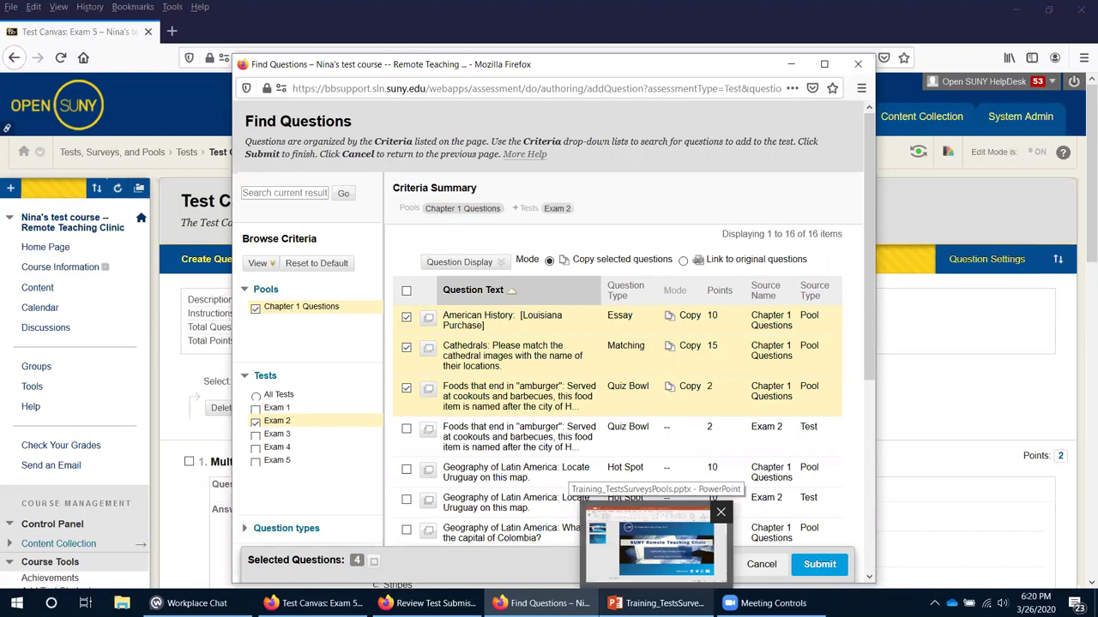
pyautogui.click(844, 569)
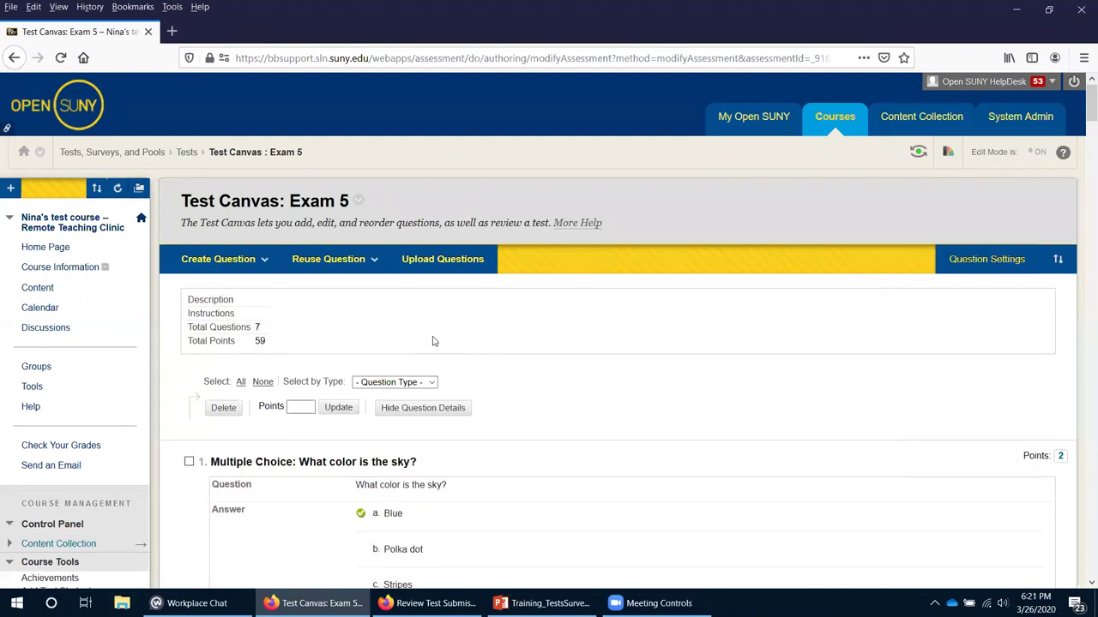
# Create a question set in Exam 5 from the first seven questions of the Chapter 1 Questions pool.
pyautogui.click(342, 270)
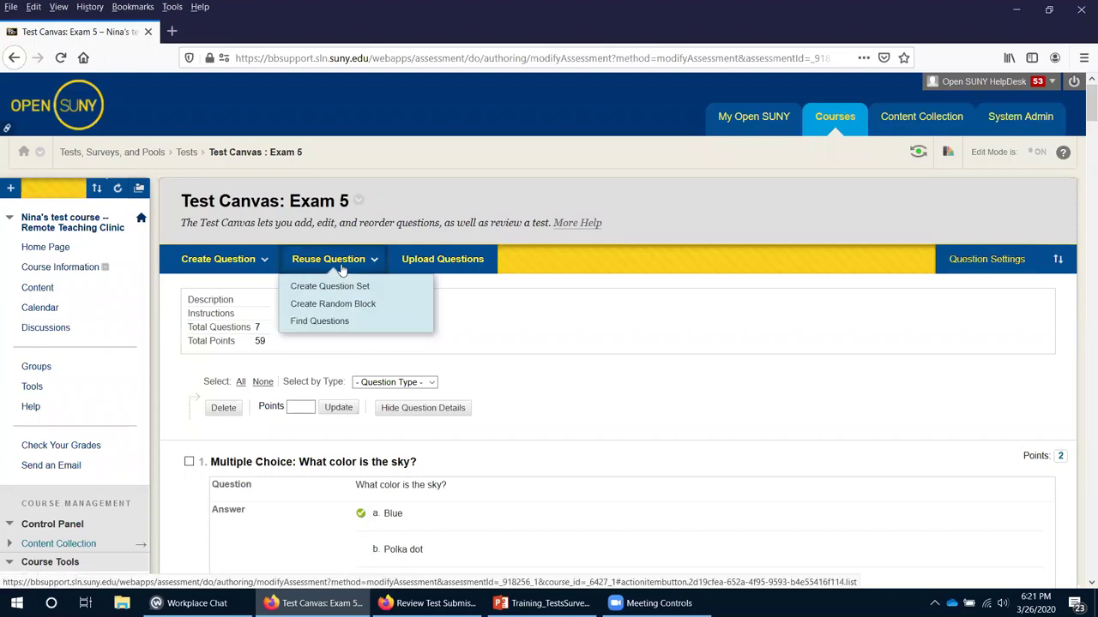
pyautogui.click(342, 288)
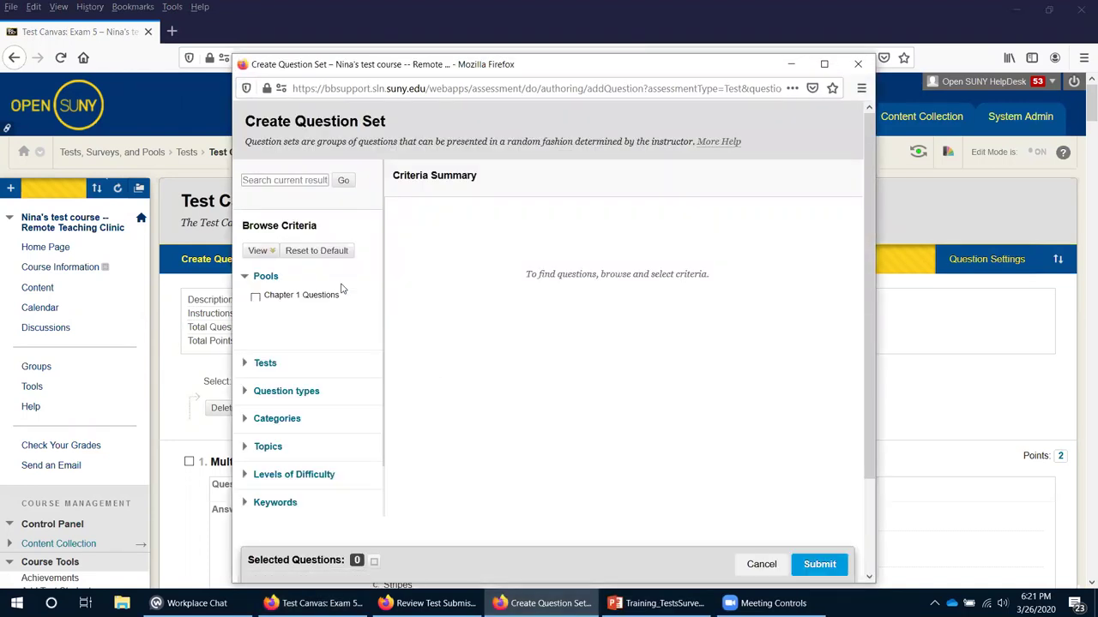
pyautogui.click(255, 299)
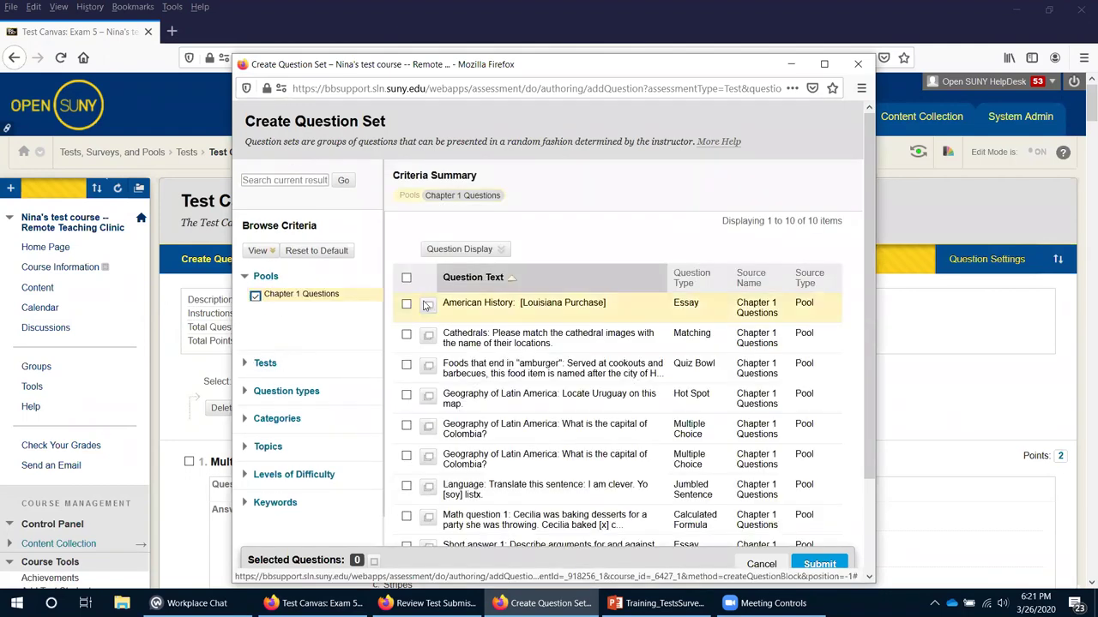
pyautogui.click(406, 304)
pyautogui.click(408, 335)
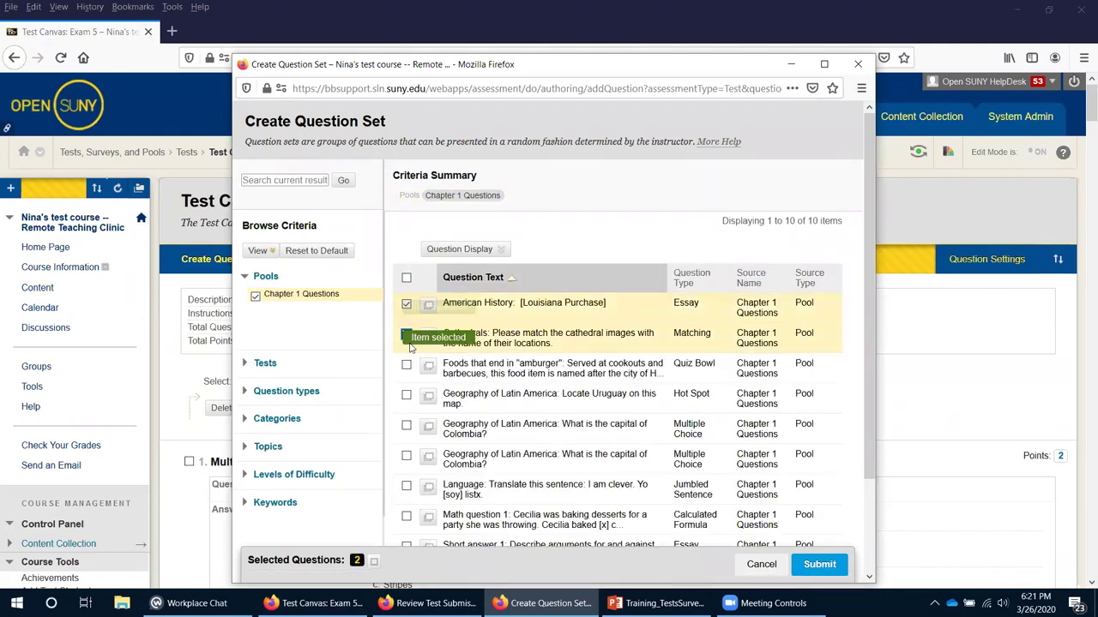
pyautogui.click(406, 365)
pyautogui.click(407, 395)
pyautogui.click(407, 426)
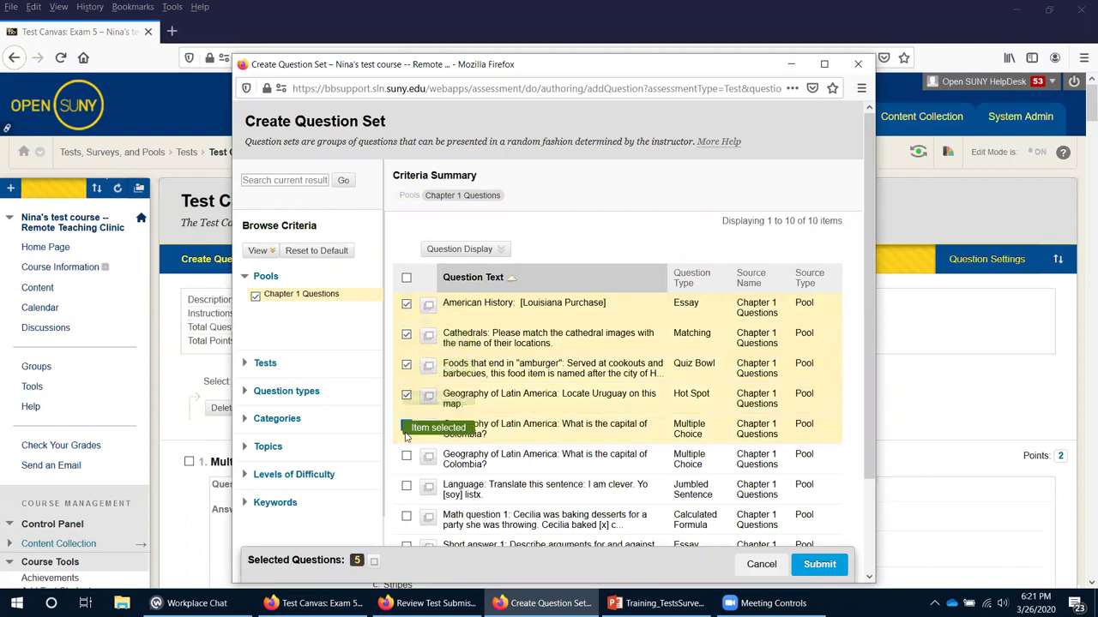
pyautogui.click(407, 455)
pyautogui.click(406, 485)
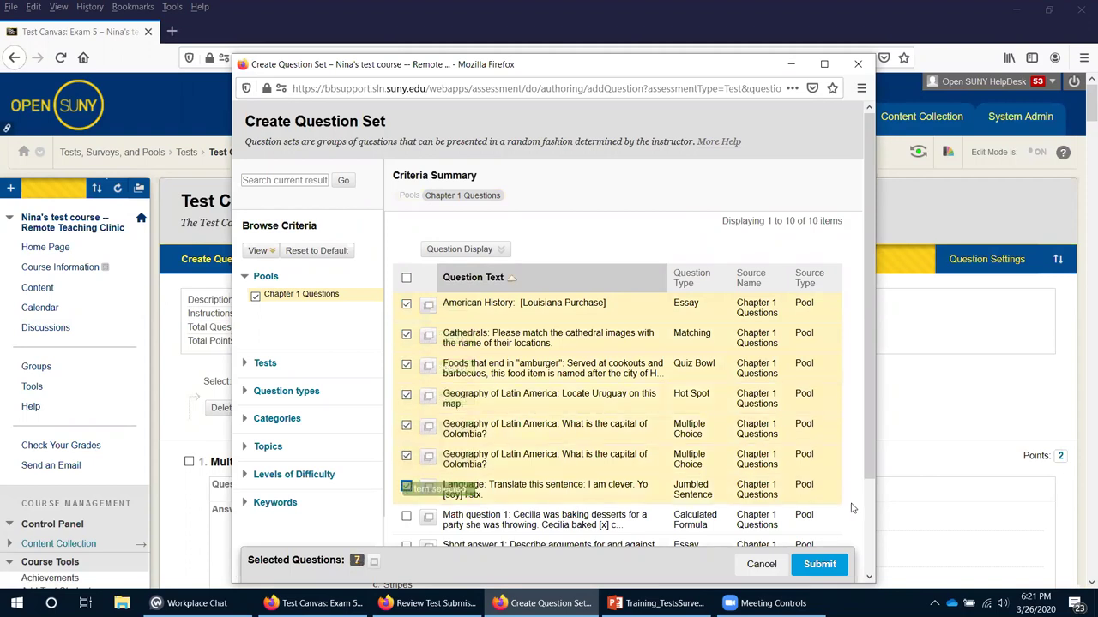
pyautogui.click(825, 566)
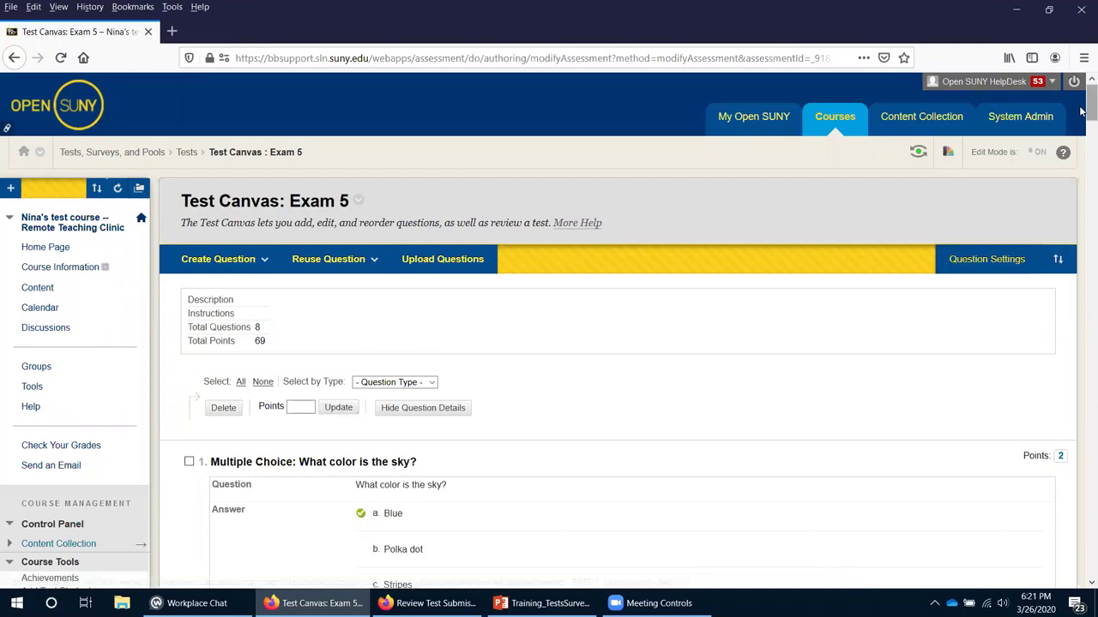
# Set the number of questions to display from the new question set to 3.
pyautogui.scroll(-3, 1082, 257)
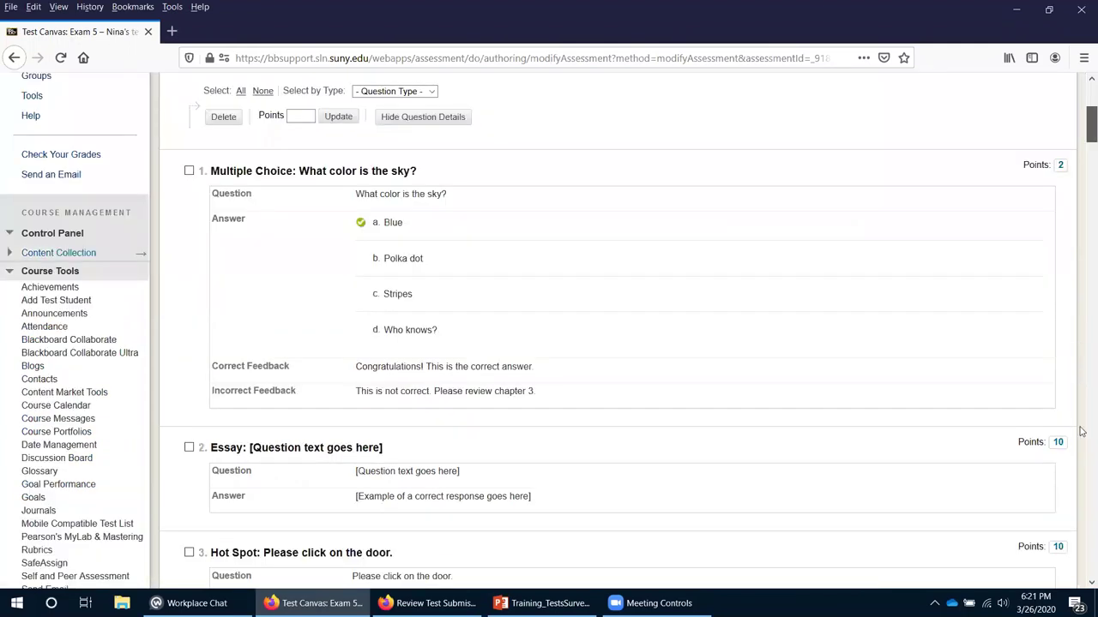
pyautogui.scroll(-10, 1082, 541)
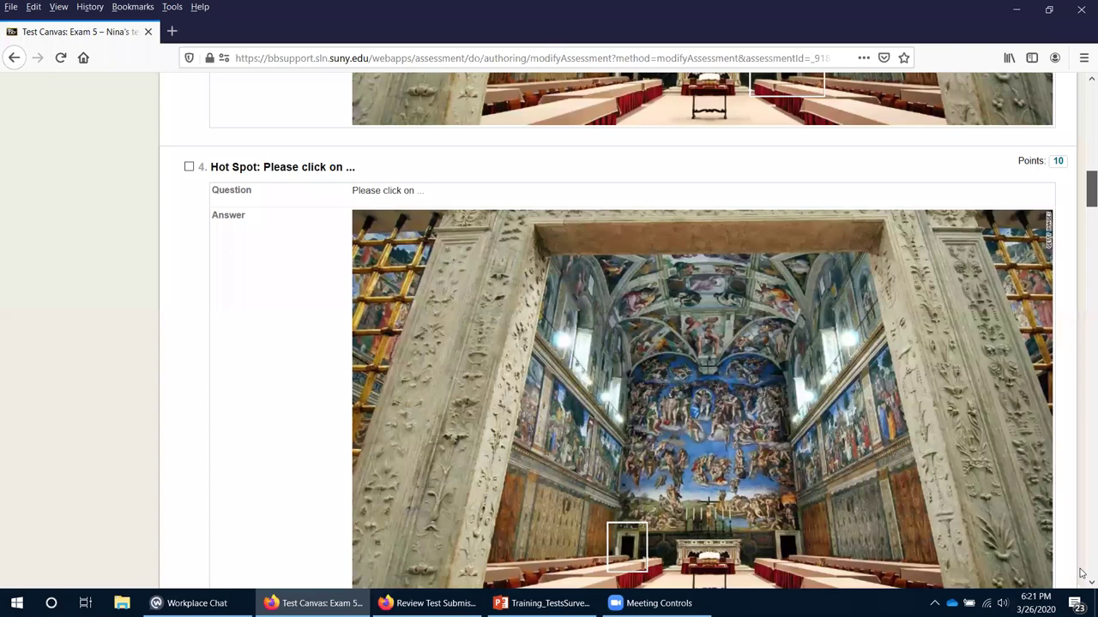
pyautogui.scroll(-15, 1082, 575)
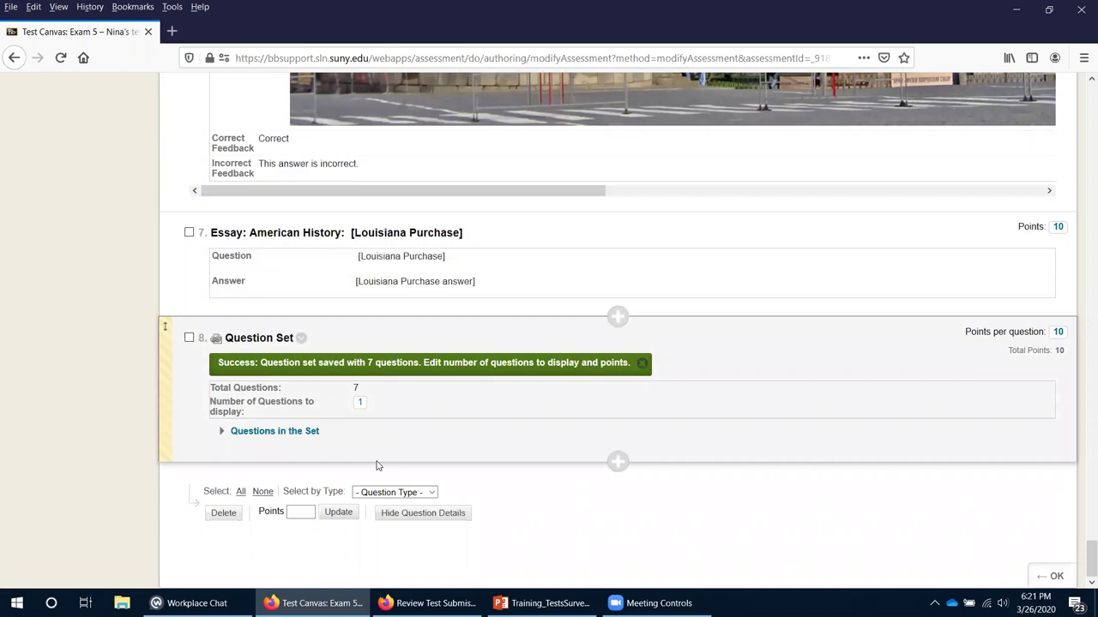
pyautogui.click(361, 403)
pyautogui.press('BackSpace')
pyautogui.write('5')
pyautogui.click(468, 408)
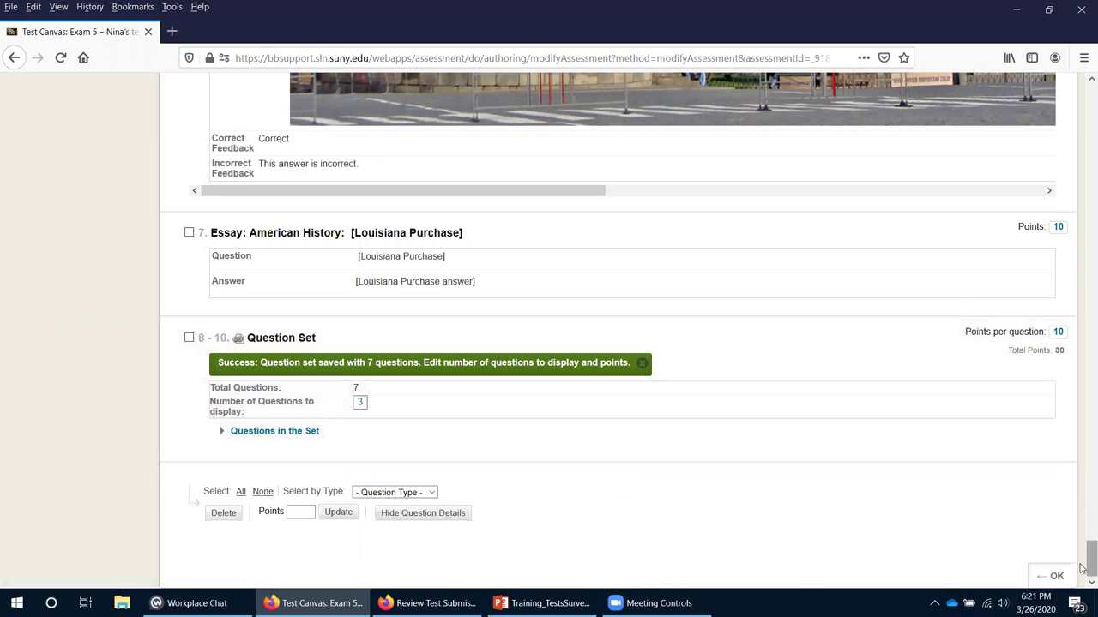
# Create a random block in Exam 5 from the Chapter 1 Questions pool using the All Pool Questions type.
pyautogui.scroll(2, 1082, 395)
pyautogui.scroll(15, 1082, 102)
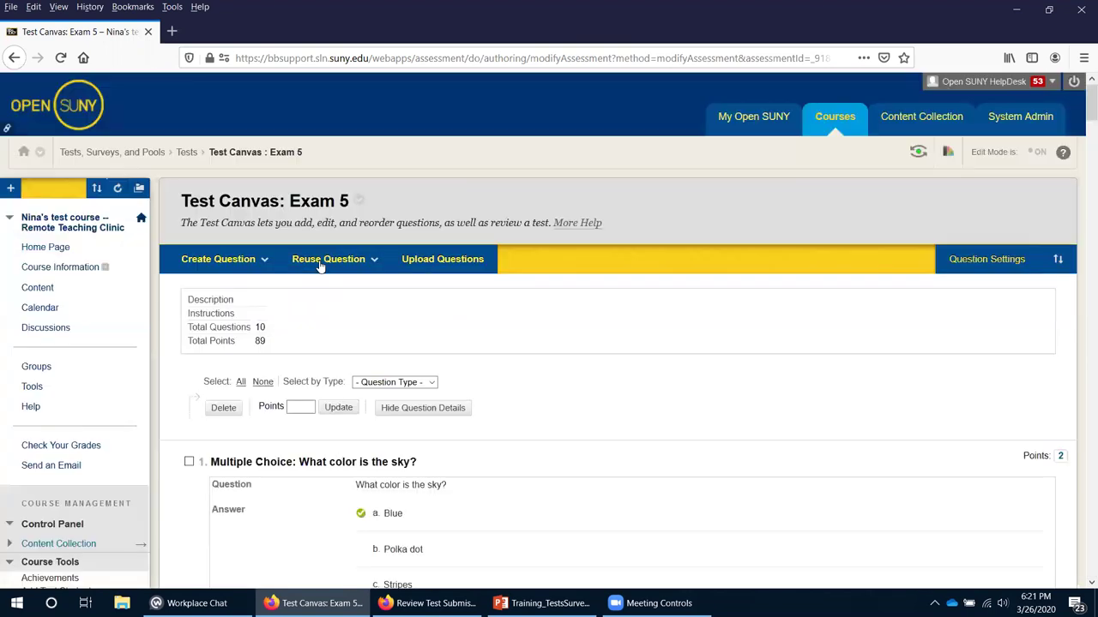
pyautogui.click(319, 267)
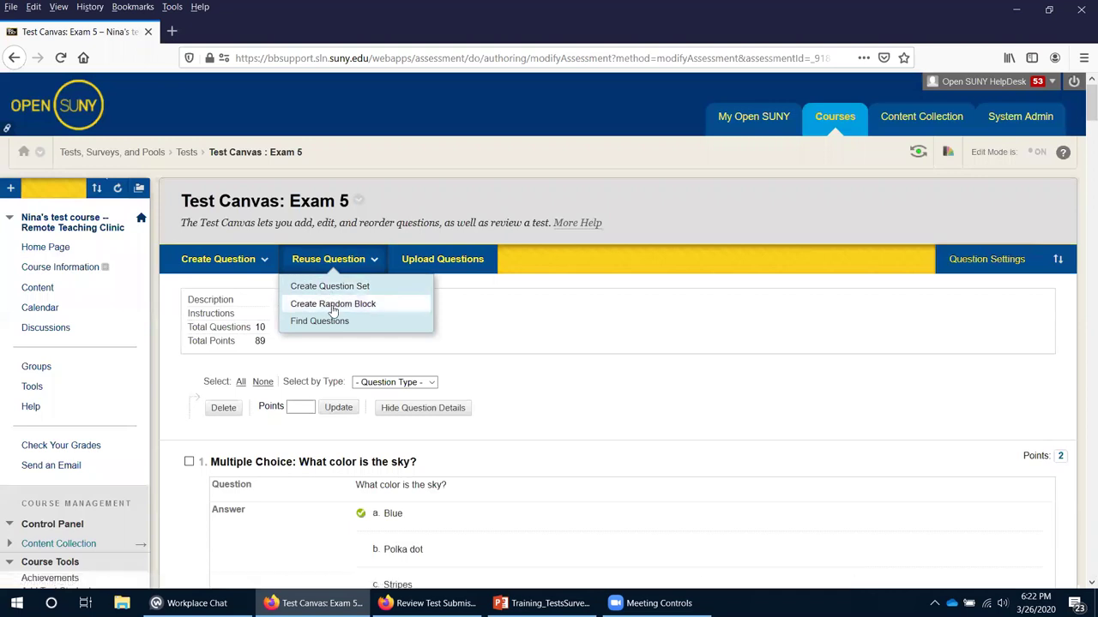
pyautogui.click(335, 304)
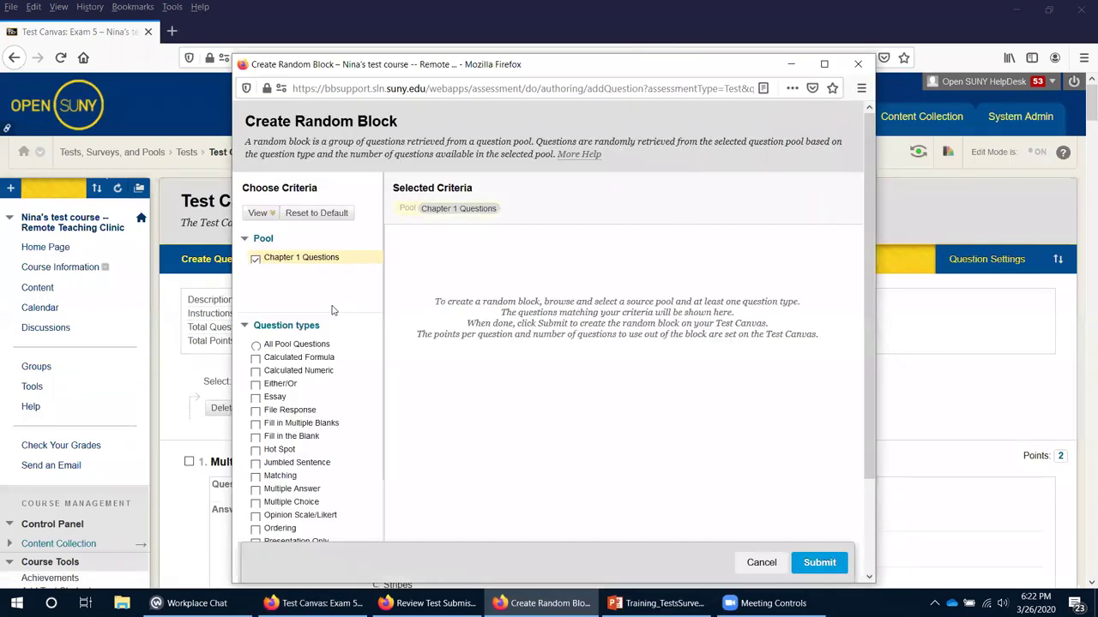
pyautogui.click(255, 257)
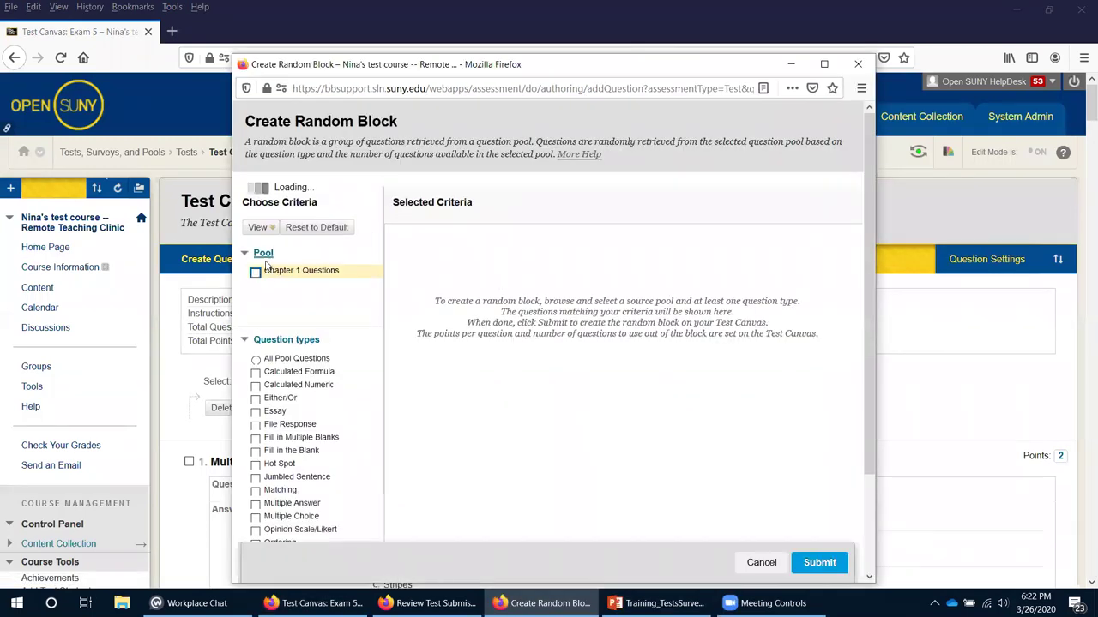
pyautogui.click(257, 345)
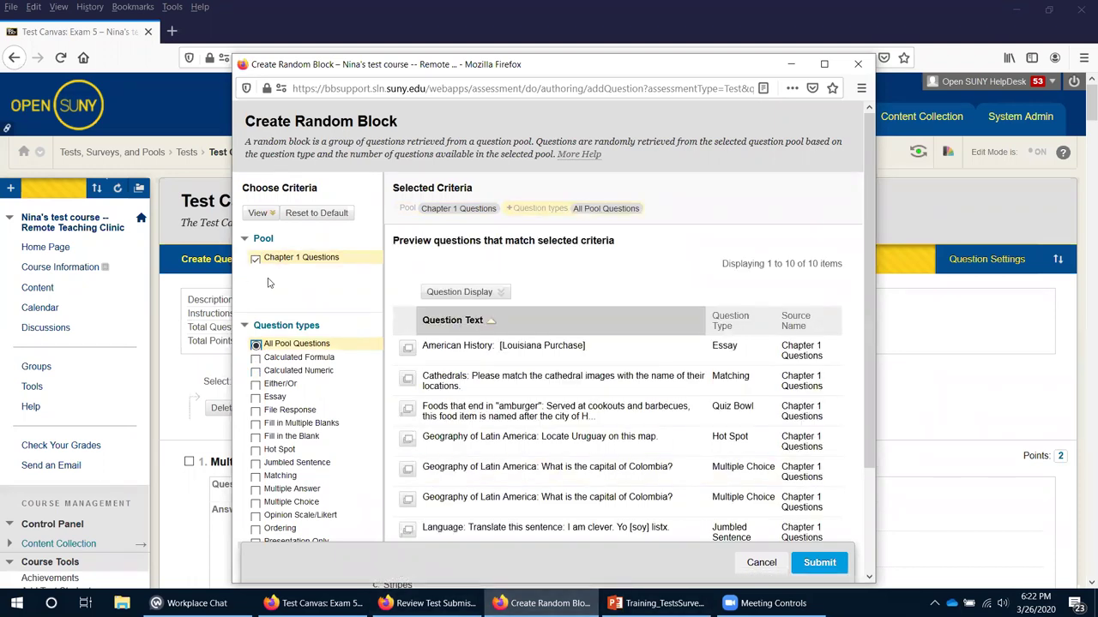
pyautogui.click(836, 566)
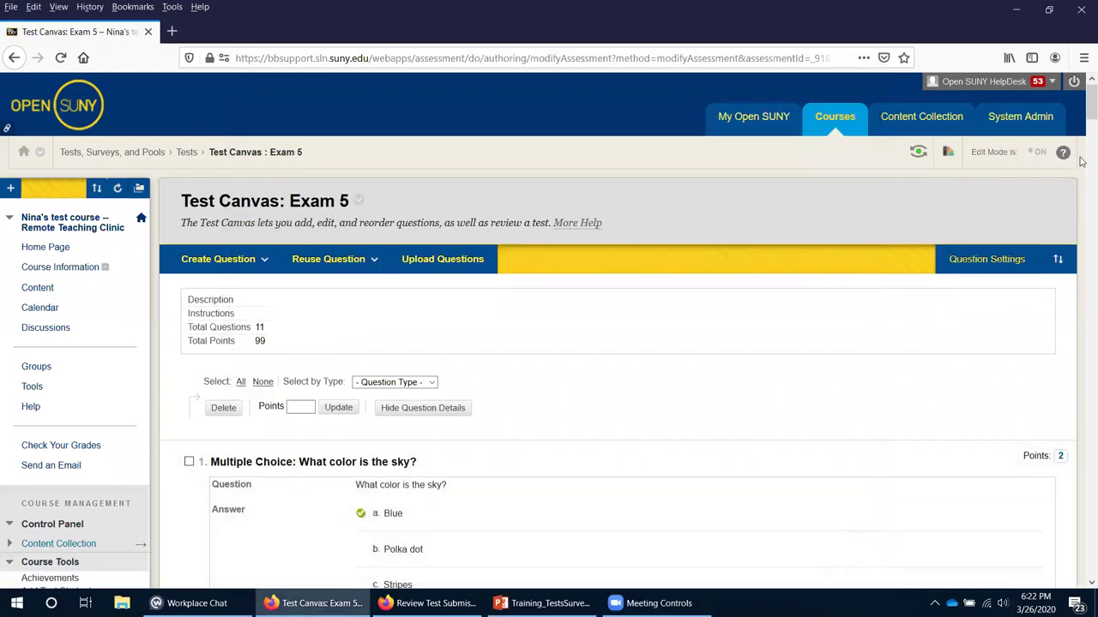
# Set the number of questions to display from the random block to 5.
pyautogui.moveTo(1089, 103); pyautogui.dragTo(1090, 570)
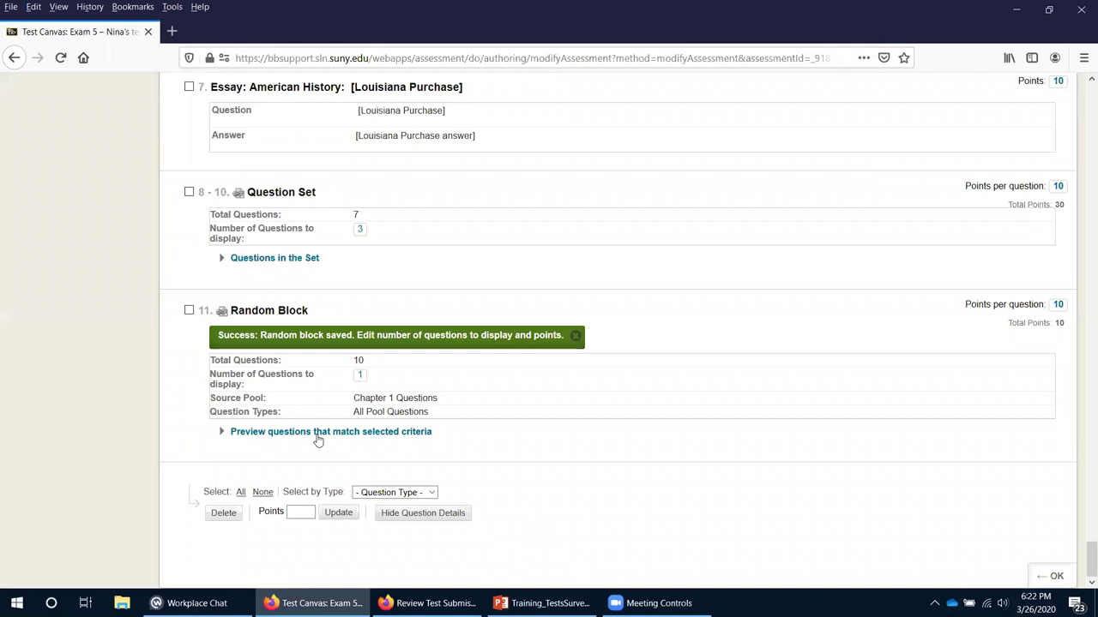
pyautogui.click(360, 377)
pyautogui.press('BackSpace')
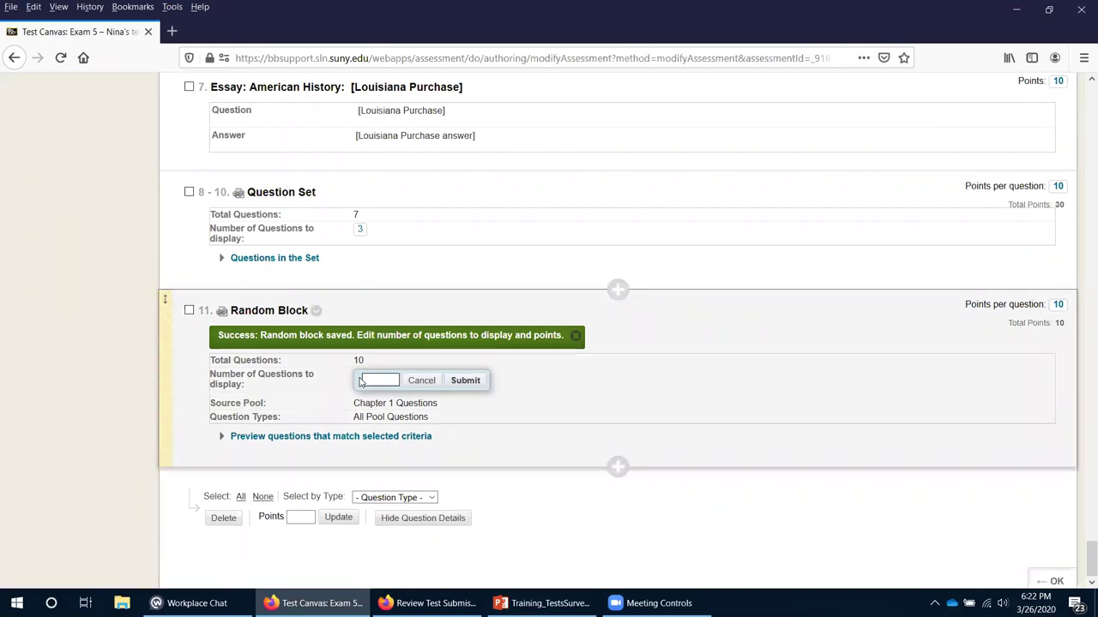
pyautogui.write('5')
pyautogui.click(455, 385)
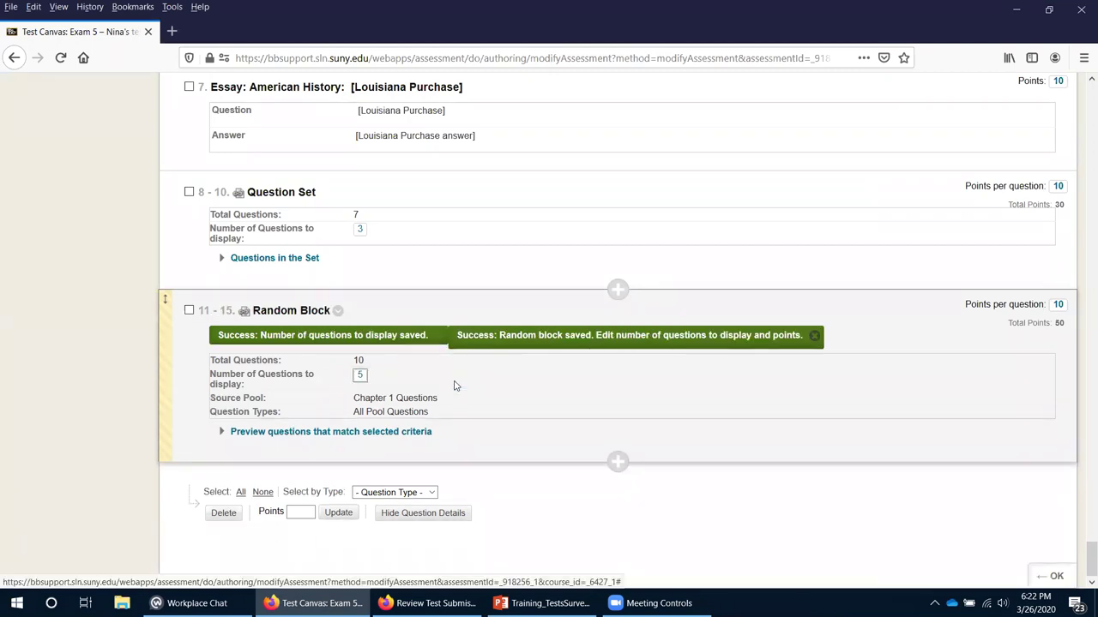
pyautogui.moveTo(872, 507); pyautogui.dragTo(1080, 99)
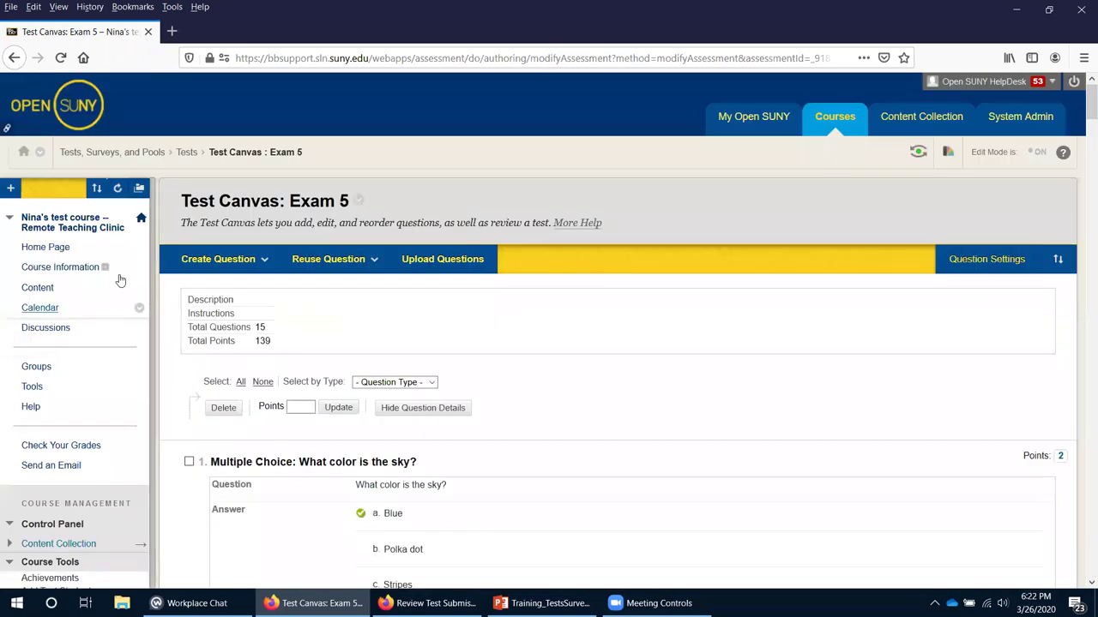
pyautogui.click(221, 259)
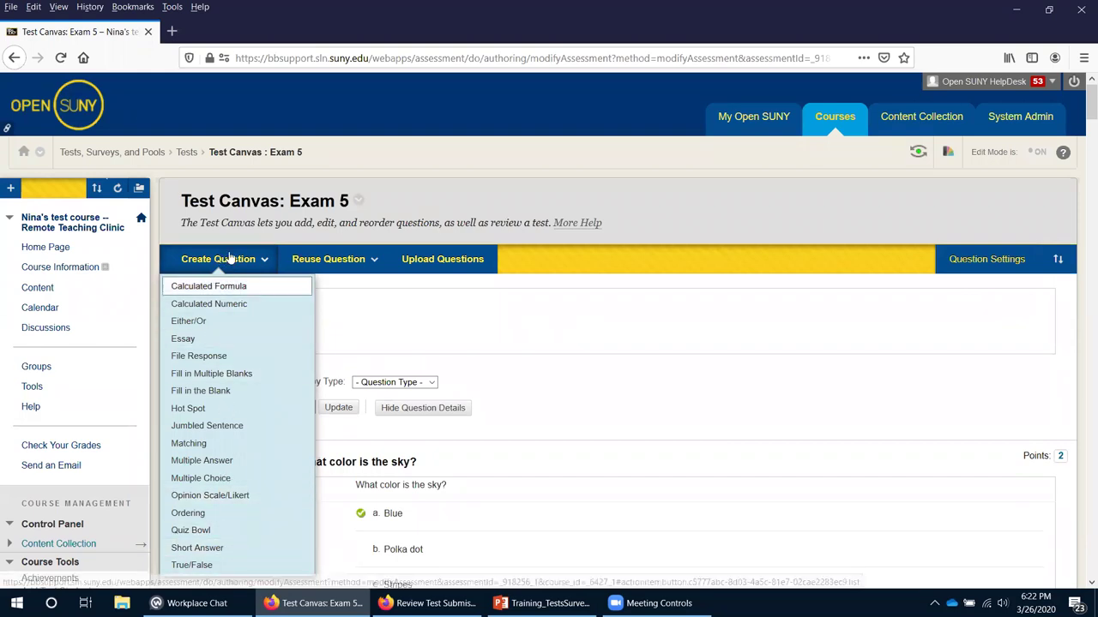
pyautogui.click(592, 296)
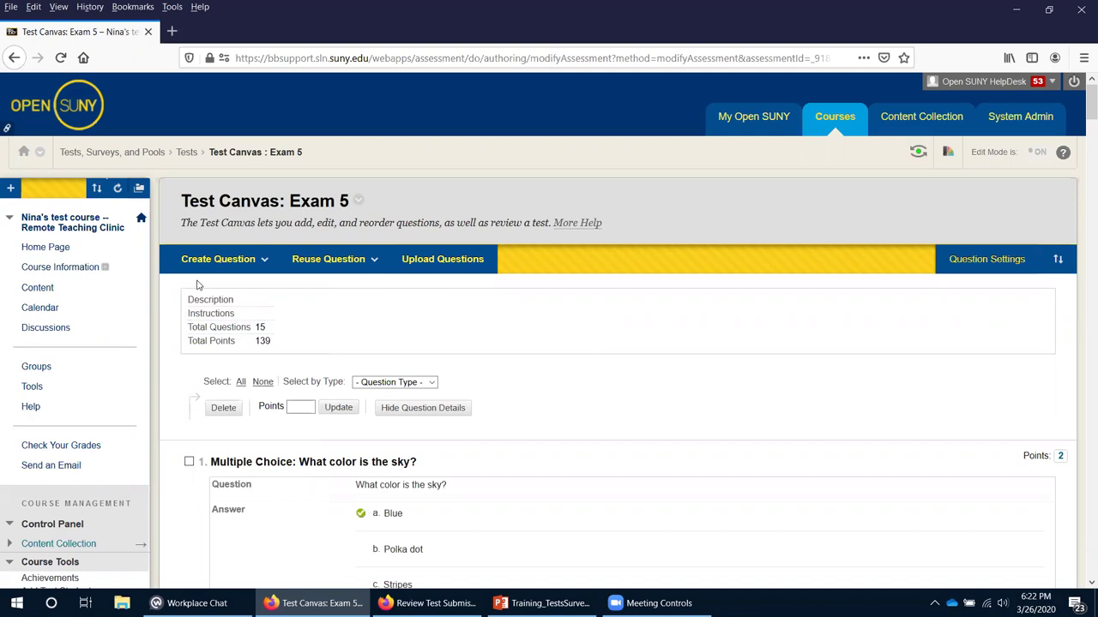
# Add the existing test Exam 5 to the course's Content area.
pyautogui.click(39, 291)
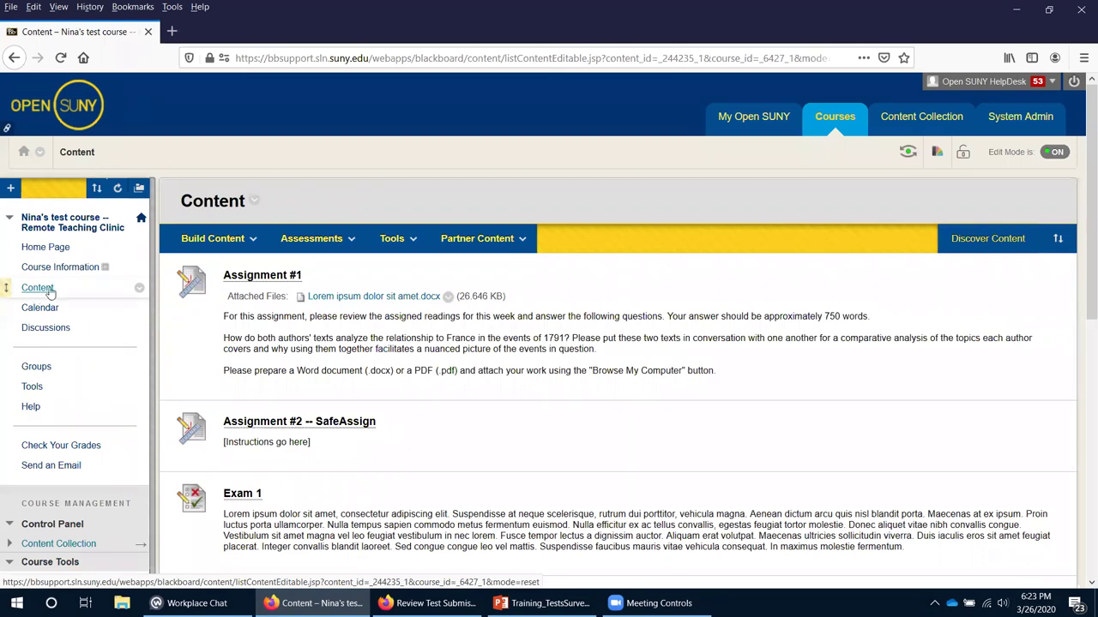
pyautogui.click(312, 244)
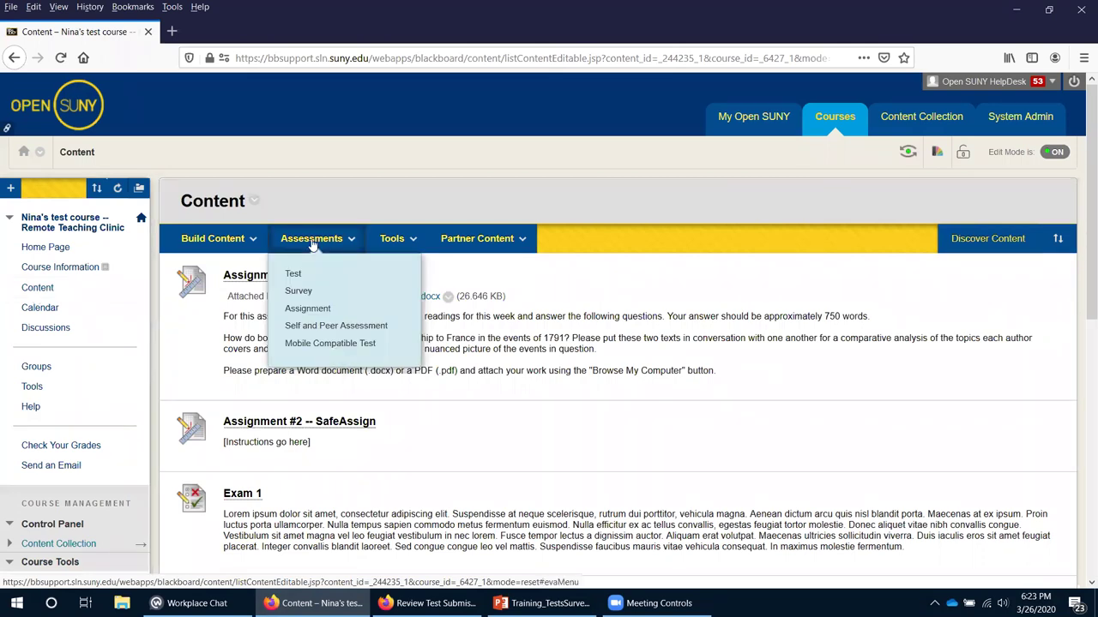
pyautogui.click(308, 281)
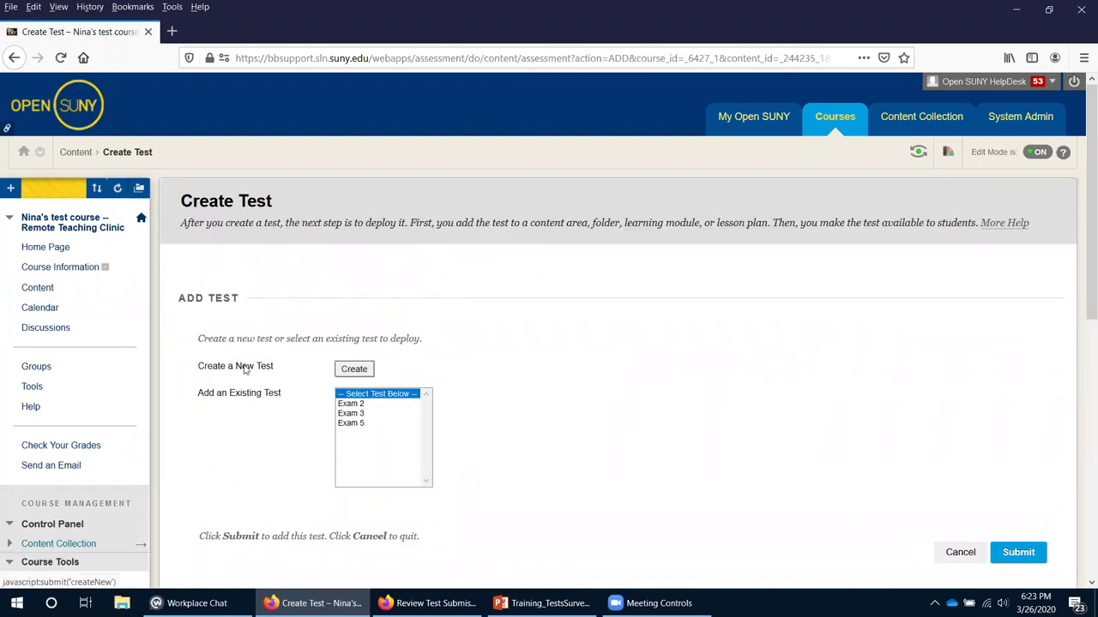
pyautogui.click(351, 424)
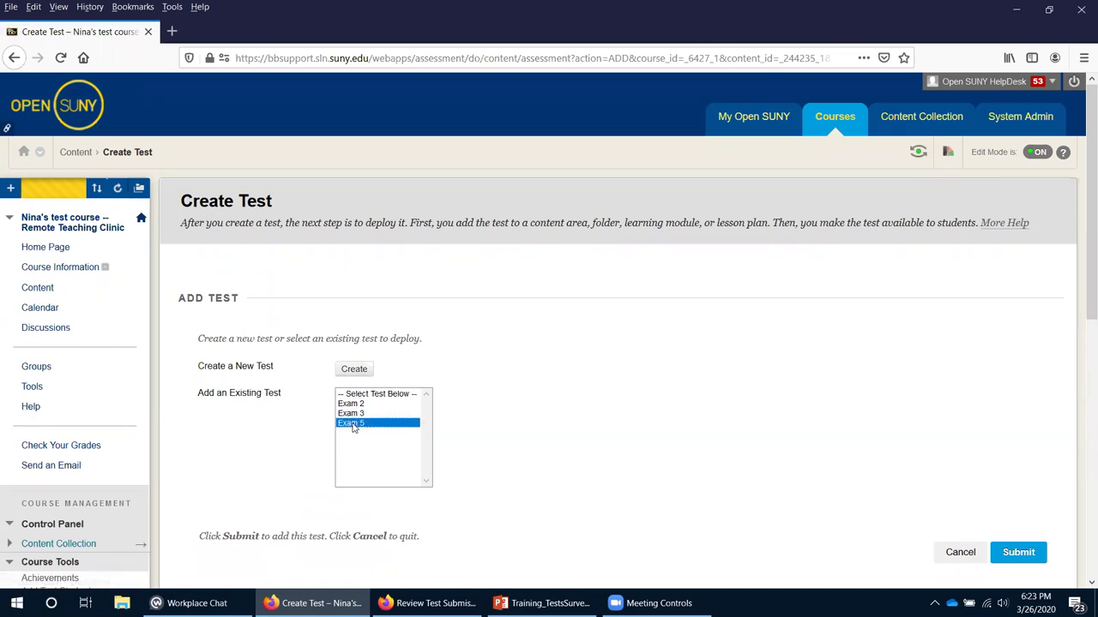
pyautogui.click(1010, 555)
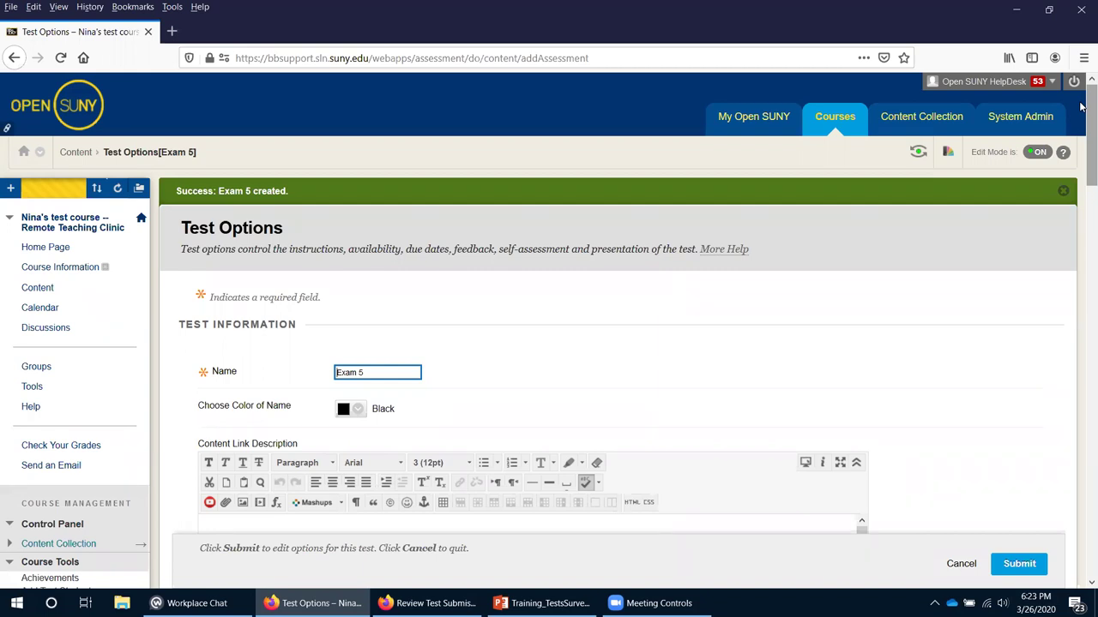
# Enter the bracketed placeholder "text goes here" as Exam 5's content link description, and keep opening the test in a new window set to No.
pyautogui.scroll(-5, 1080, 106)
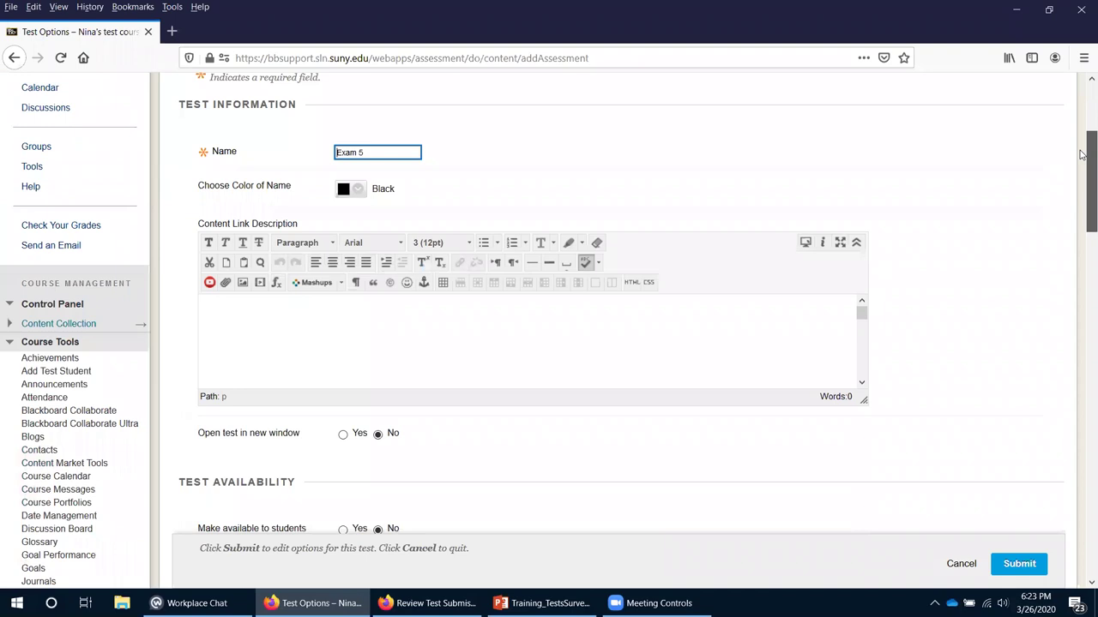
pyautogui.click(440, 340)
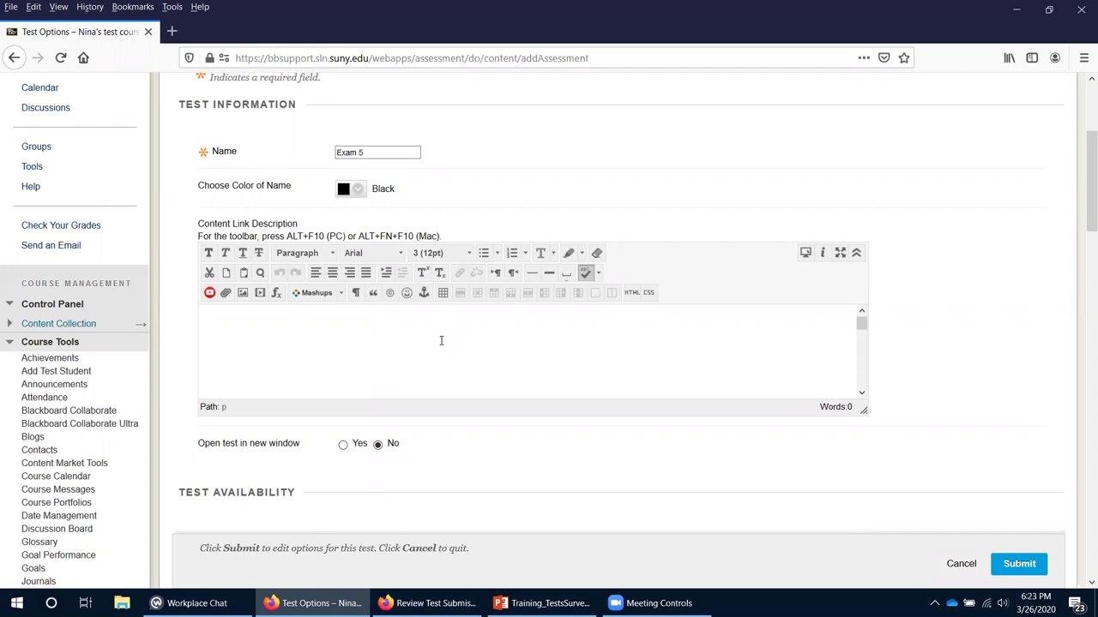
pyautogui.write('[text goes here]')
pyautogui.click(343, 446)
pyautogui.click(378, 445)
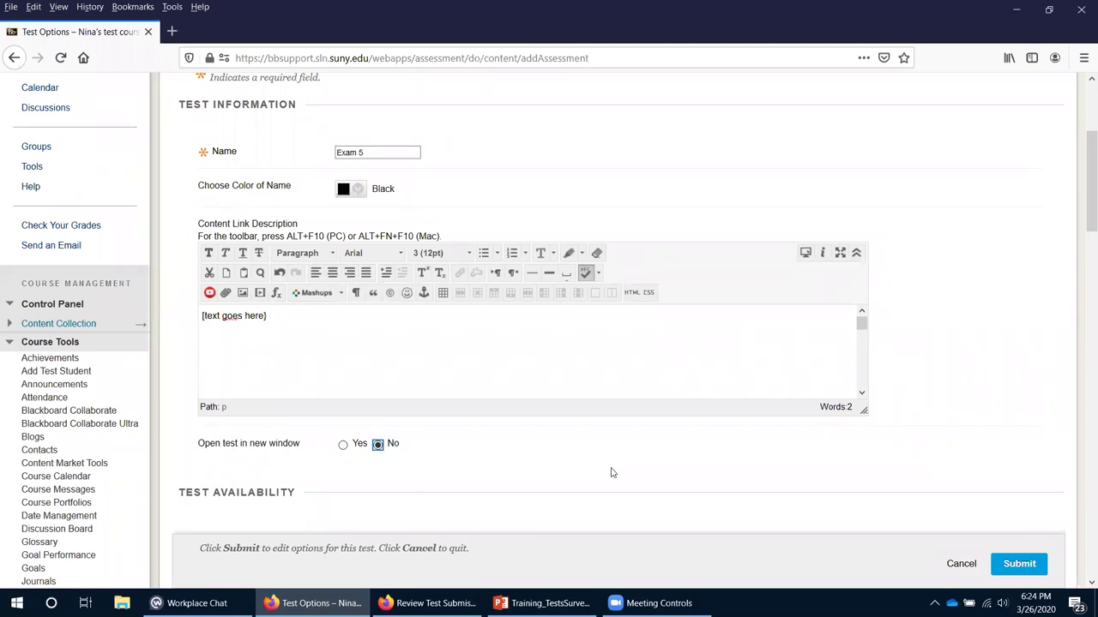
# Make the test available to students, enable both display date limits, and set Display After to 03/30/2020 at 08:00 AM.
pyautogui.scroll(-7, 611, 473)
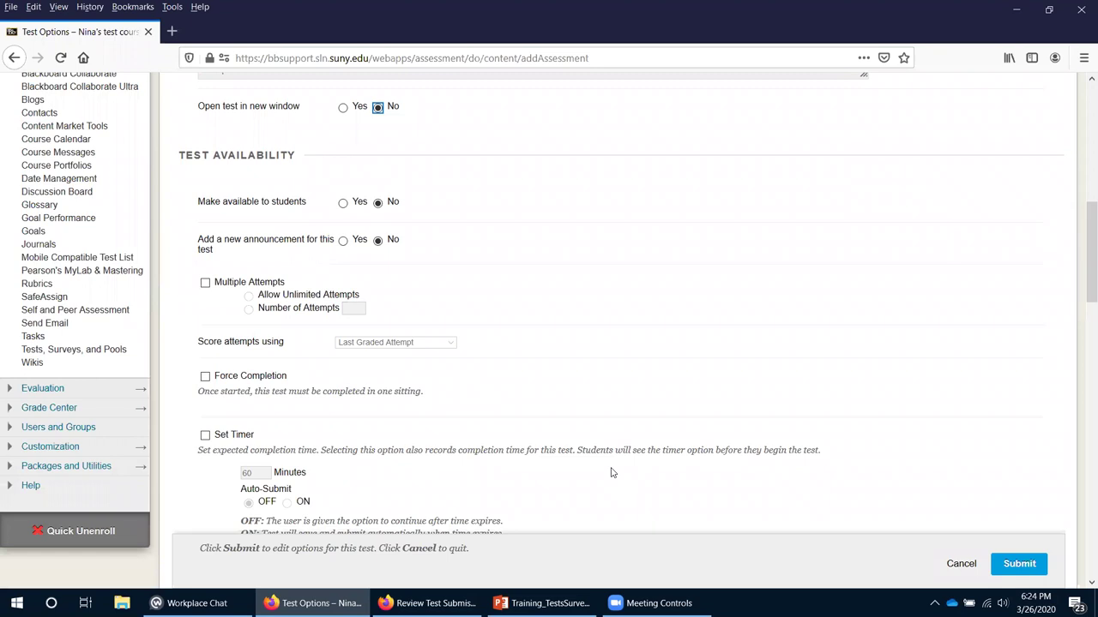
pyautogui.click(343, 204)
pyautogui.scroll(-3, 562, 335)
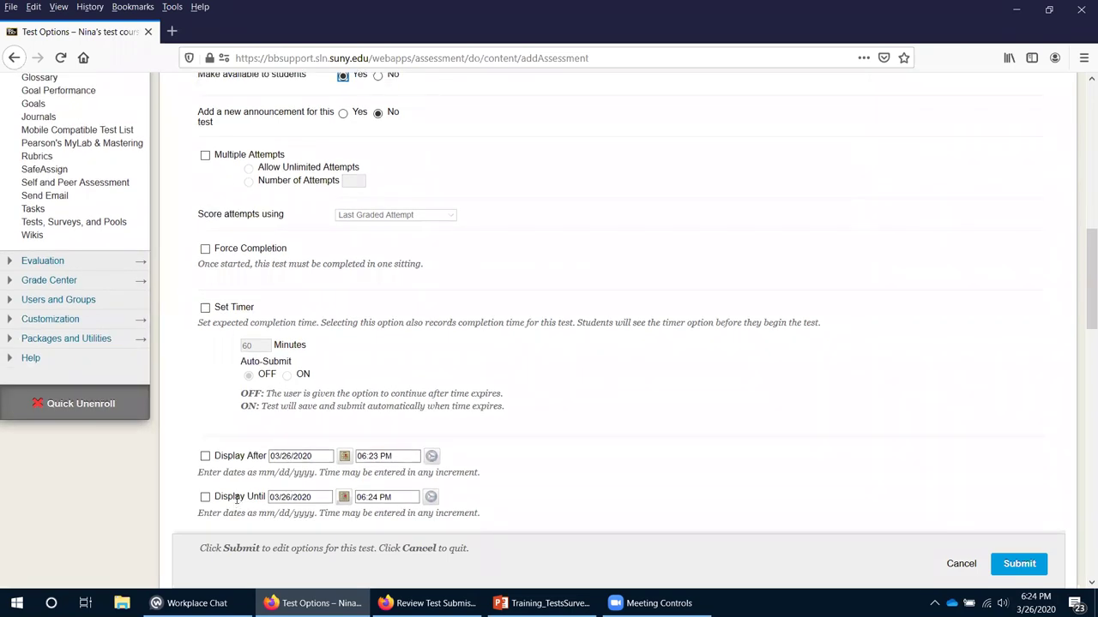
pyautogui.click(205, 457)
pyautogui.click(206, 498)
pyautogui.click(345, 458)
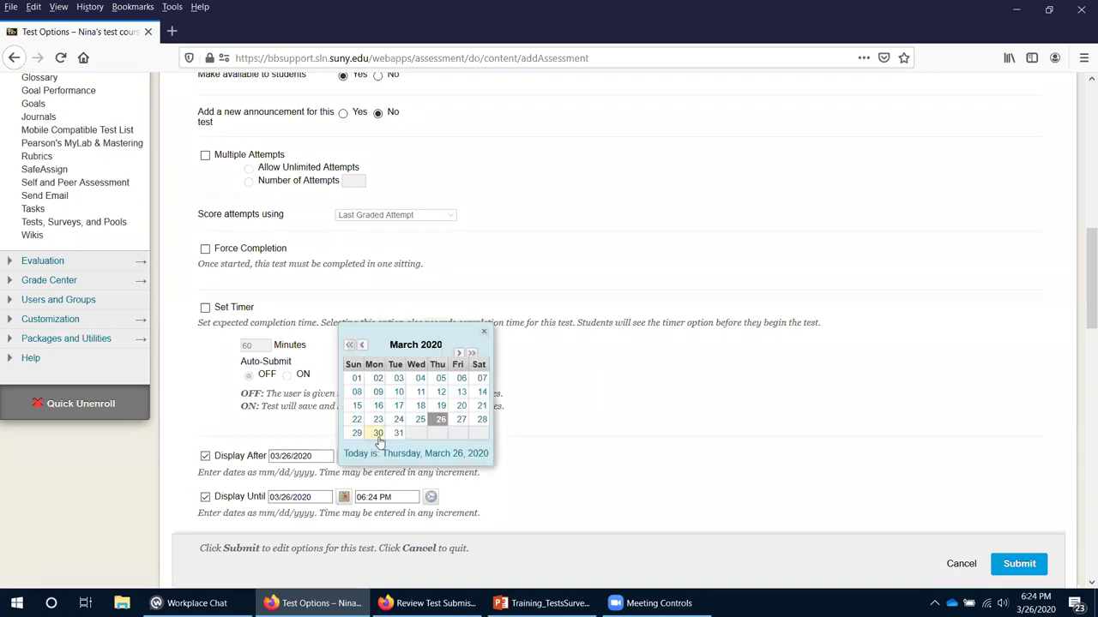
pyautogui.click(378, 435)
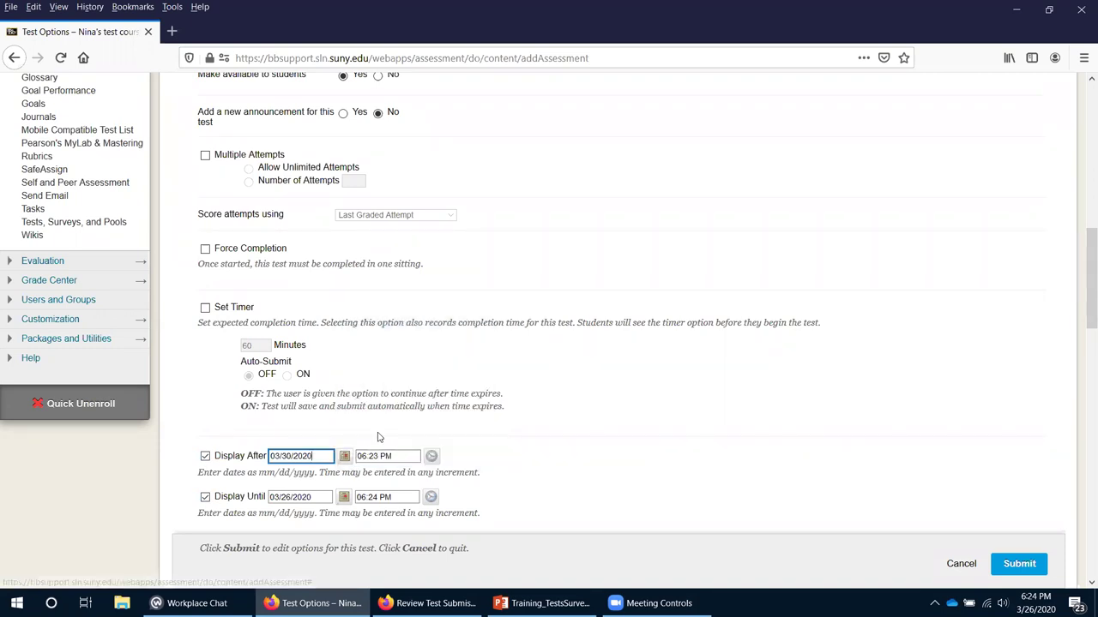
pyautogui.click(431, 456)
pyautogui.scroll(-3, 471, 442)
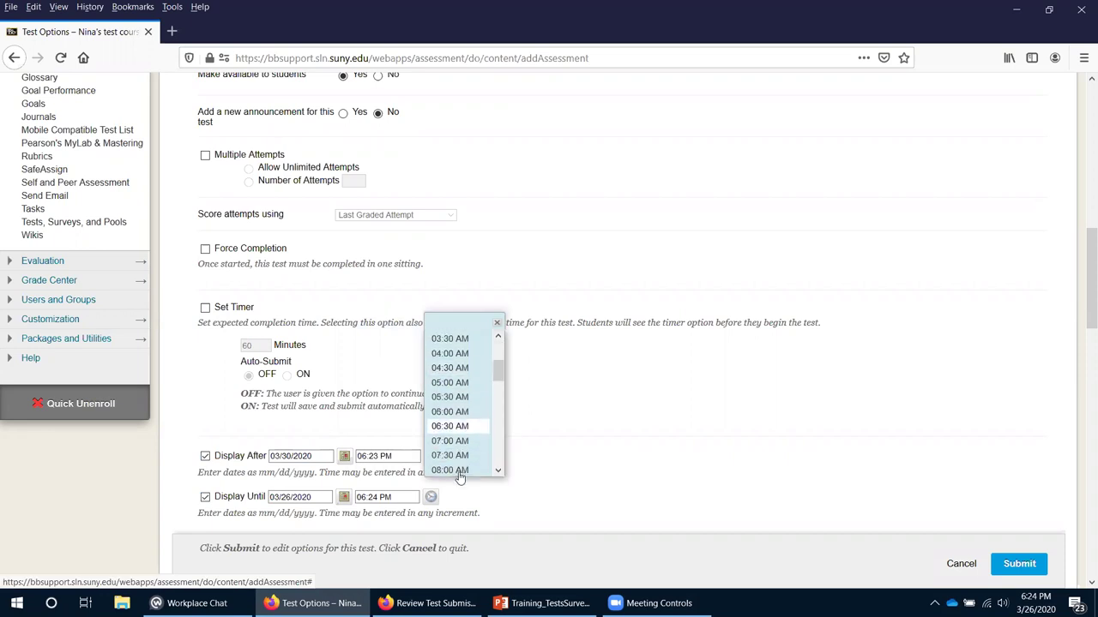
pyautogui.click(458, 473)
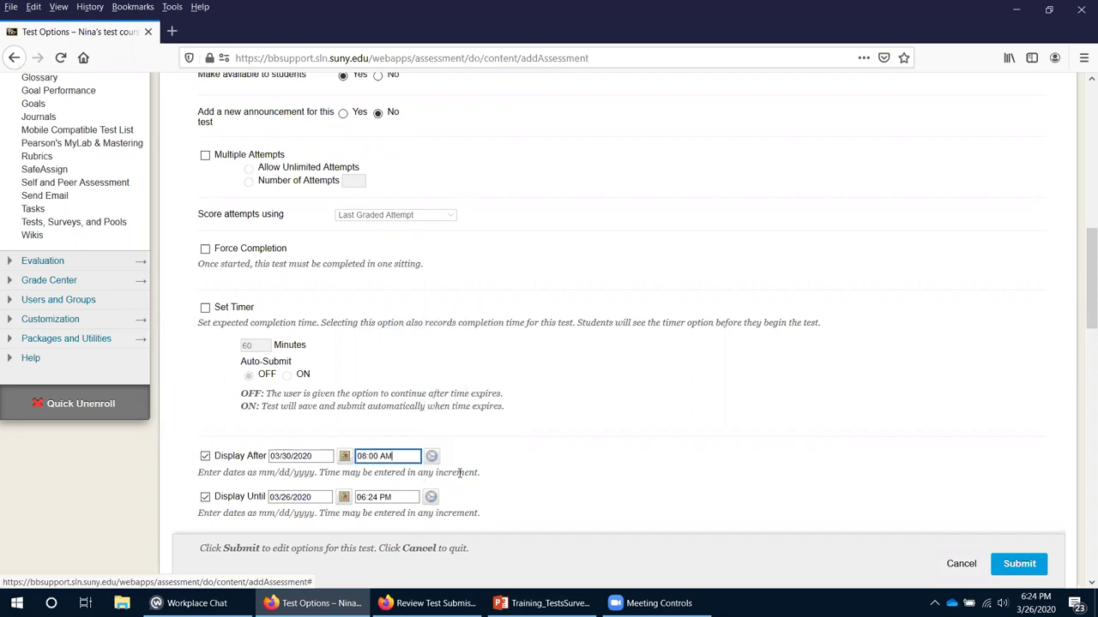
# Set the test's Display Until limit to 03/31/2020 at 11:59 PM.
pyautogui.click(343, 496)
pyautogui.click(397, 473)
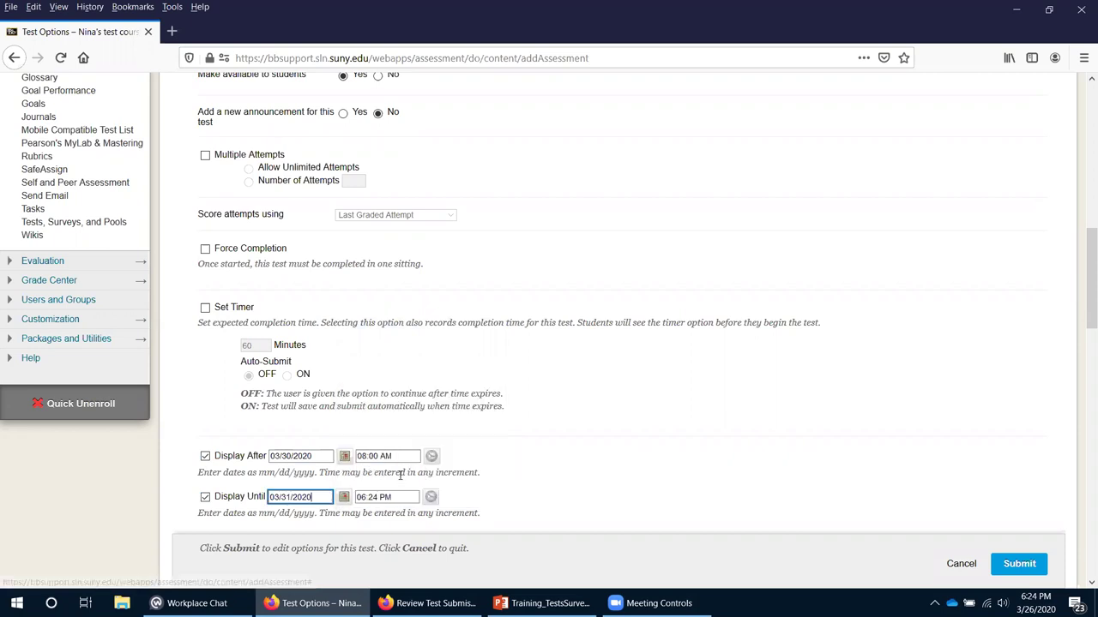
pyautogui.click(430, 497)
pyautogui.scroll(-3, 500, 487)
pyautogui.scroll(-10, 500, 487)
pyautogui.click(468, 510)
pyautogui.click(580, 501)
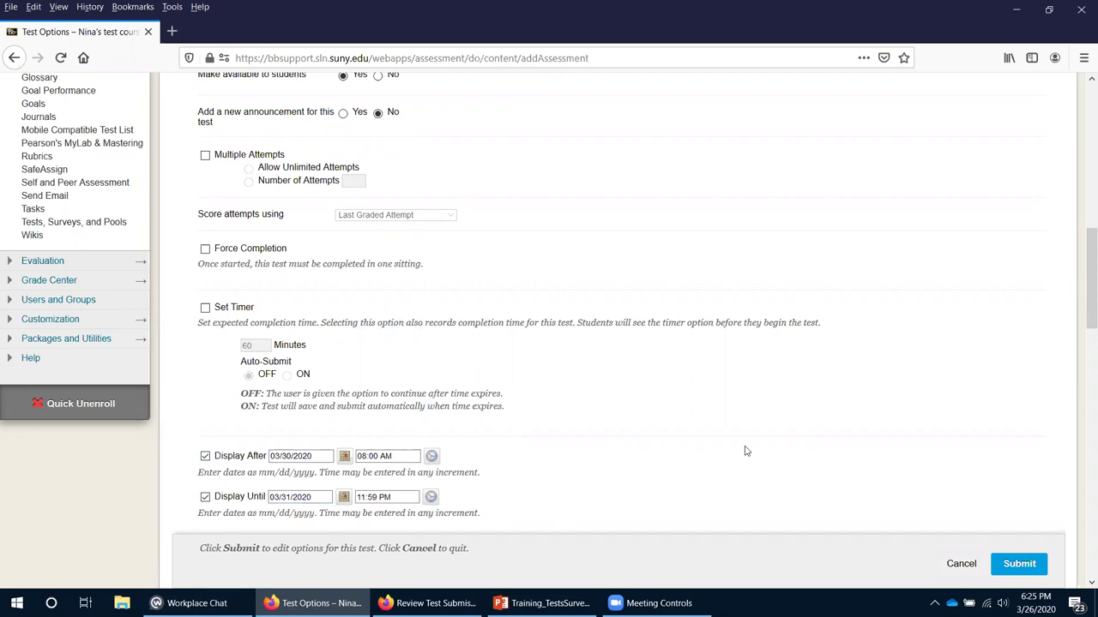
pyautogui.scroll(1, 745, 451)
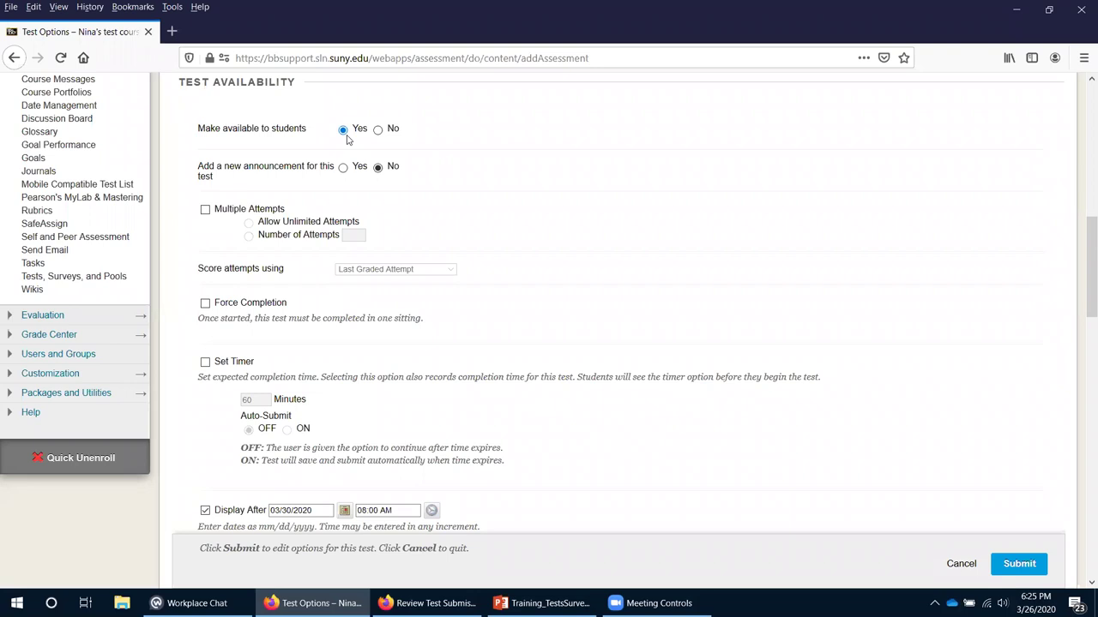
pyautogui.click(377, 135)
pyautogui.click(342, 130)
pyautogui.click(343, 168)
pyautogui.click(377, 169)
# Allow multiple attempts on the test, limited to 3, and score the attempts using Highest Grade.
pyautogui.click(206, 212)
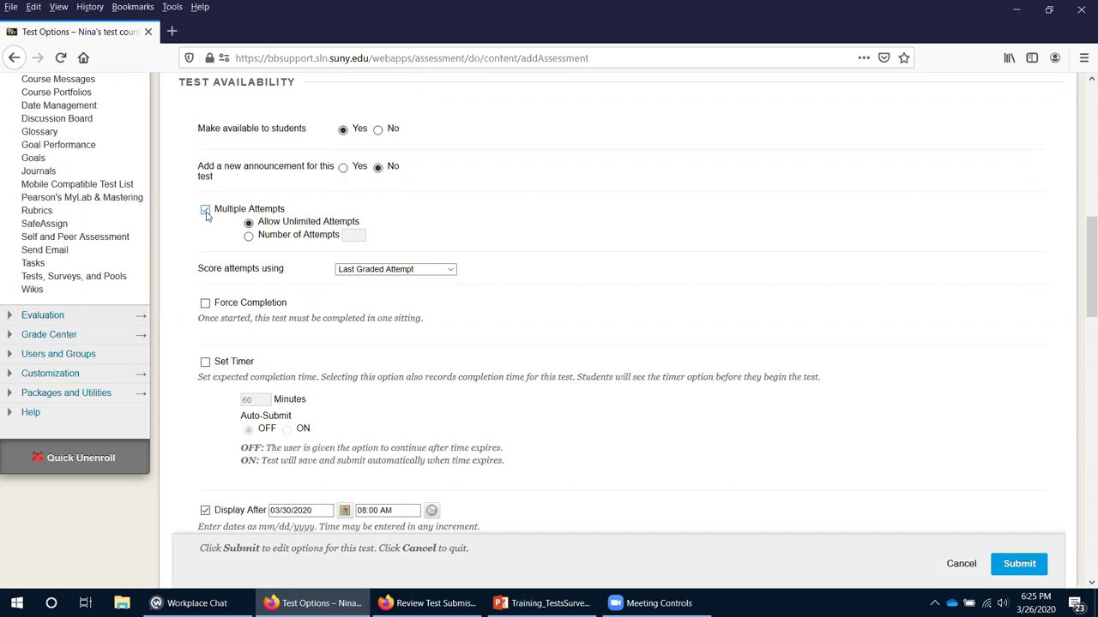
pyautogui.click(249, 237)
pyautogui.press('Tab')
pyautogui.write('3')
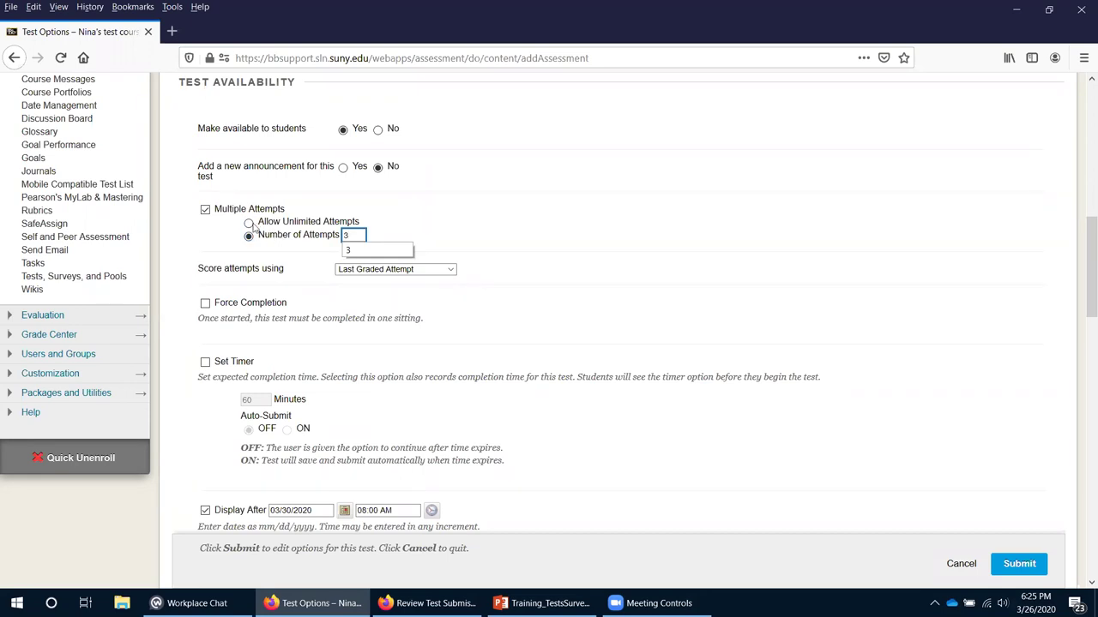
pyautogui.click(249, 224)
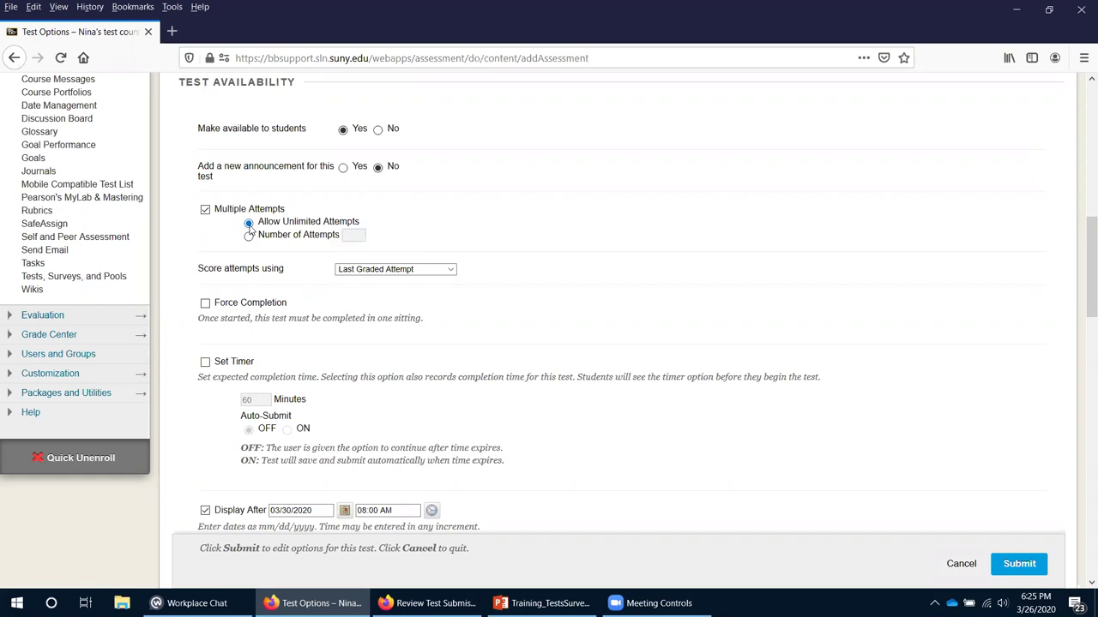
pyautogui.click(249, 236)
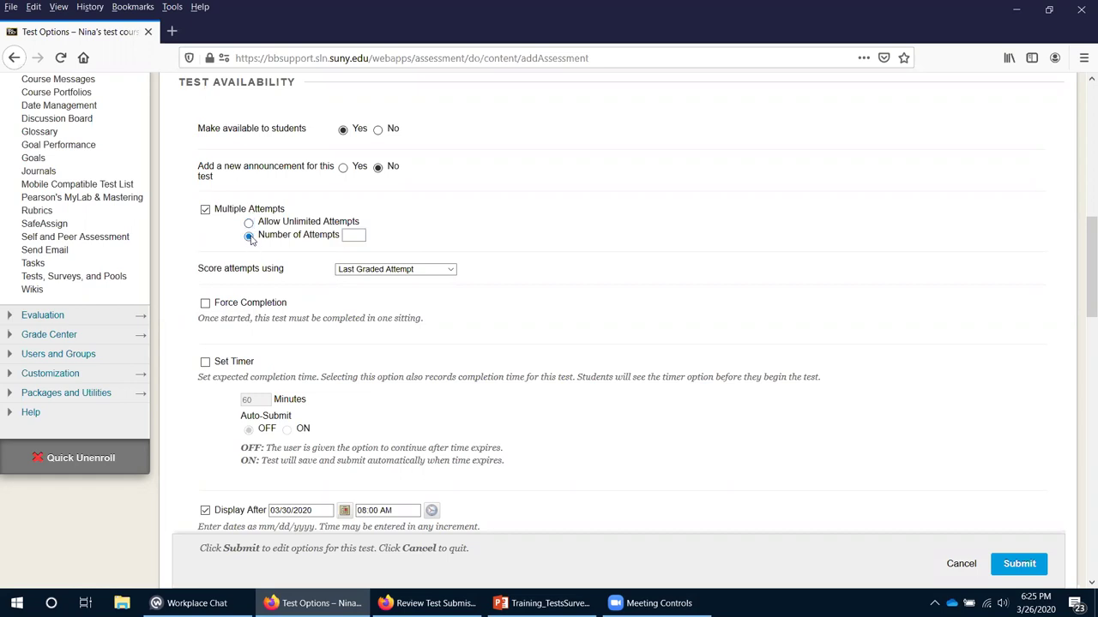
pyautogui.click(355, 237)
pyautogui.write('3')
pyautogui.click(696, 259)
pyautogui.click(445, 270)
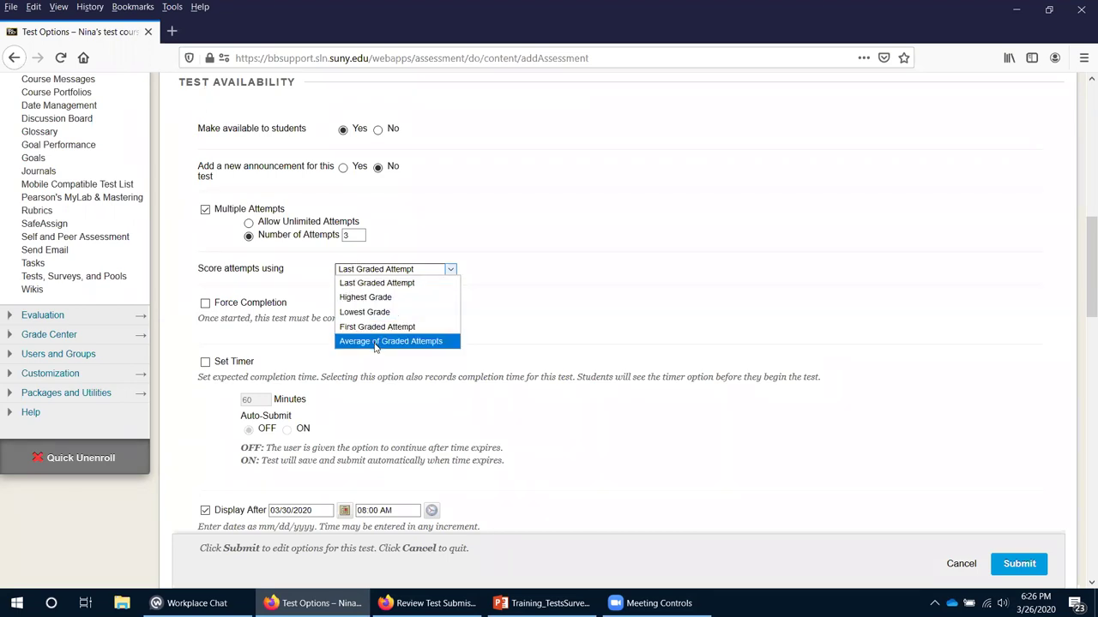
pyautogui.click(363, 297)
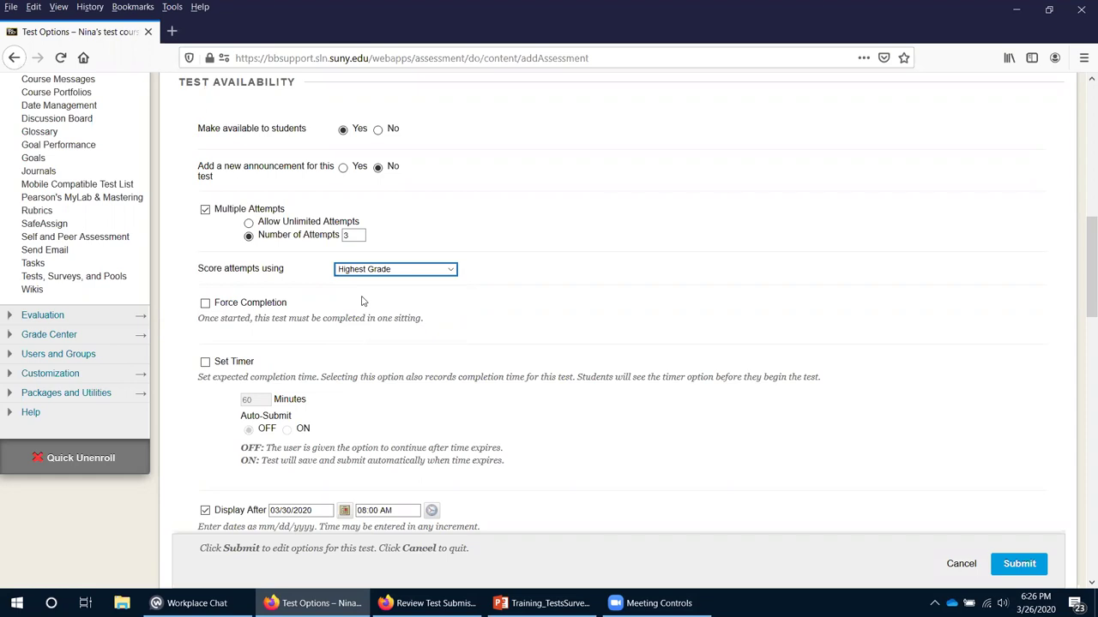
# Enable the test timer at 30 minutes with Auto-Submit set to ON.
pyautogui.click(205, 364)
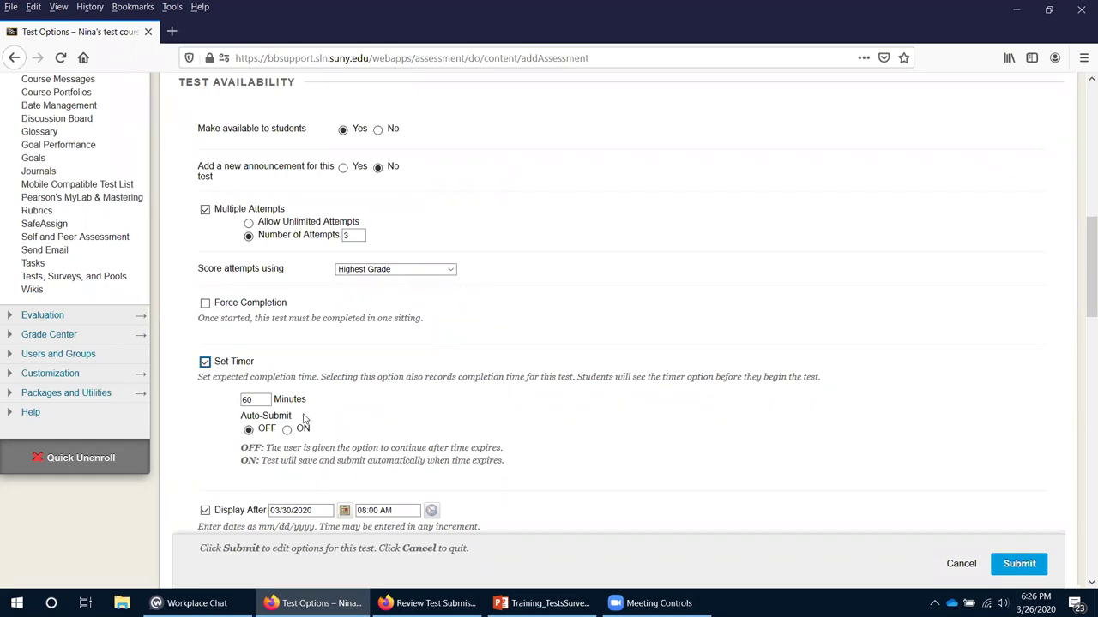
pyautogui.moveTo(261, 400); pyautogui.dragTo(217, 405)
pyautogui.write('30')
pyautogui.click(286, 432)
pyautogui.click(249, 431)
pyautogui.click(287, 432)
pyautogui.click(287, 430)
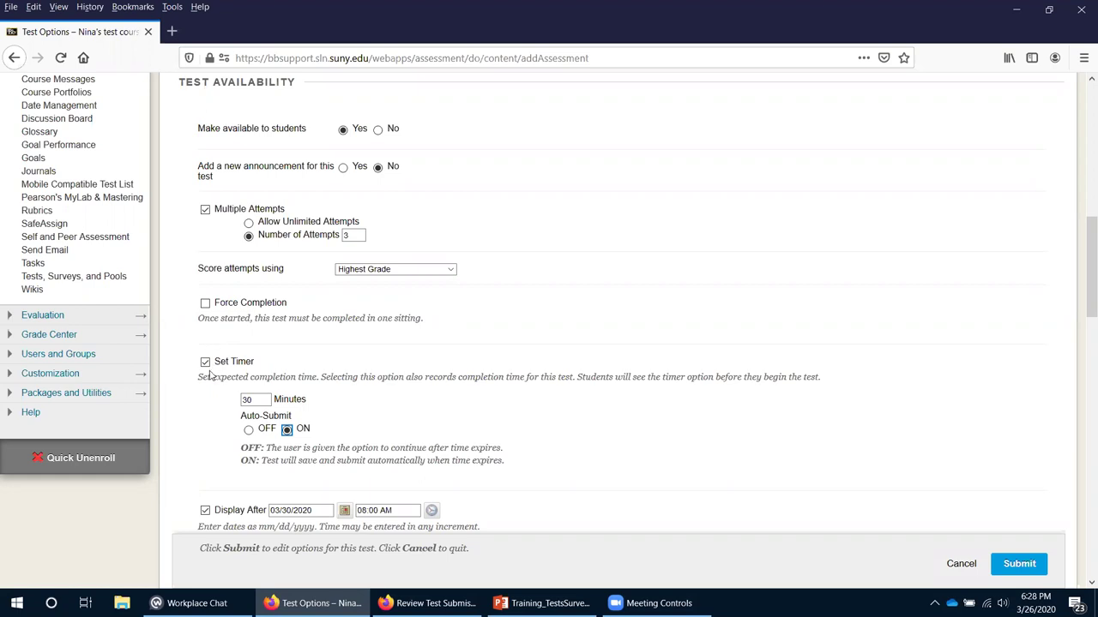
pyautogui.click(288, 431)
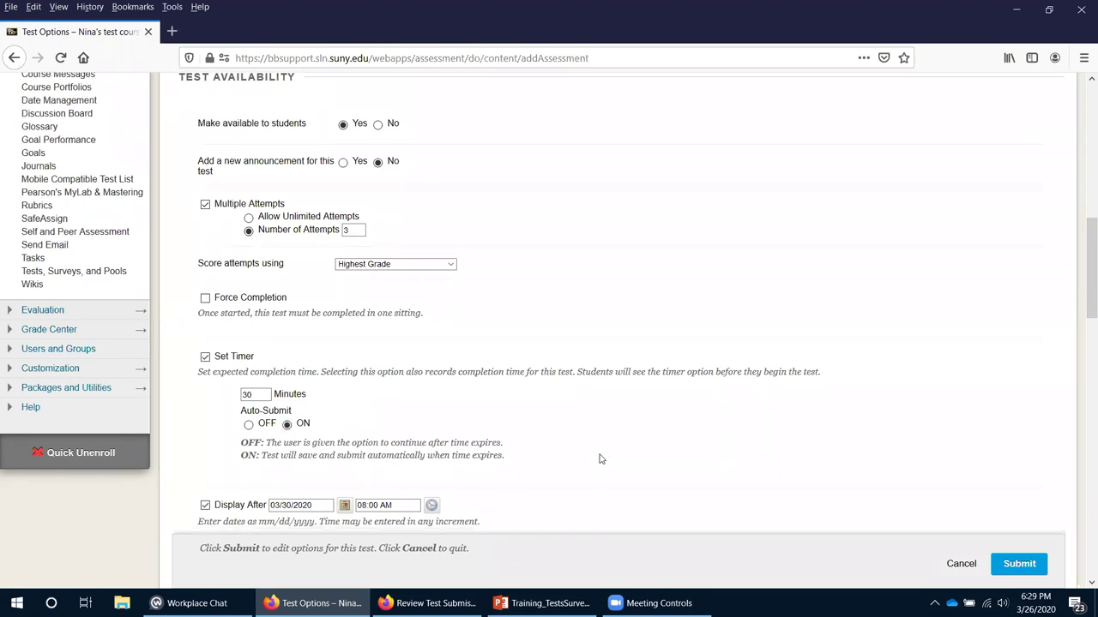
# Add Test Student 1 to the test availability exceptions.
pyautogui.scroll(-3, 601, 460)
pyautogui.scroll(-3, 600, 460)
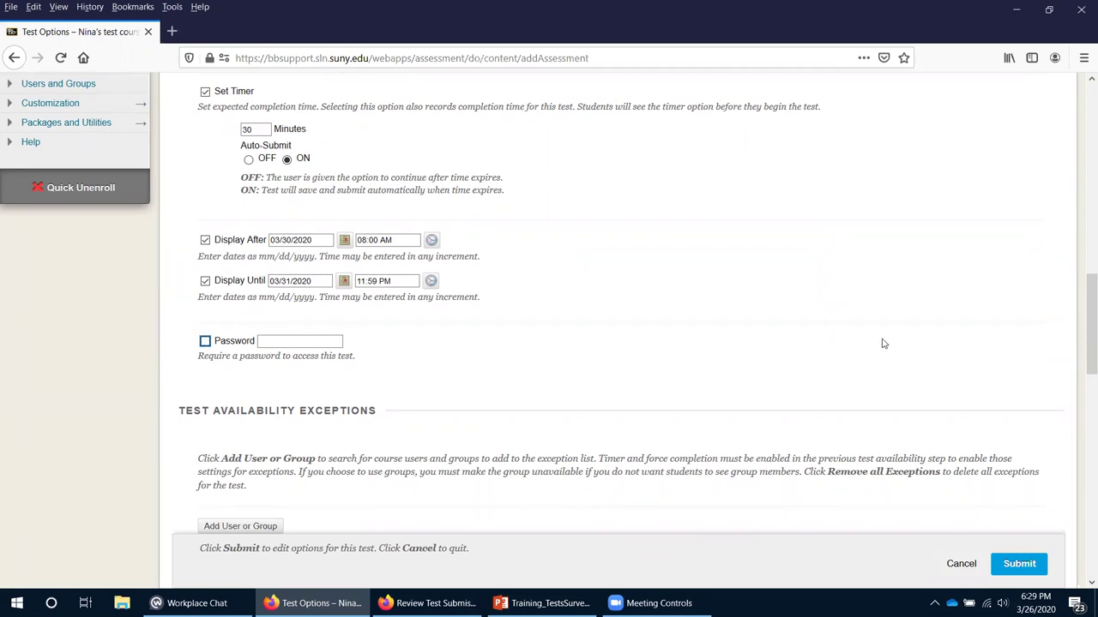
pyautogui.scroll(-5, 884, 343)
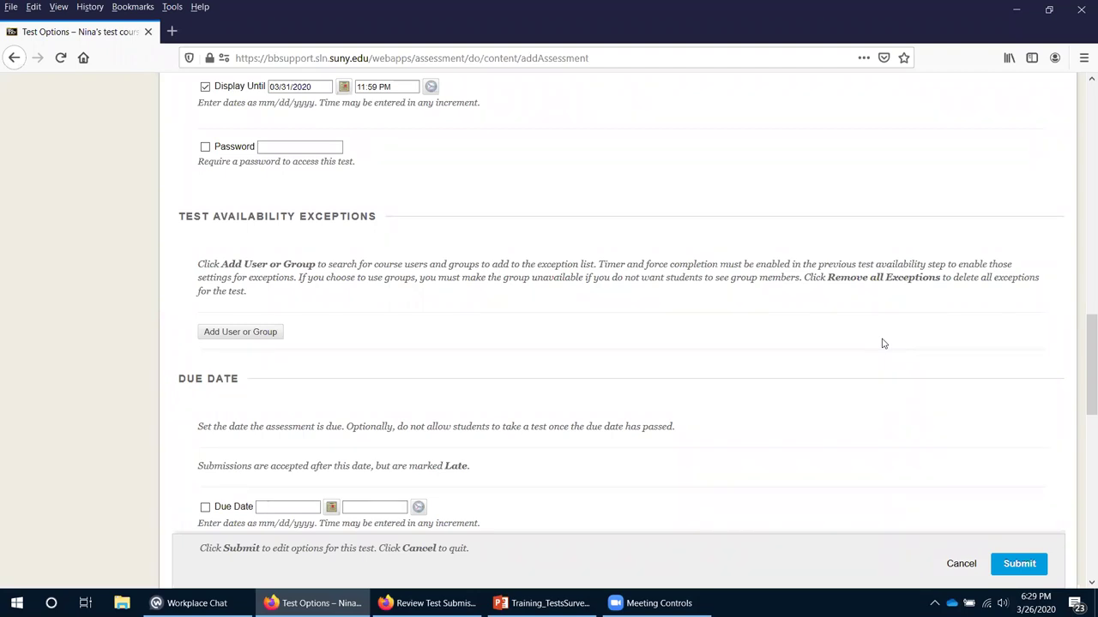
pyautogui.click(229, 334)
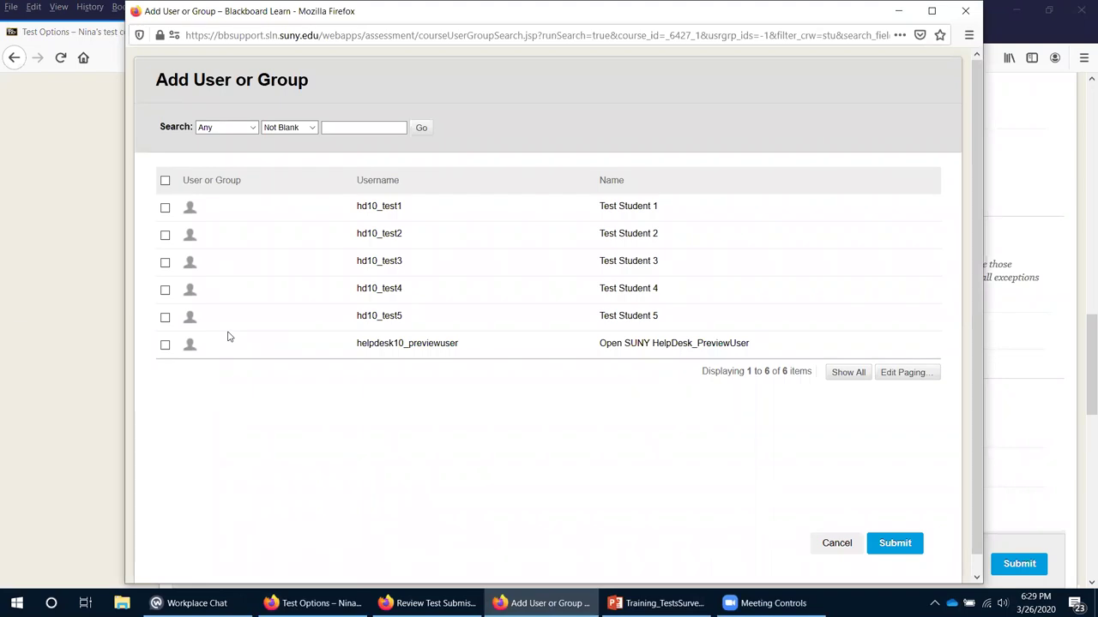
pyautogui.click(165, 210)
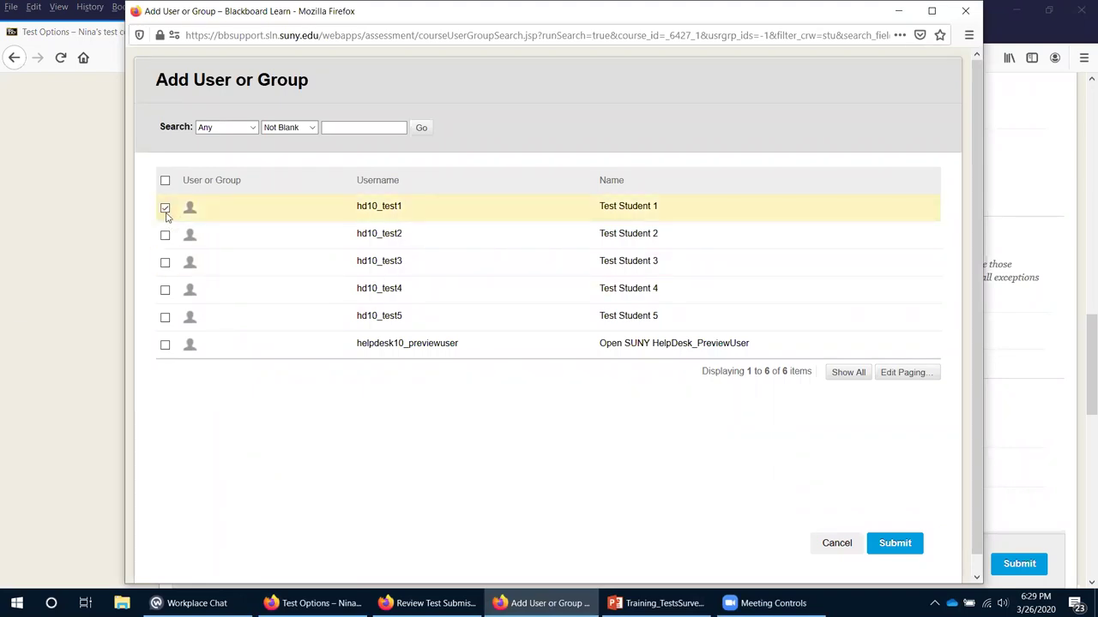
pyautogui.click(894, 543)
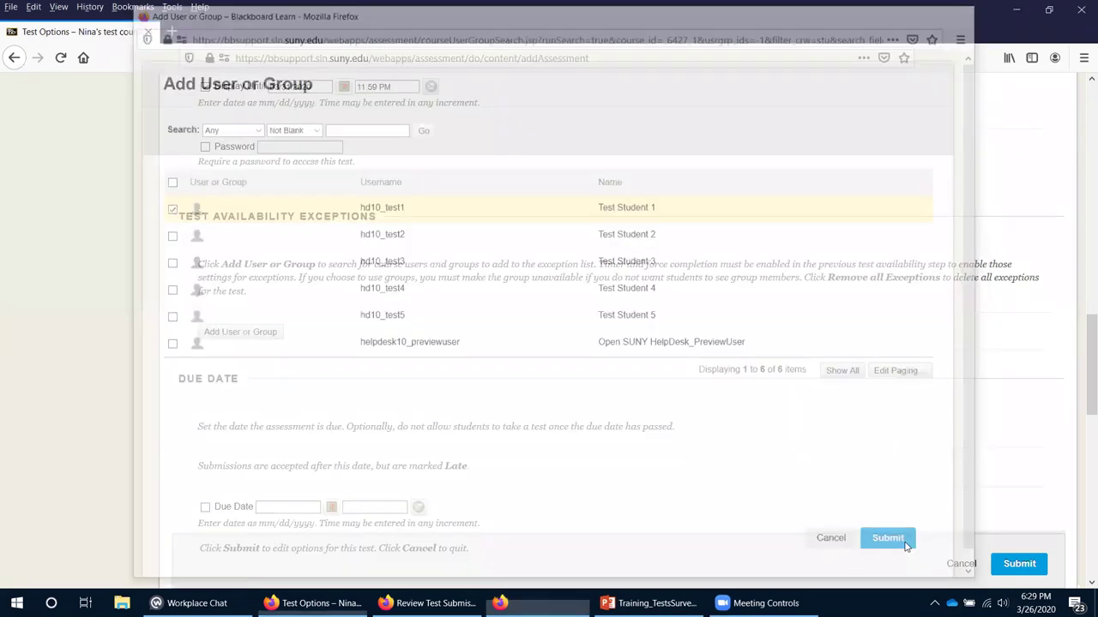
# Set the timer in Test Student 1's exception to 60 minutes.
pyautogui.click(713, 395)
pyautogui.press('BackSpace')
pyautogui.press('BackSpace')
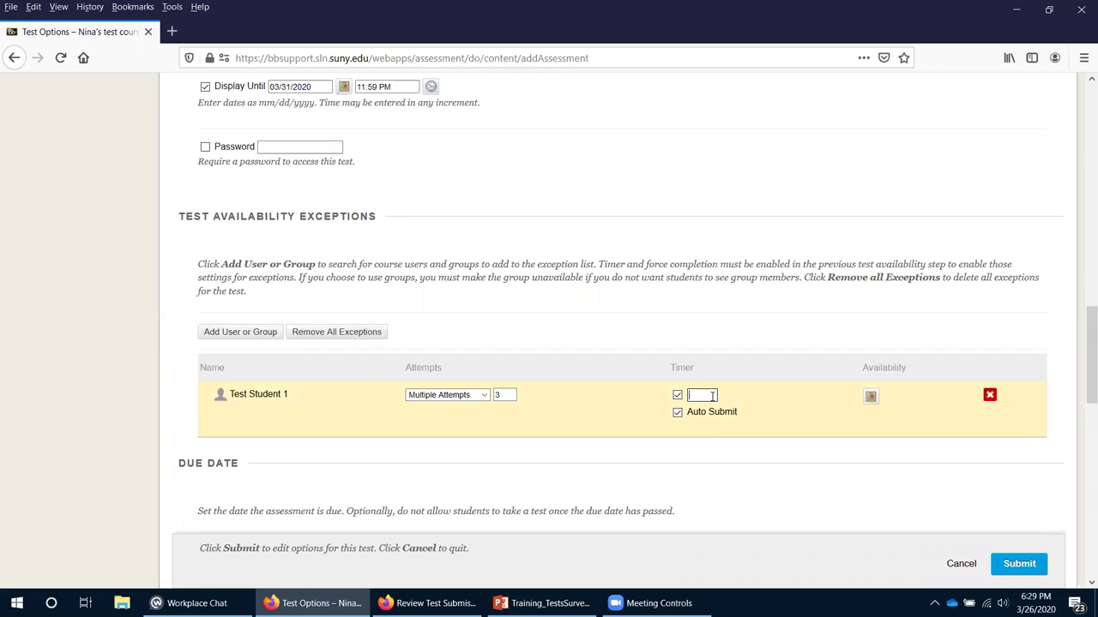
pyautogui.write('60')
# Set and save Test Student 1's availability exception as after 03/27/2020 08:00 AM and until 03/29/2020 11:59 PM.
pyautogui.click(870, 399)
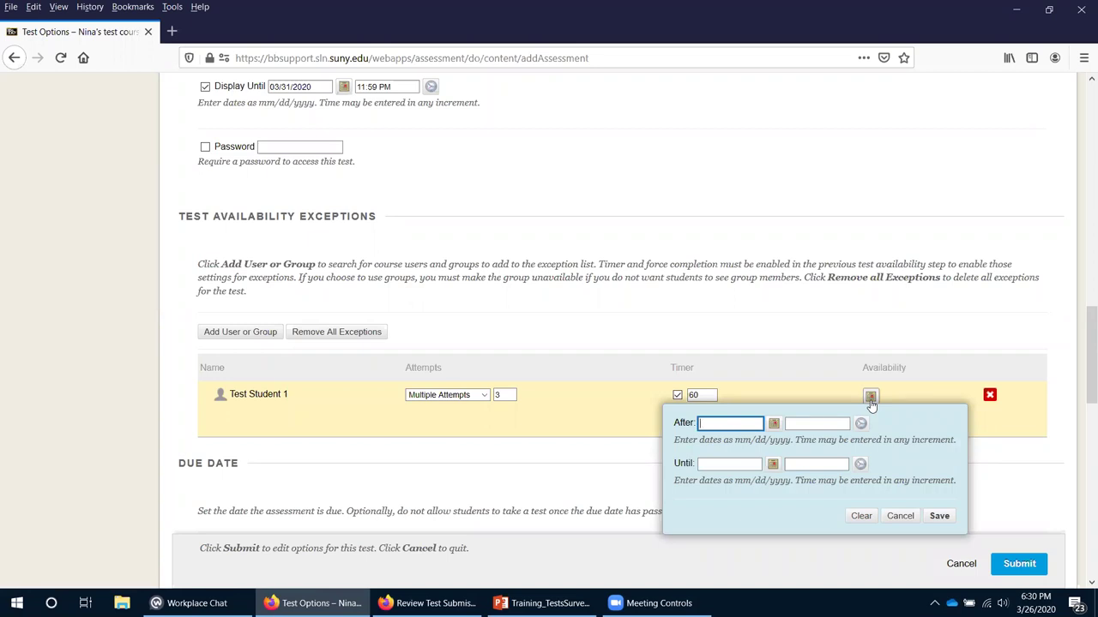
pyautogui.click(775, 424)
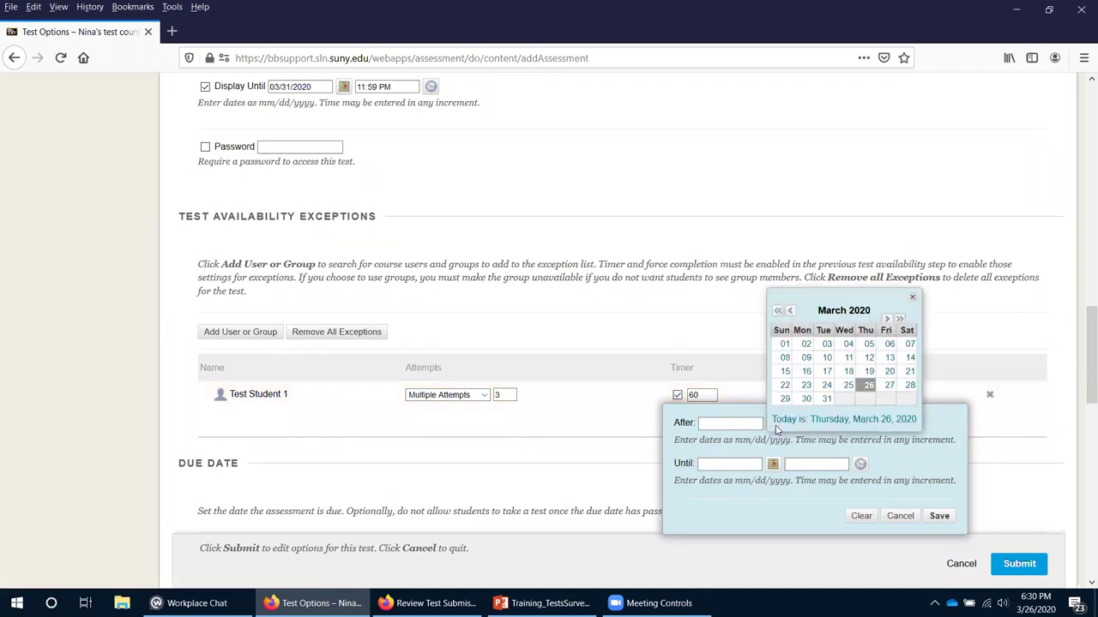
pyautogui.click(889, 386)
pyautogui.click(860, 423)
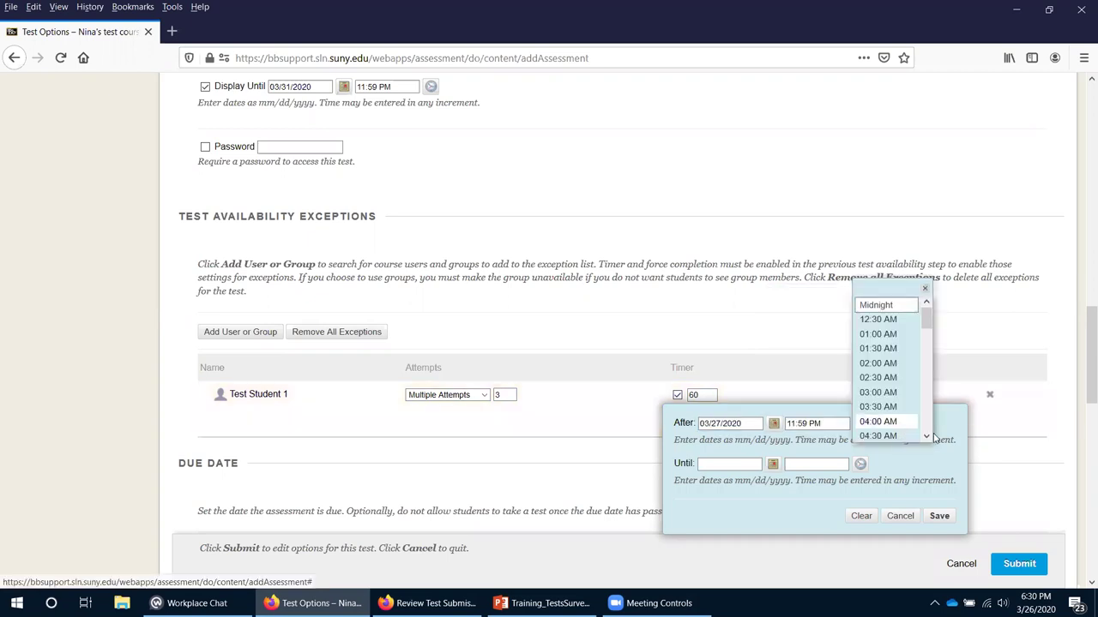
pyautogui.click(926, 438)
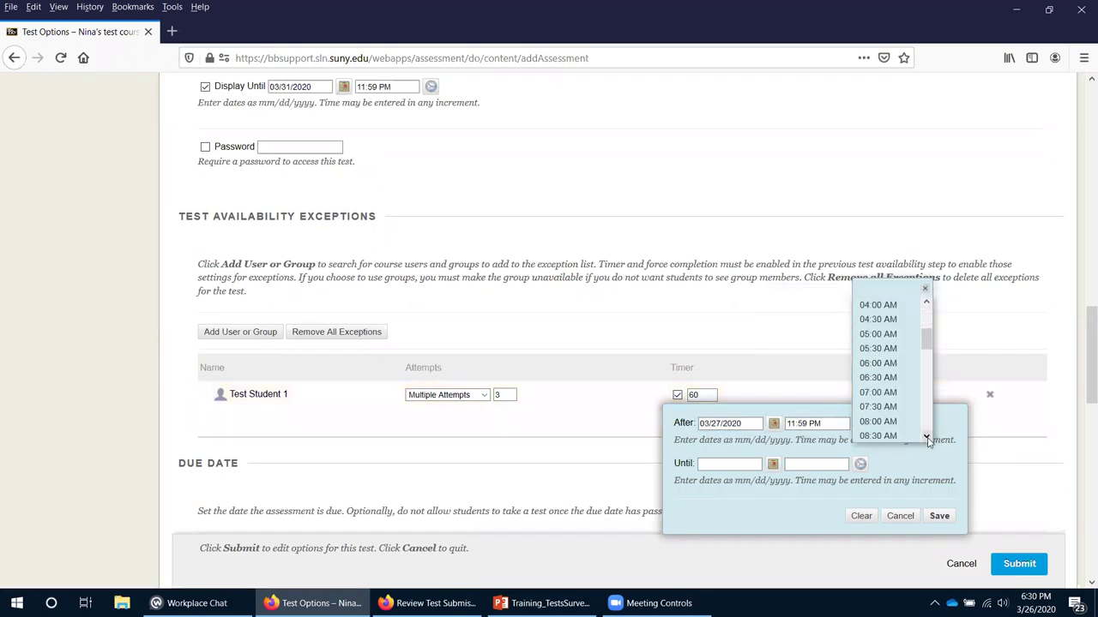
pyautogui.click(878, 421)
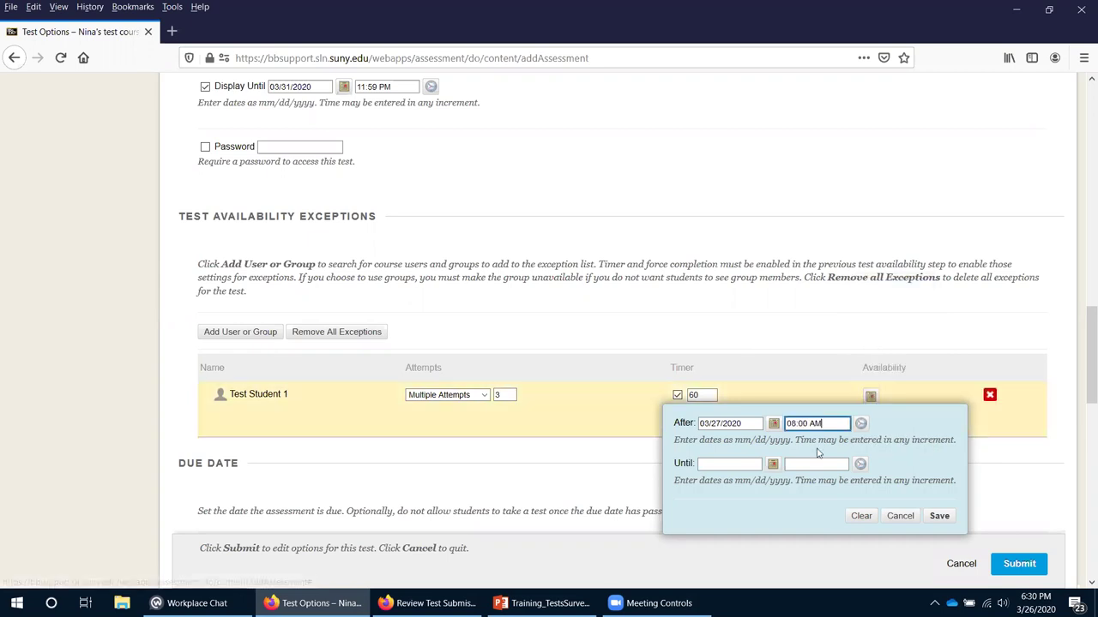
pyautogui.click(773, 464)
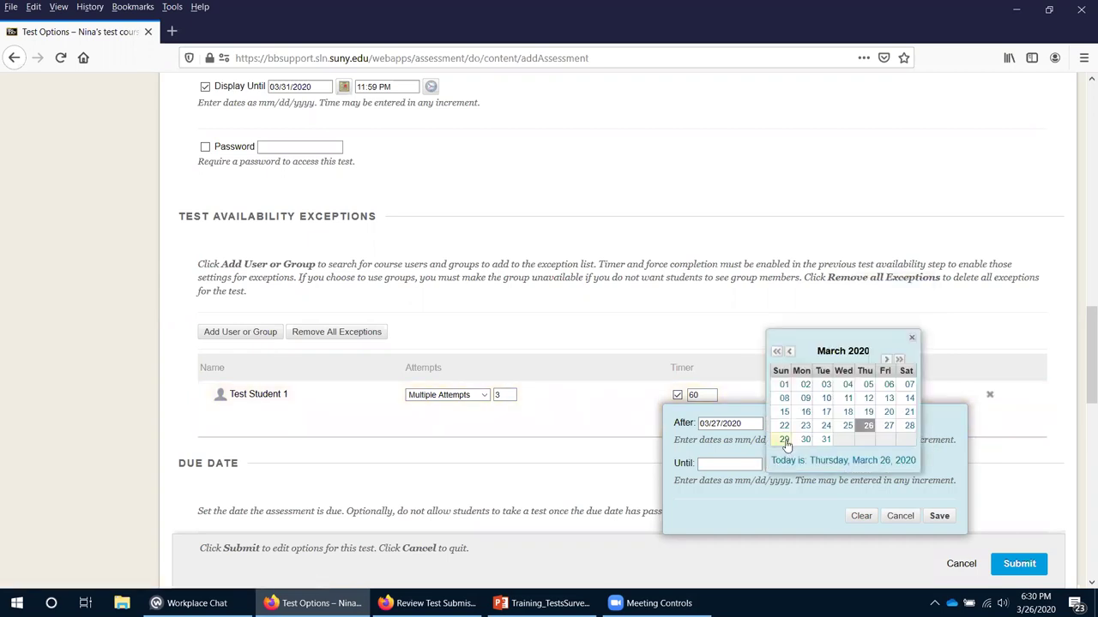
pyautogui.click(784, 440)
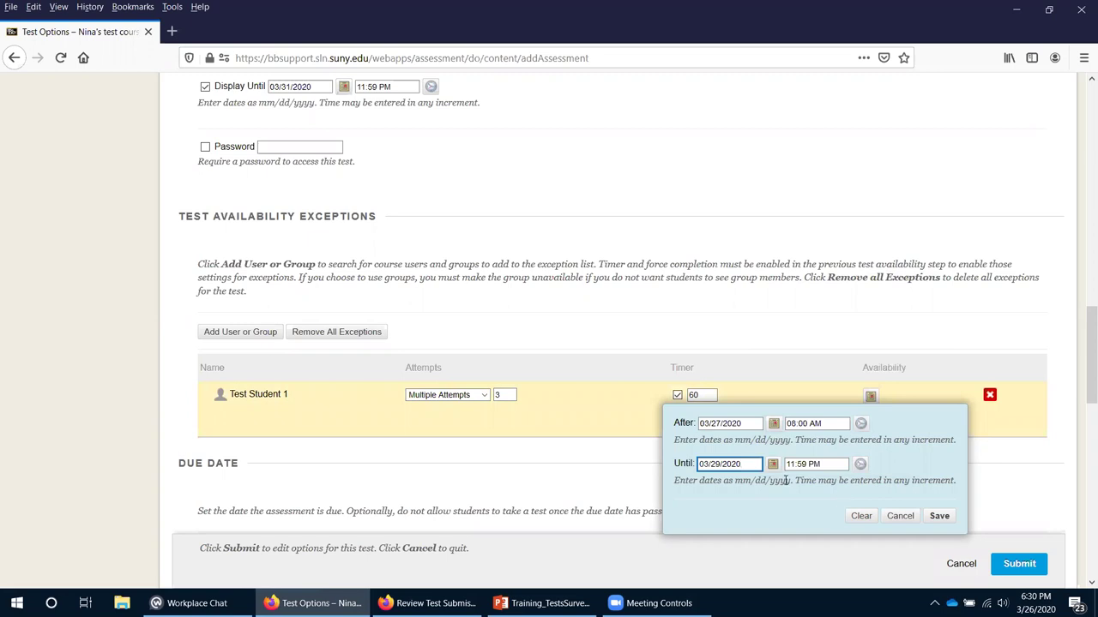
pyautogui.click(937, 517)
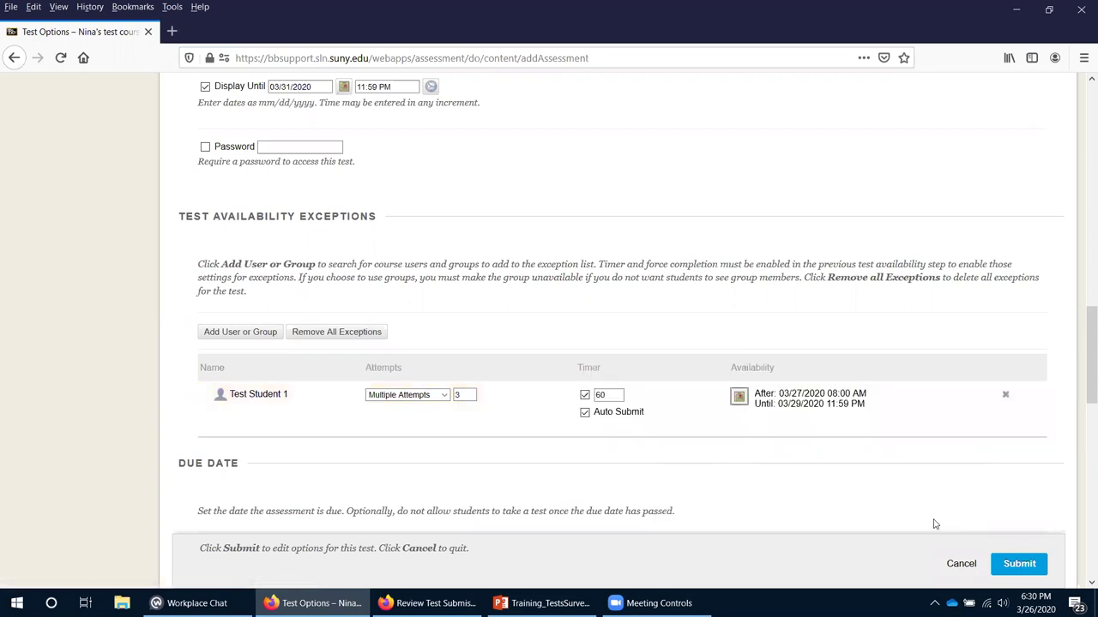
# Clear the After and Until availability dates from Test Student 1's exception and save the change.
pyautogui.click(739, 396)
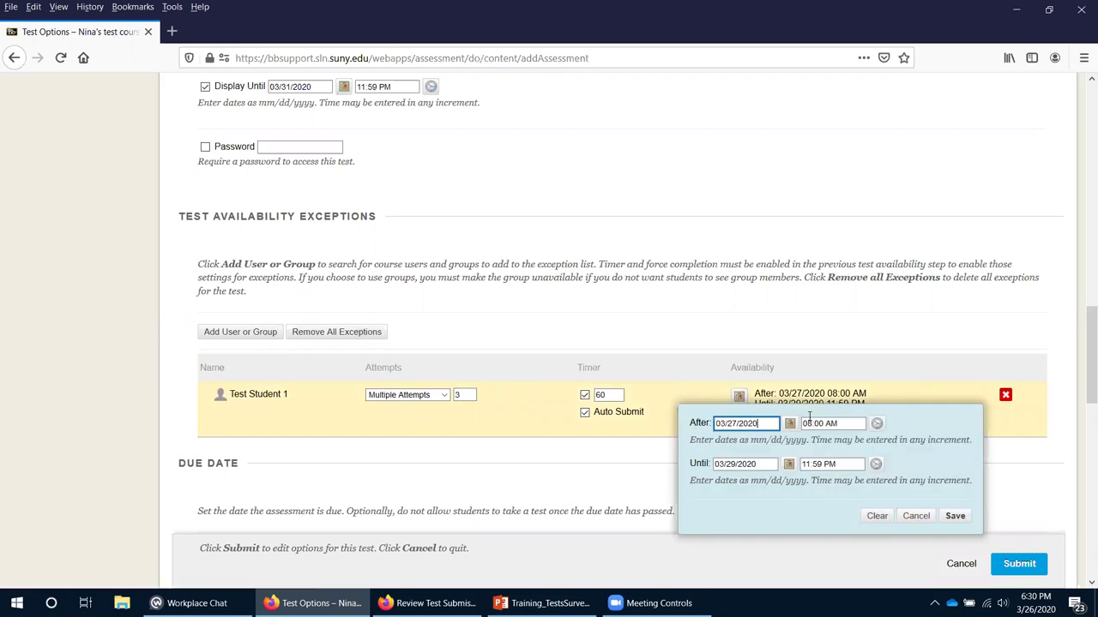
pyautogui.click(875, 517)
pyautogui.click(952, 519)
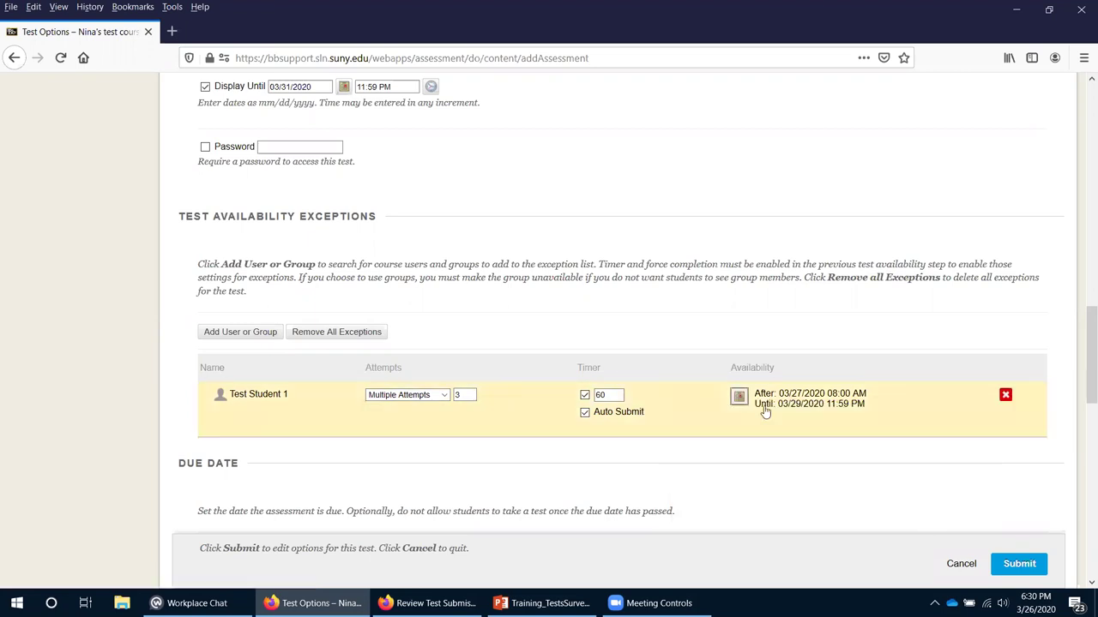
pyautogui.click(739, 398)
pyautogui.click(876, 516)
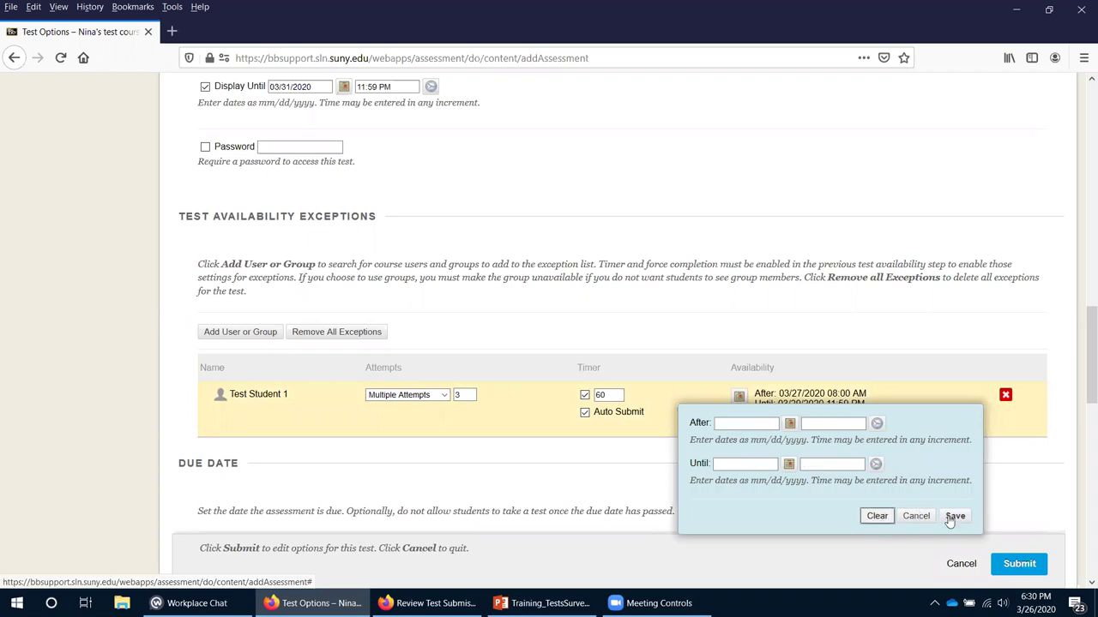
pyautogui.click(951, 517)
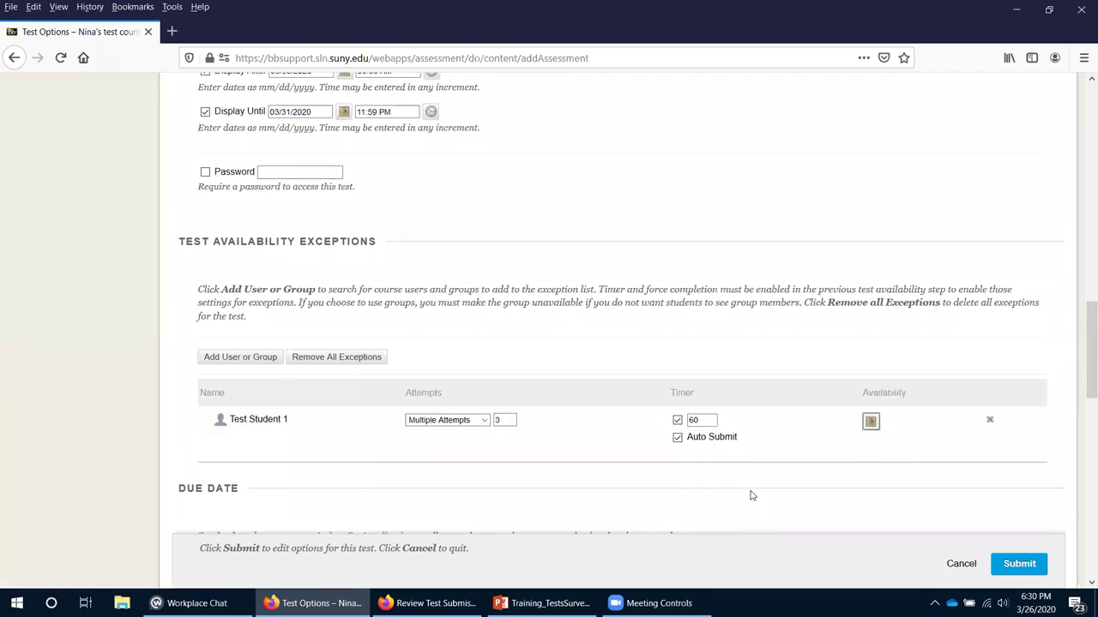
# Enable the due date as 03/31/2020 and do not allow students to start the test once it has passed.
pyautogui.scroll(5, 749, 492)
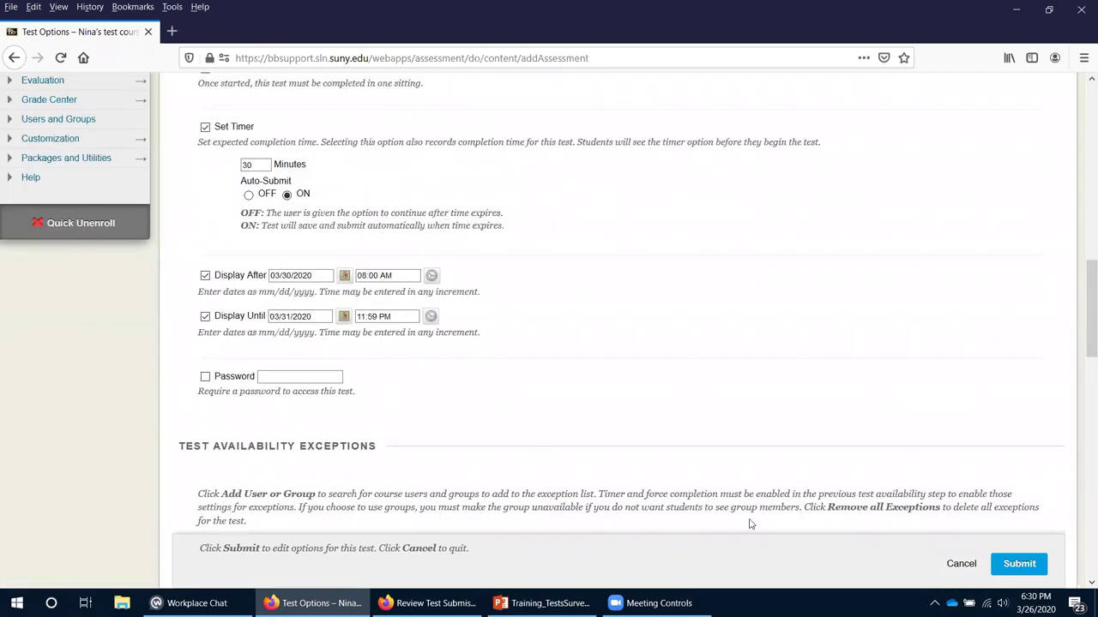
pyautogui.scroll(-8, 749, 521)
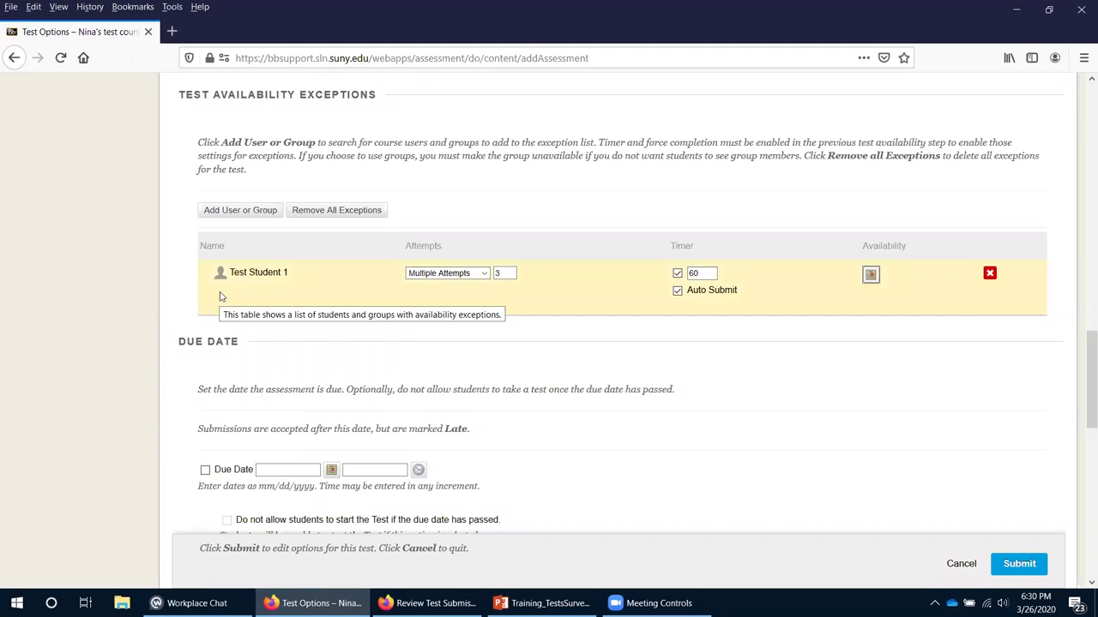
pyautogui.scroll(-4, 821, 440)
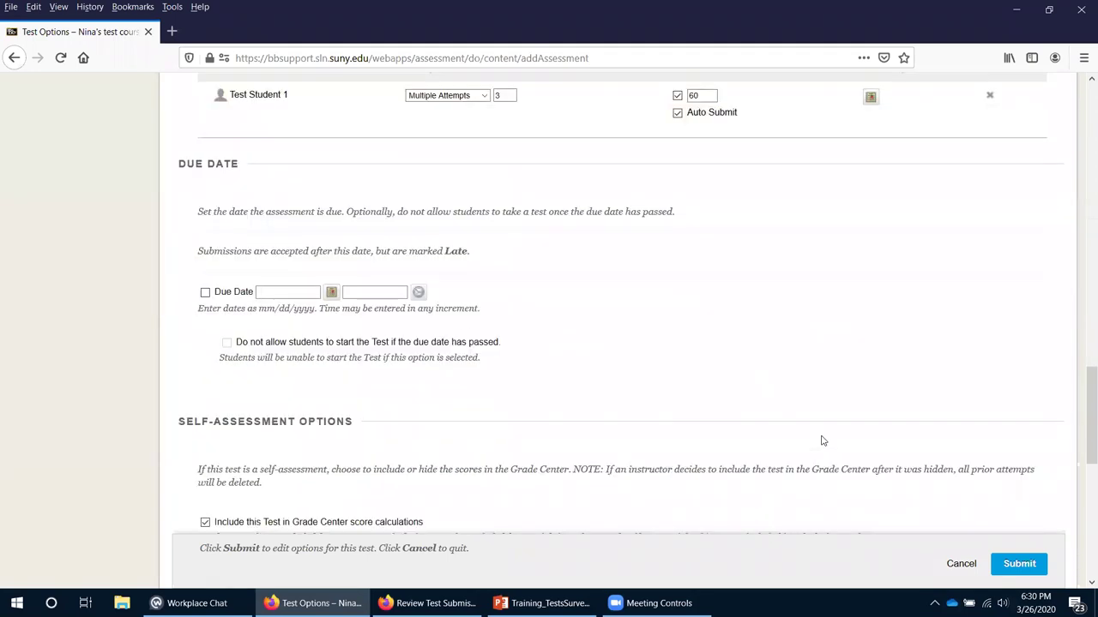
pyautogui.scroll(-1, 821, 441)
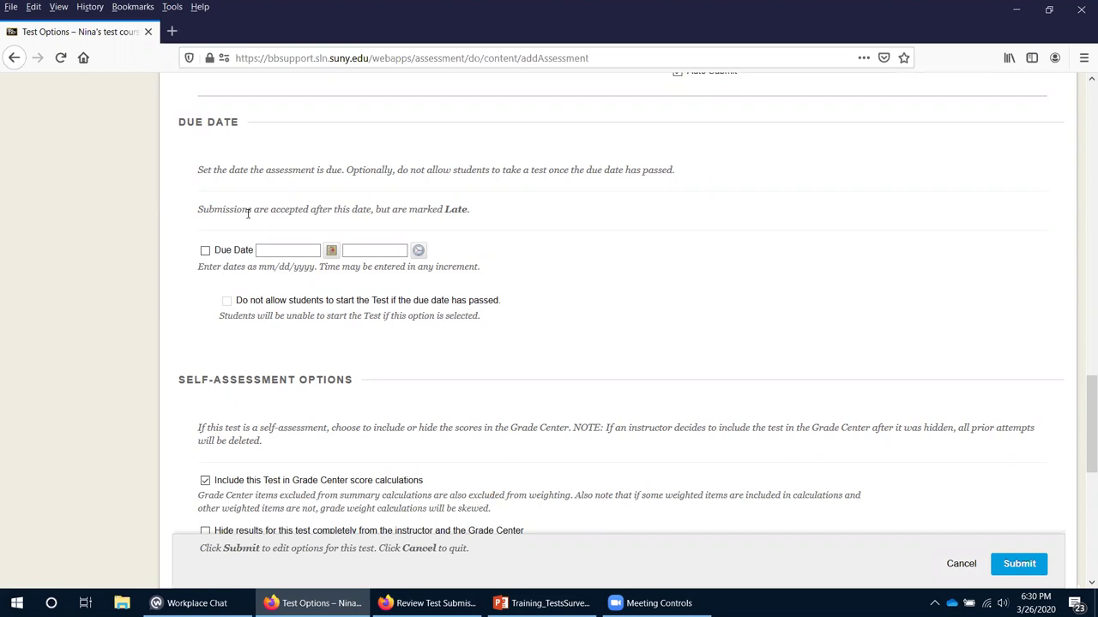
pyautogui.click(205, 250)
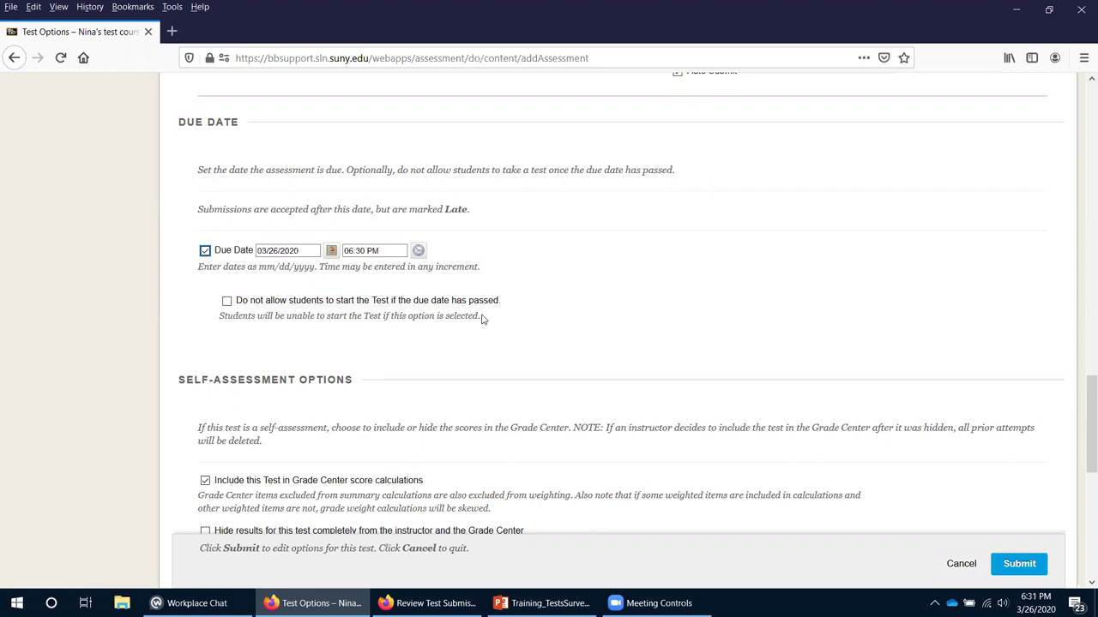
pyautogui.click(331, 251)
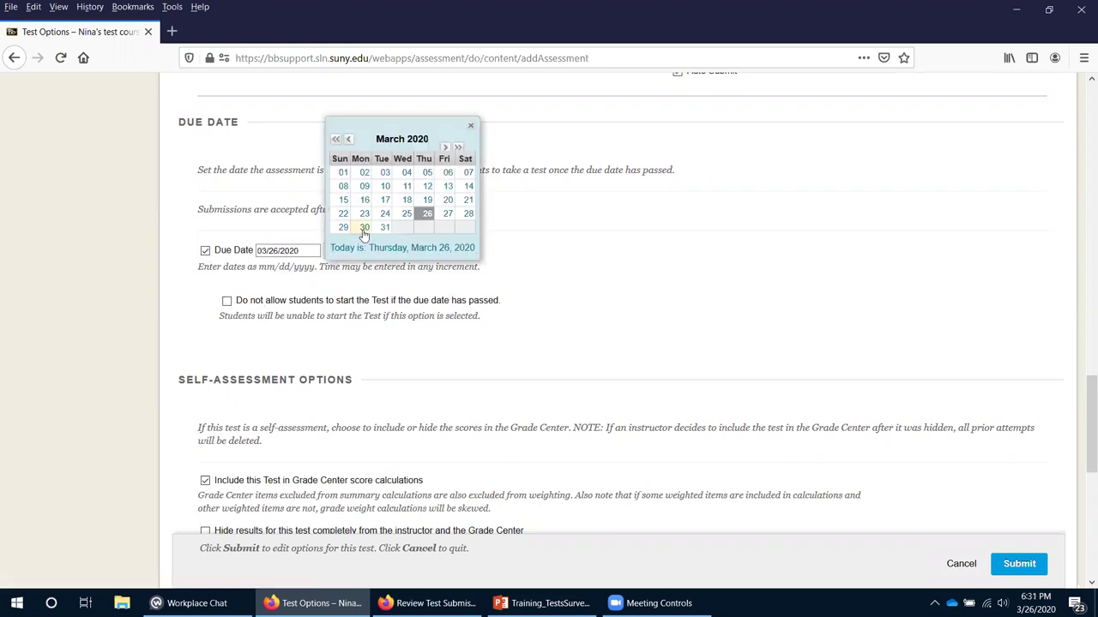
pyautogui.click(364, 227)
pyautogui.click(332, 251)
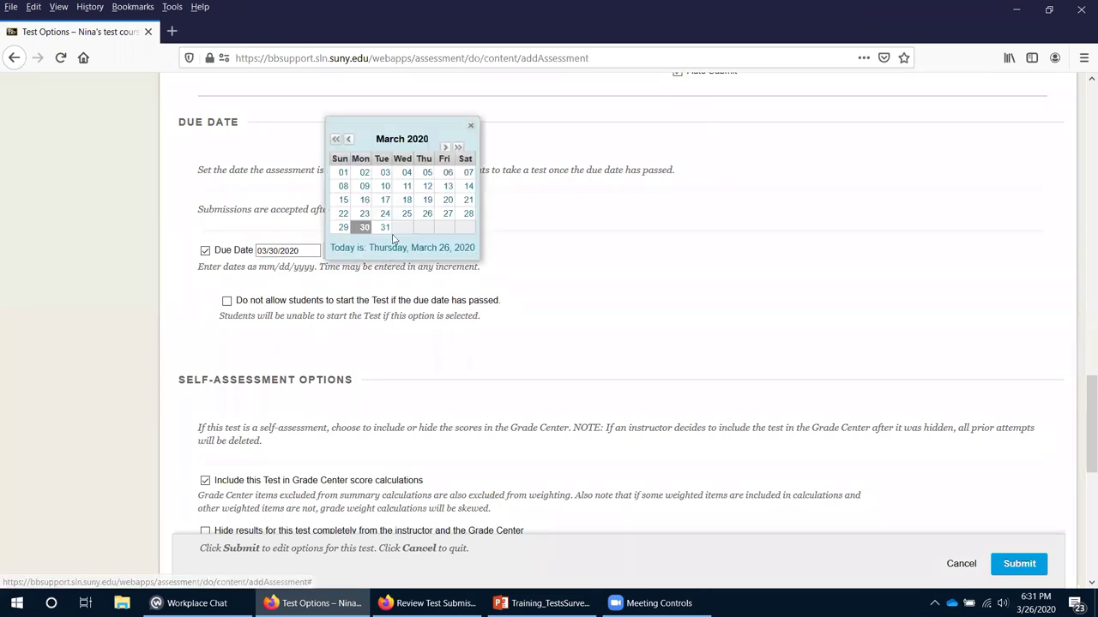
pyautogui.click(385, 228)
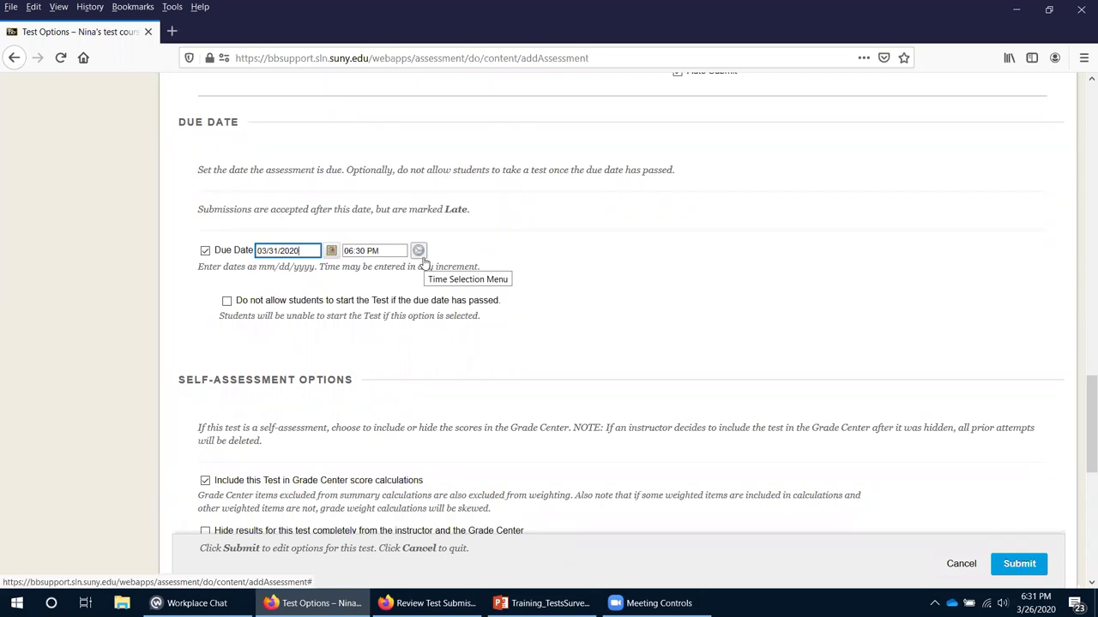
pyautogui.click(228, 310)
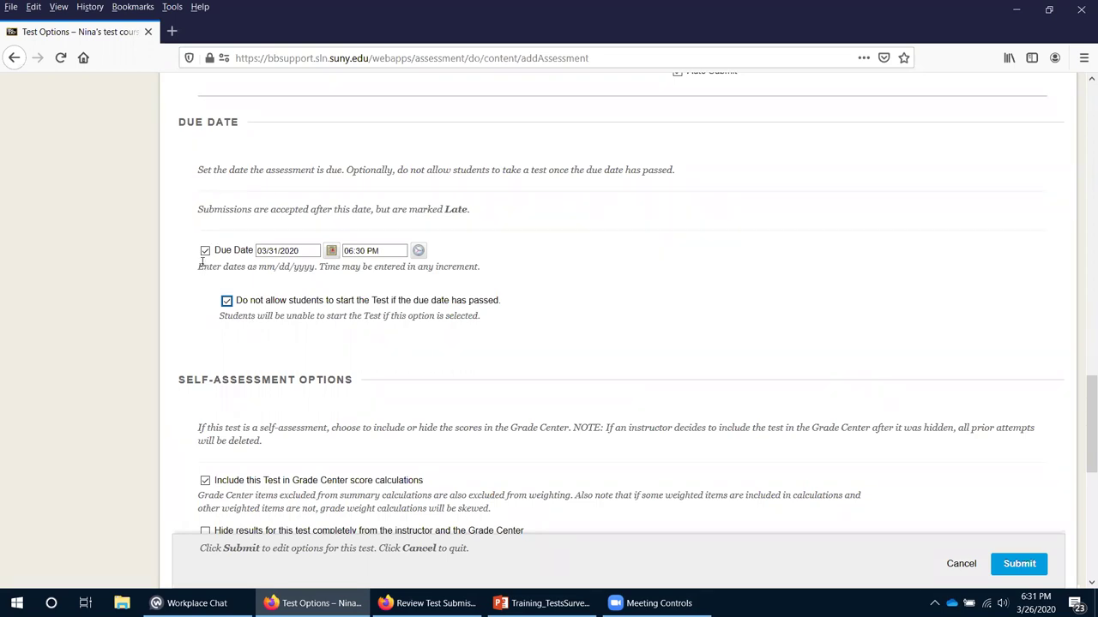
# Set the due date's time to End of Day (11:59 PM).
pyautogui.scroll(10, 752, 345)
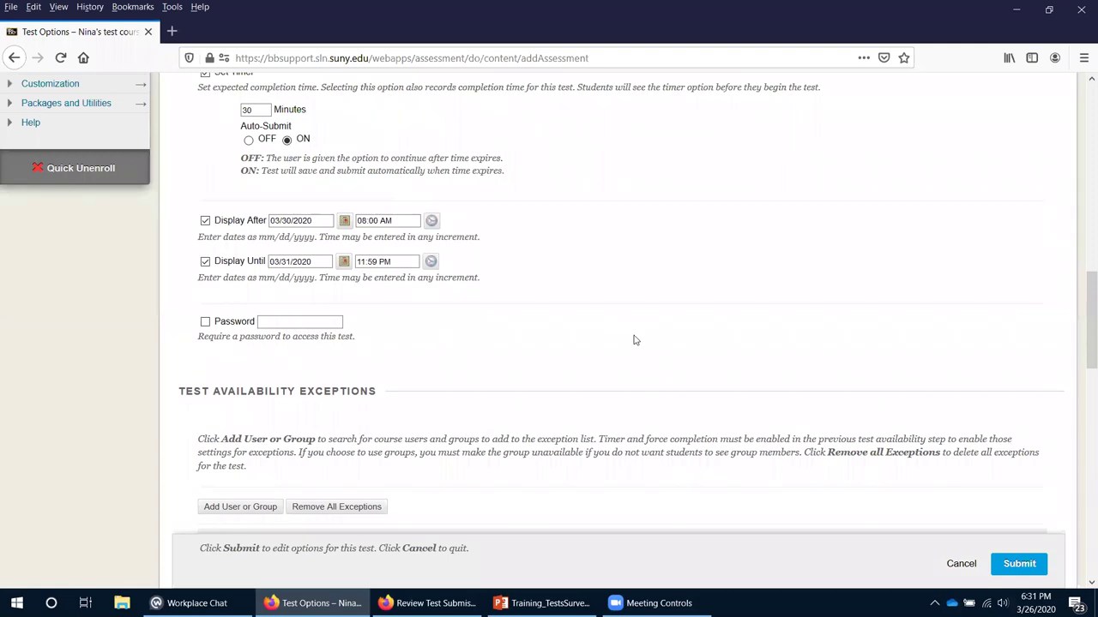
pyautogui.scroll(-5, 634, 341)
pyautogui.scroll(1, 632, 338)
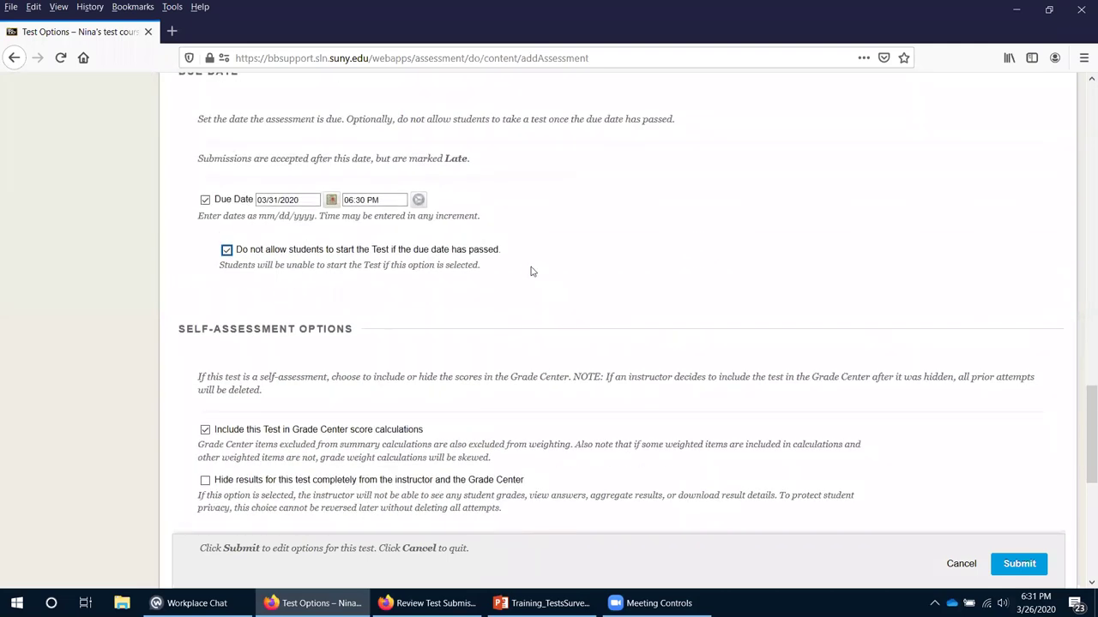
pyautogui.click(418, 201)
pyautogui.scroll(-12, 476, 171)
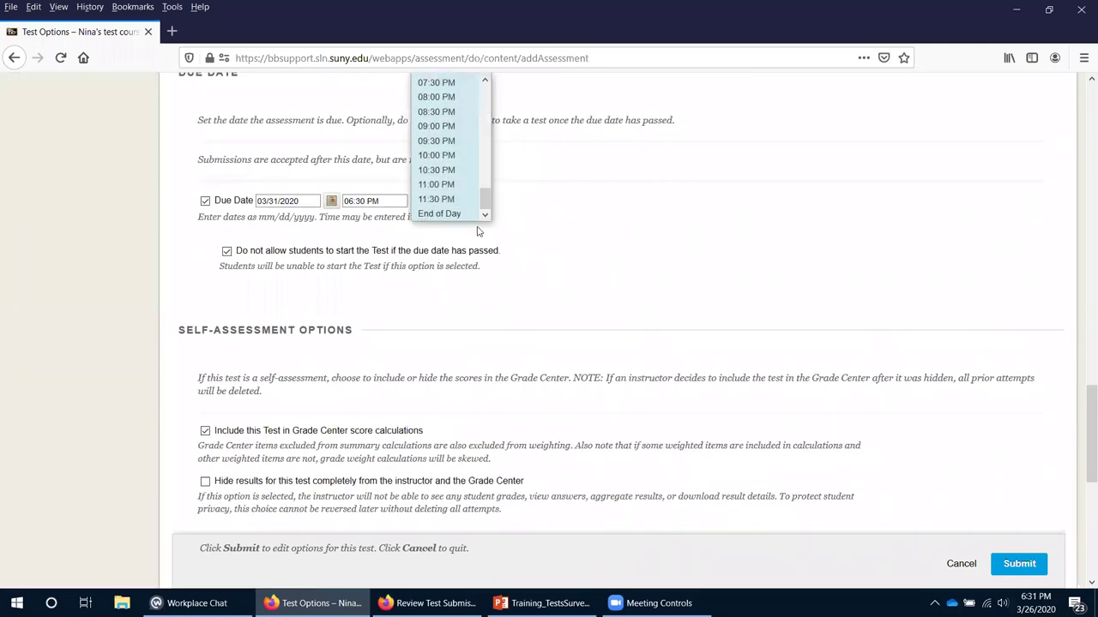
pyautogui.click(446, 214)
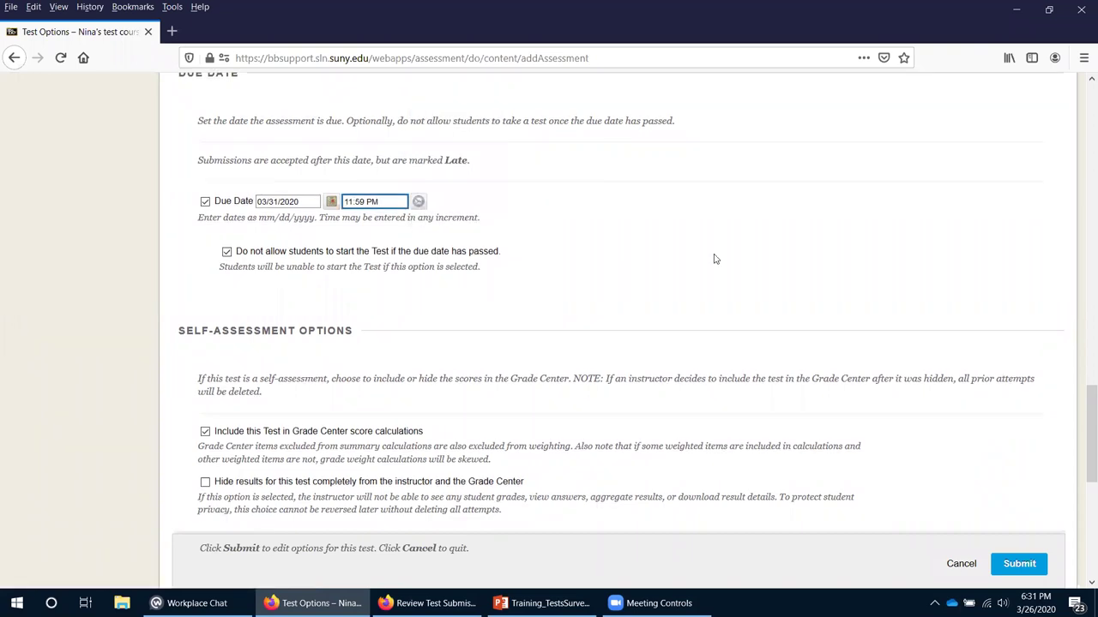
# Exclude the test from Grade Center score calculations, then include it again.
pyautogui.scroll(5, 714, 258)
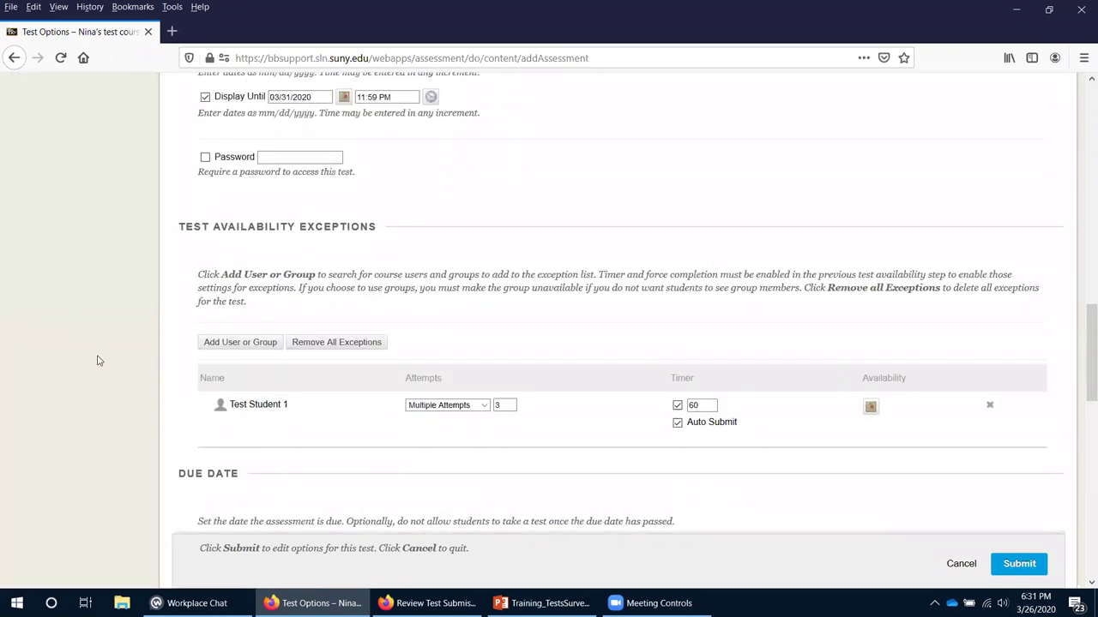
pyautogui.scroll(-6, 97, 361)
pyautogui.scroll(2, 97, 360)
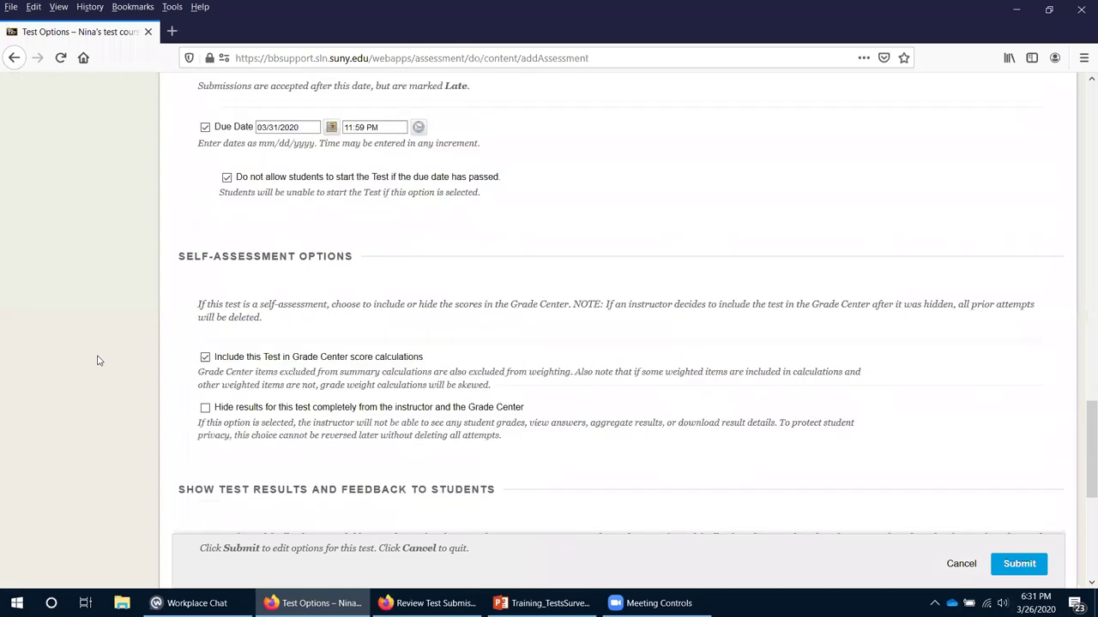
pyautogui.scroll(-3, 97, 360)
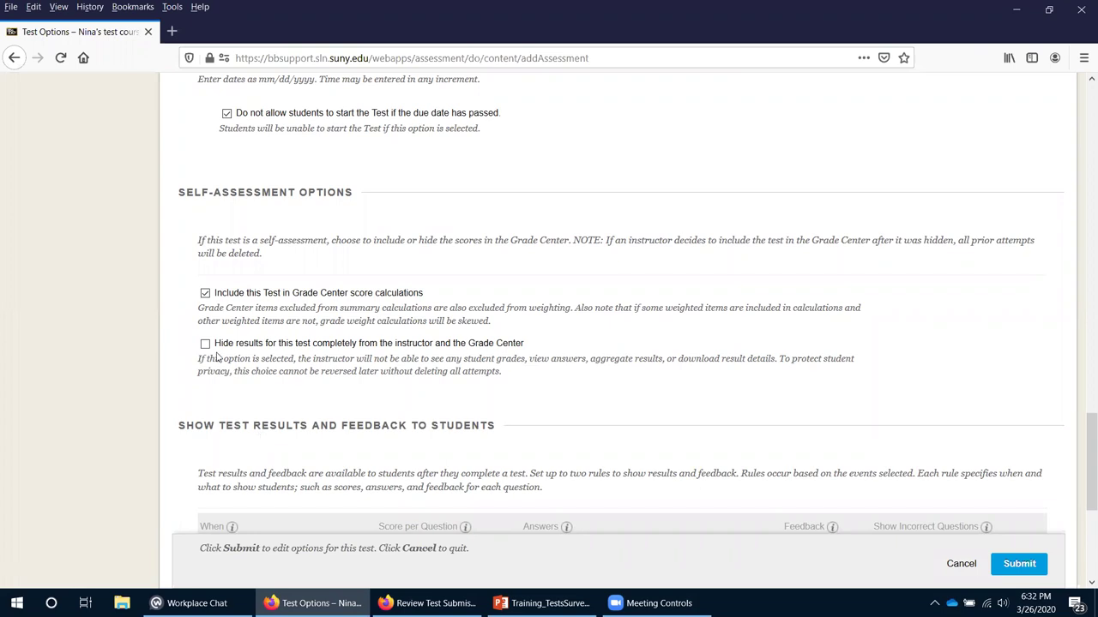
pyautogui.click(204, 293)
pyautogui.click(206, 295)
# Select After Submission as the timing of the first rule for showing test results and feedback.
pyautogui.scroll(-4, 154, 399)
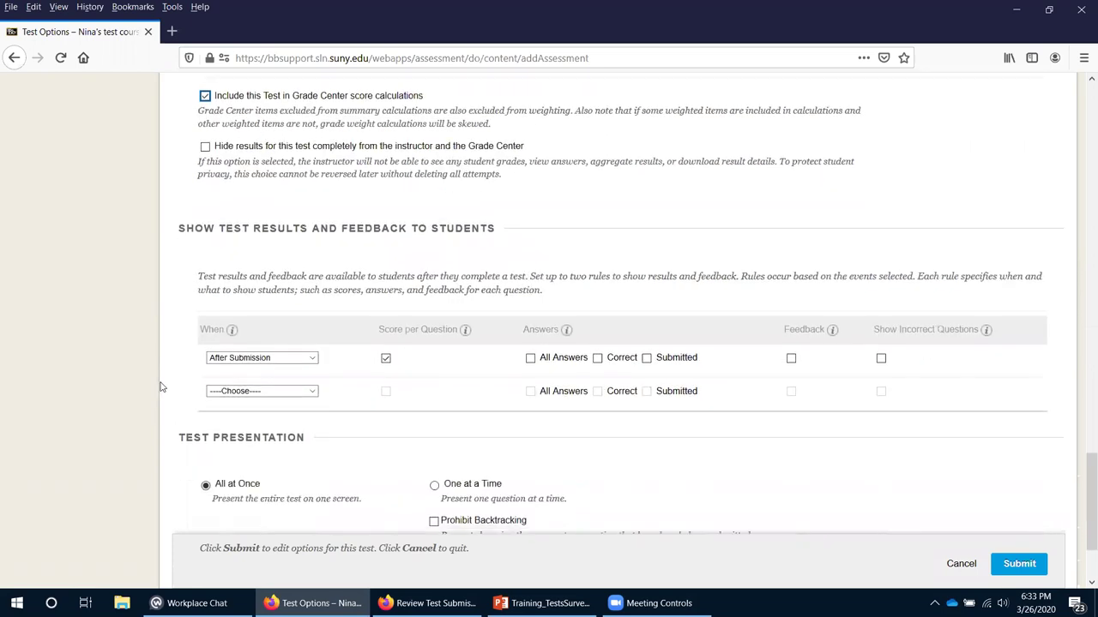
pyautogui.scroll(-1, 159, 387)
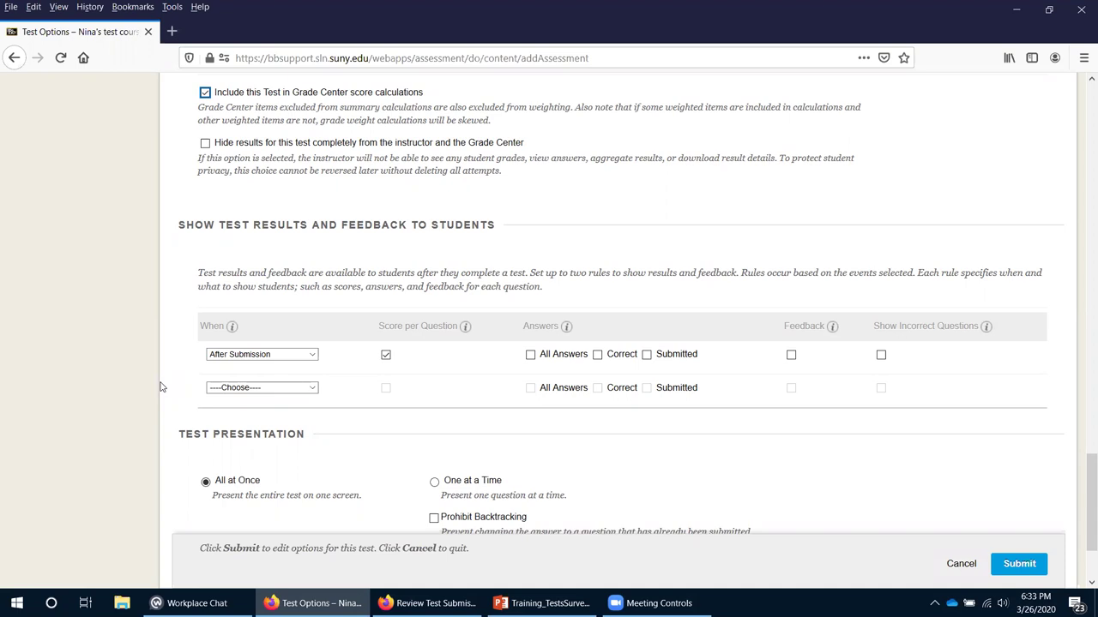
pyautogui.click(245, 358)
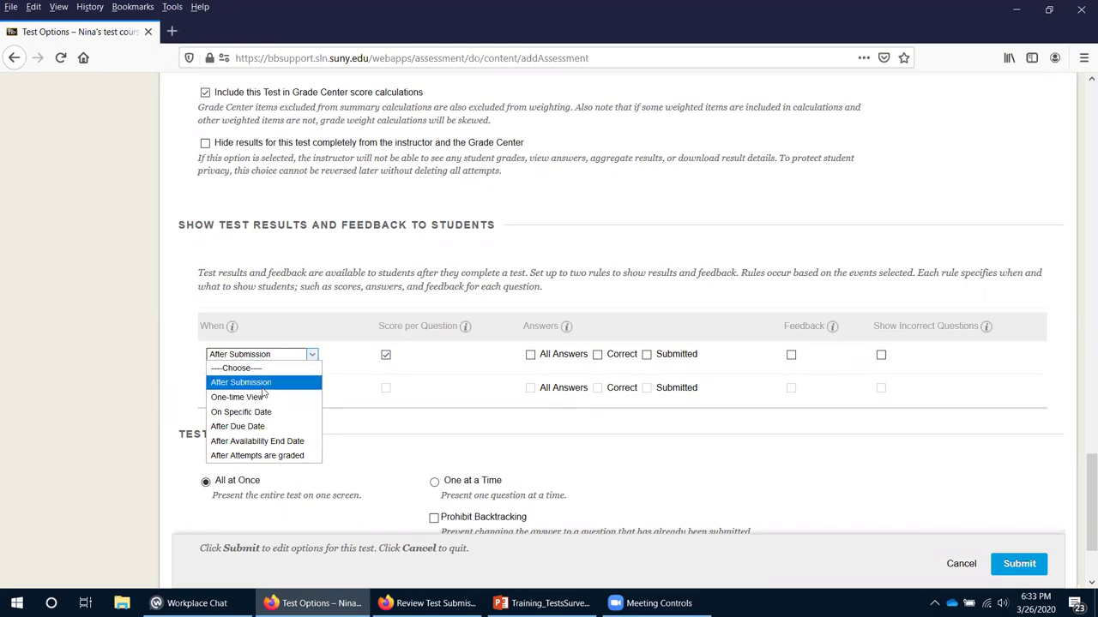
pyautogui.click(258, 382)
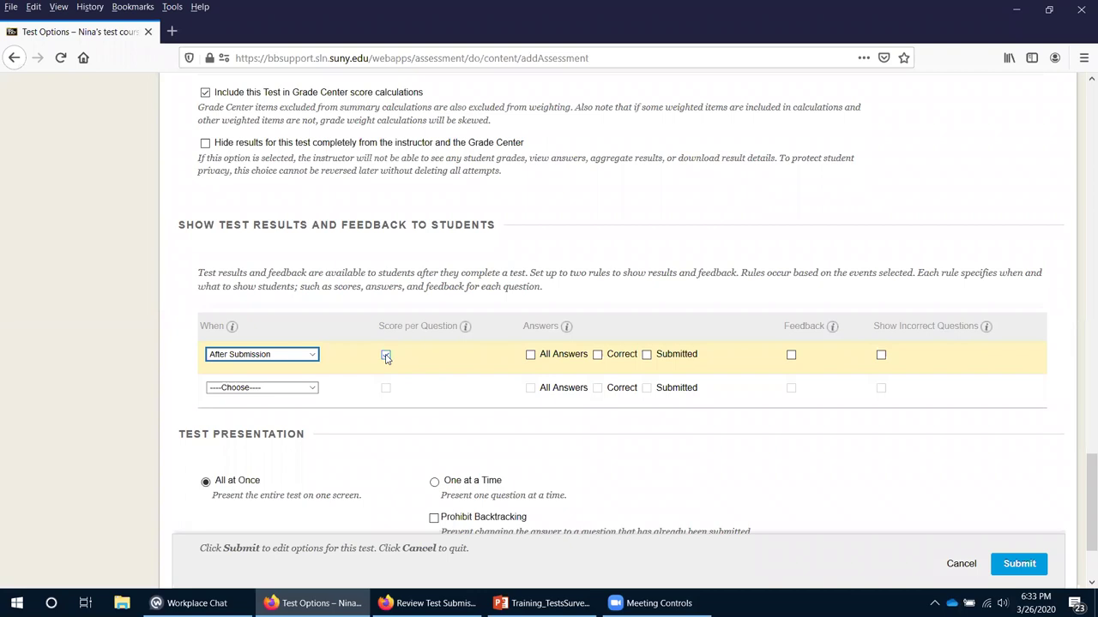
# Set the second results and feedback rule to On Specific Date, 04/01/2020 at noon (12:00 PM).
pyautogui.click(316, 388)
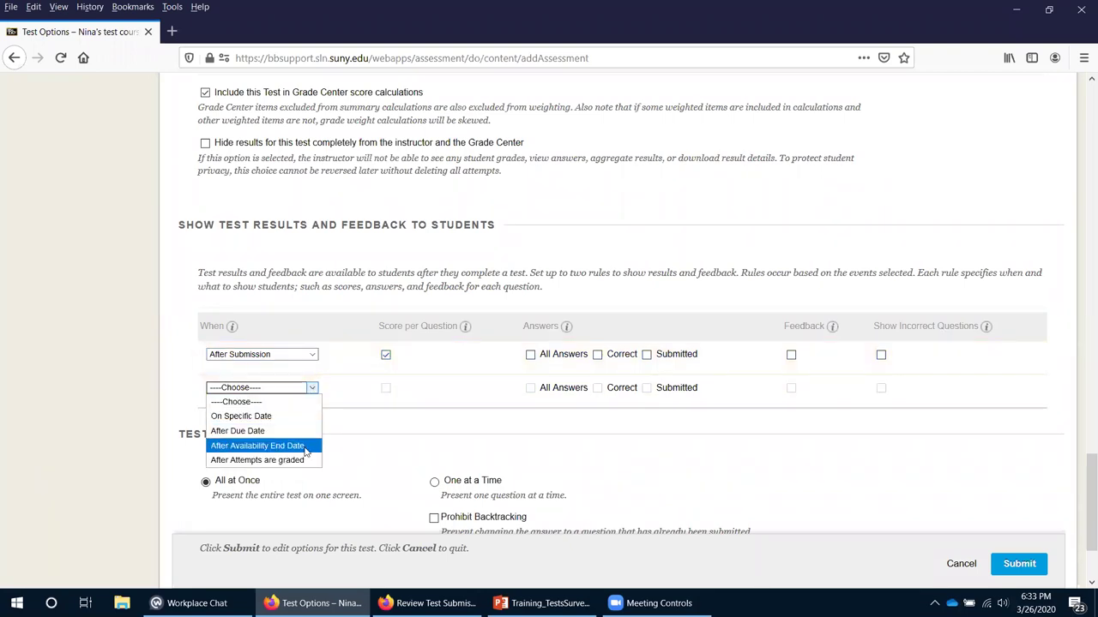
pyautogui.click(241, 416)
pyautogui.click(255, 403)
pyautogui.click(284, 403)
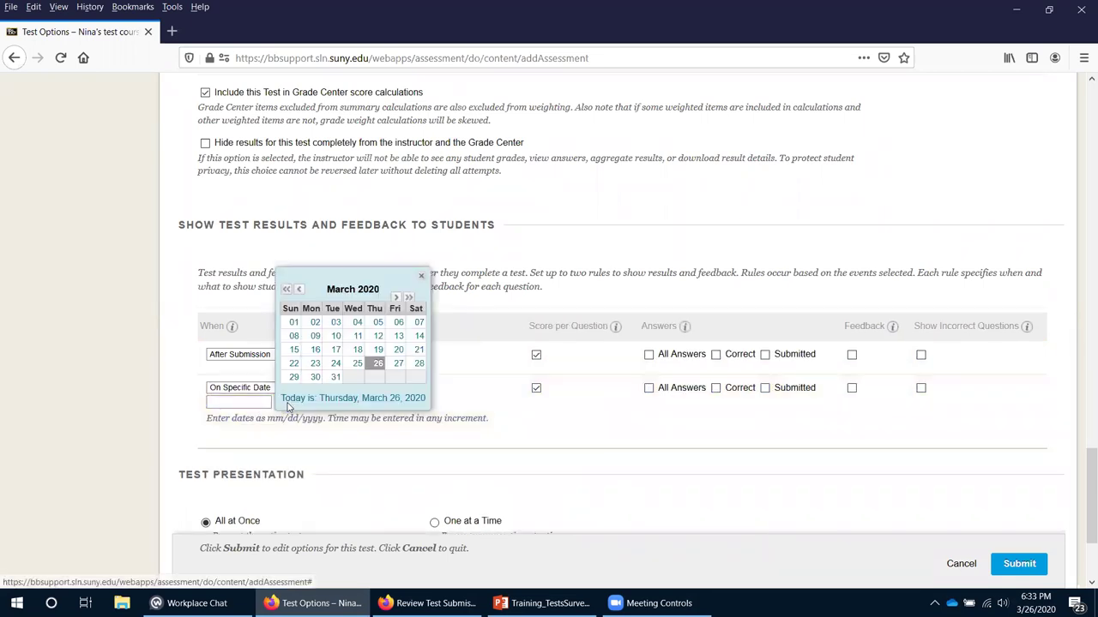
pyautogui.click(397, 297)
pyautogui.click(357, 323)
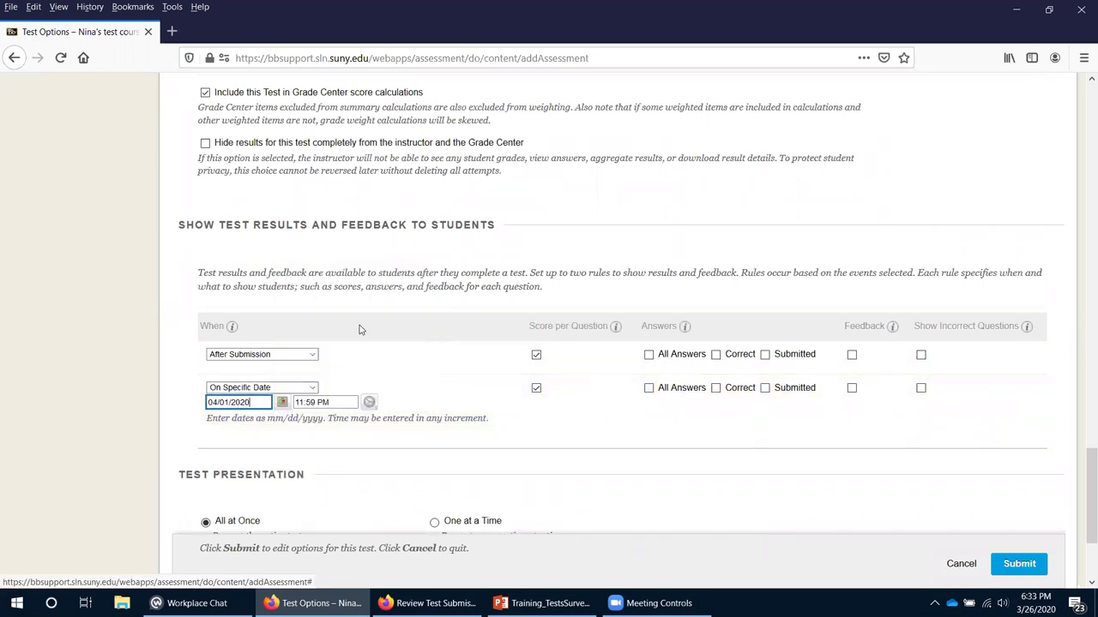
pyautogui.click(369, 402)
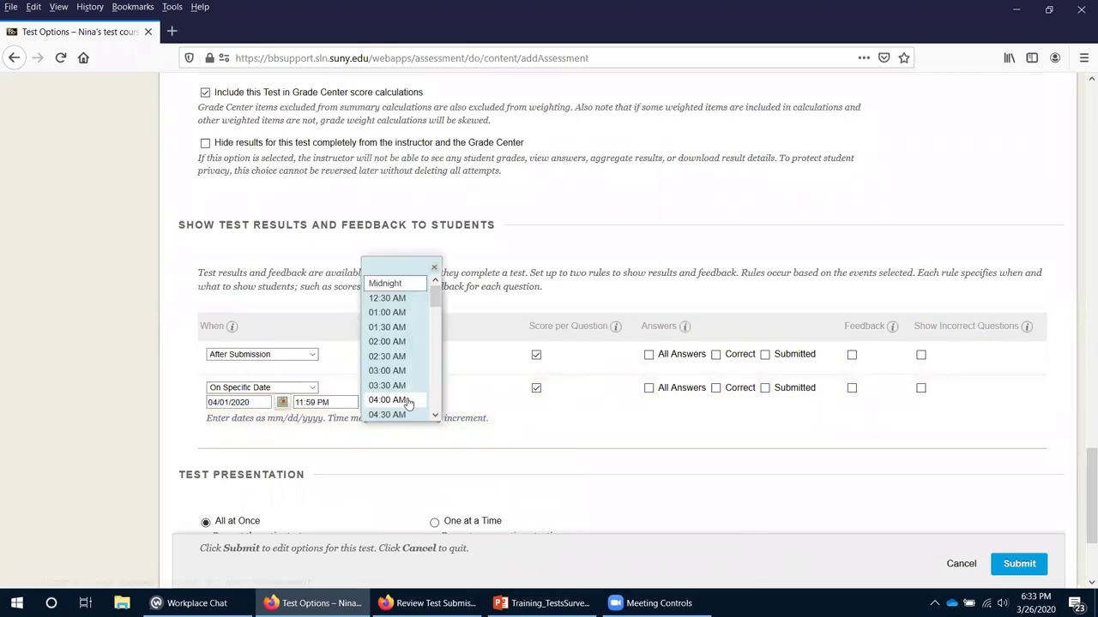
pyautogui.click(436, 416)
pyautogui.moveTo(436, 416); pyautogui.dragTo(436, 416)
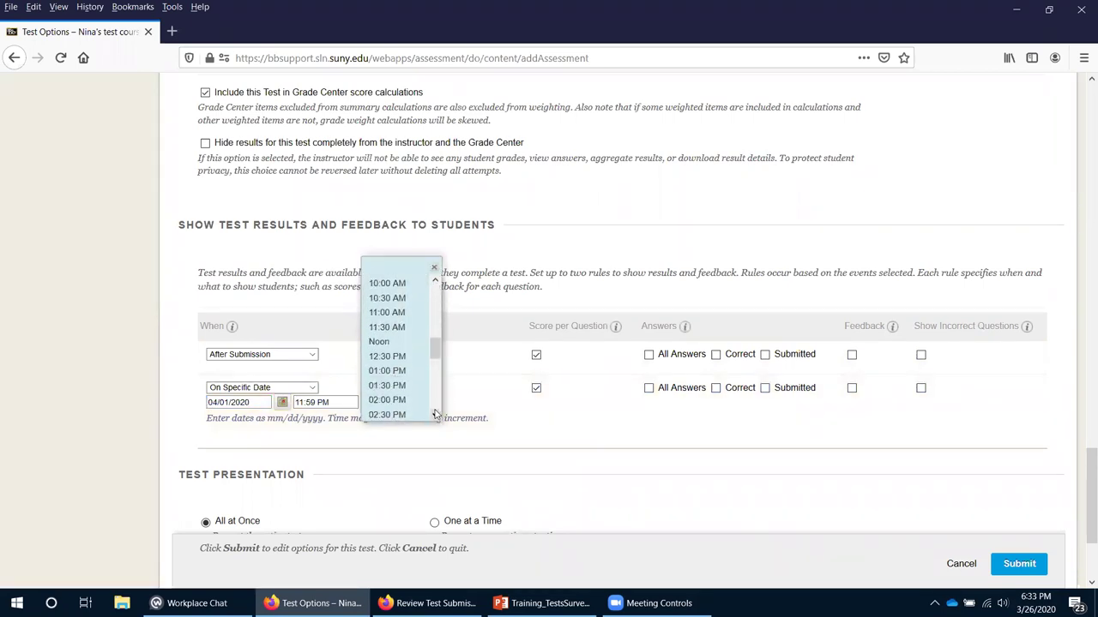
pyautogui.click(379, 342)
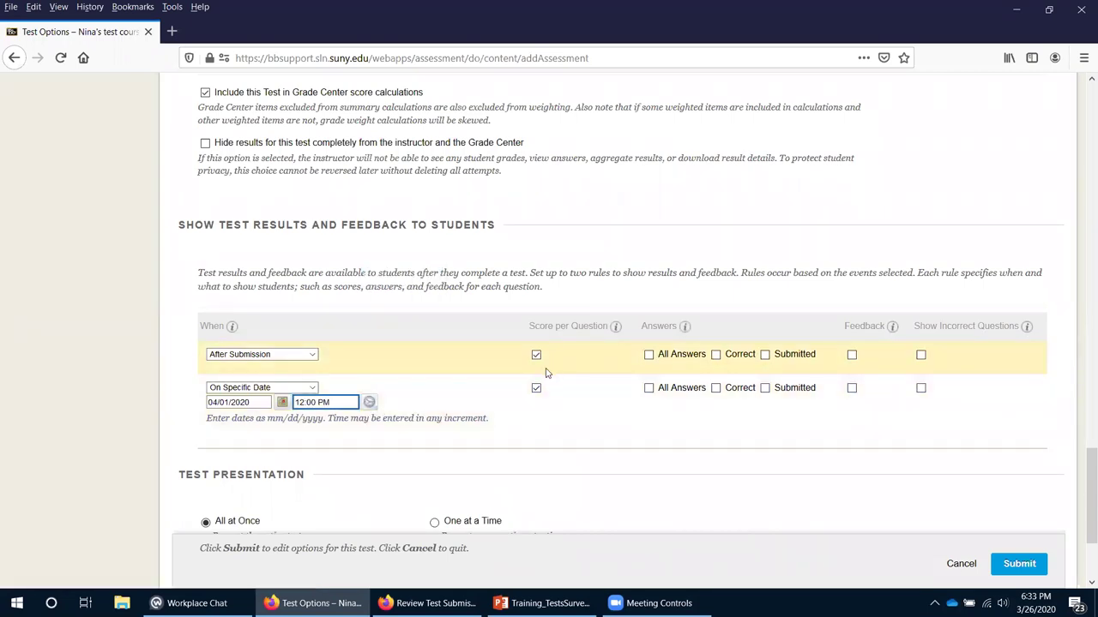
# Have the second results rule show all answers, submitted answers, feedback and incorrect questions.
pyautogui.click(716, 389)
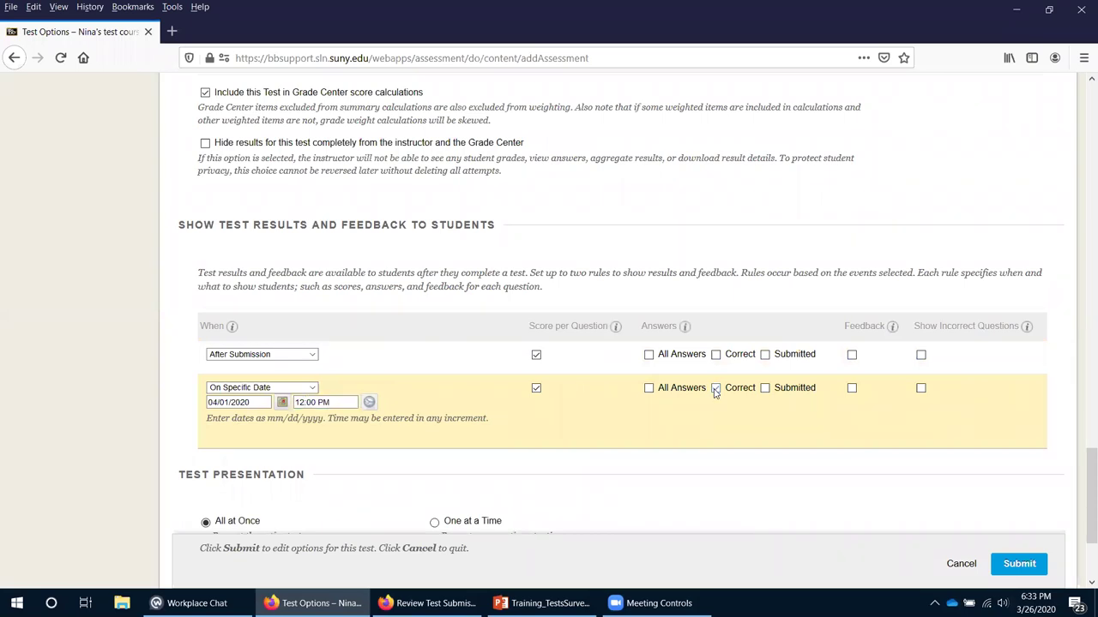
pyautogui.click(764, 388)
pyautogui.click(715, 388)
pyautogui.click(649, 388)
pyautogui.click(851, 388)
pyautogui.click(922, 390)
pyautogui.click(922, 391)
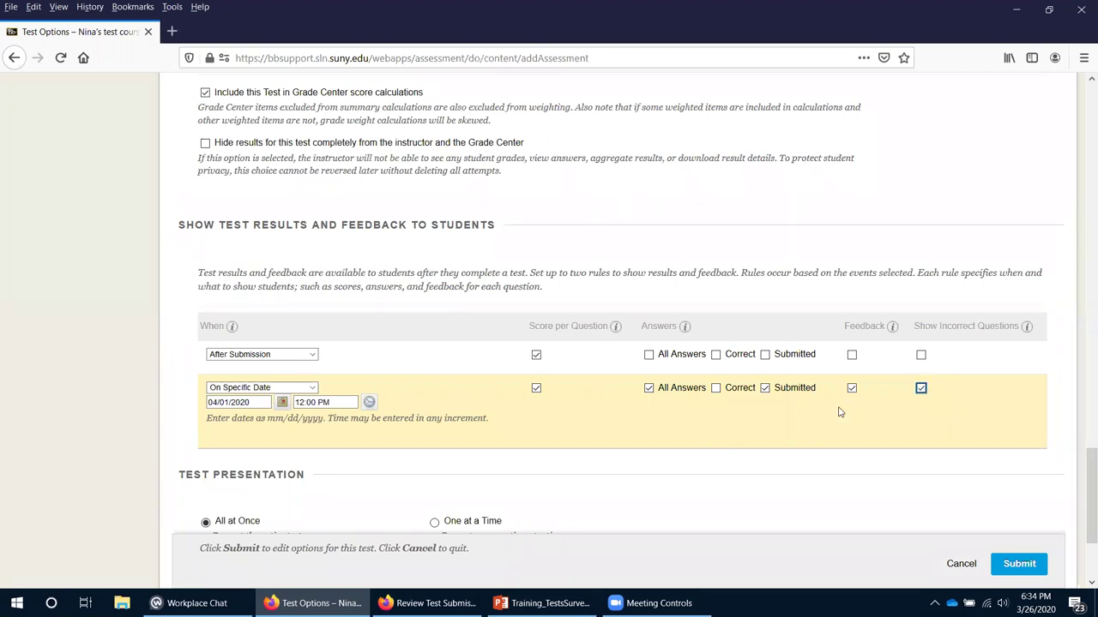
# Turn off All Answers in the second results rule and reset the rule's timing to ----Choose----.
pyautogui.click(716, 390)
pyautogui.click(650, 388)
pyautogui.click(716, 389)
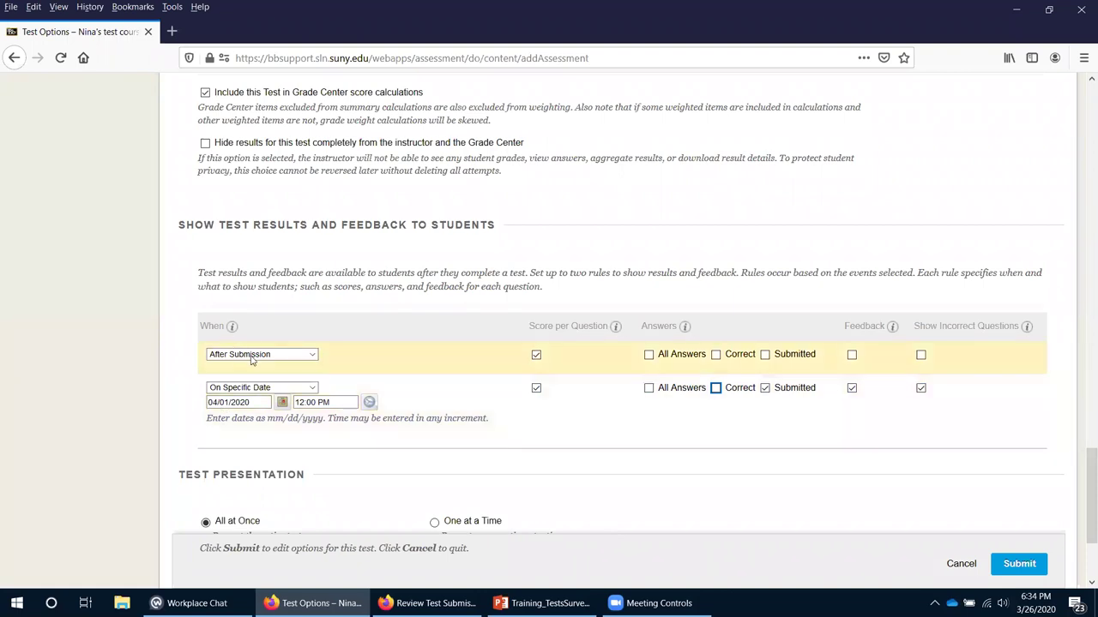
pyautogui.click(313, 387)
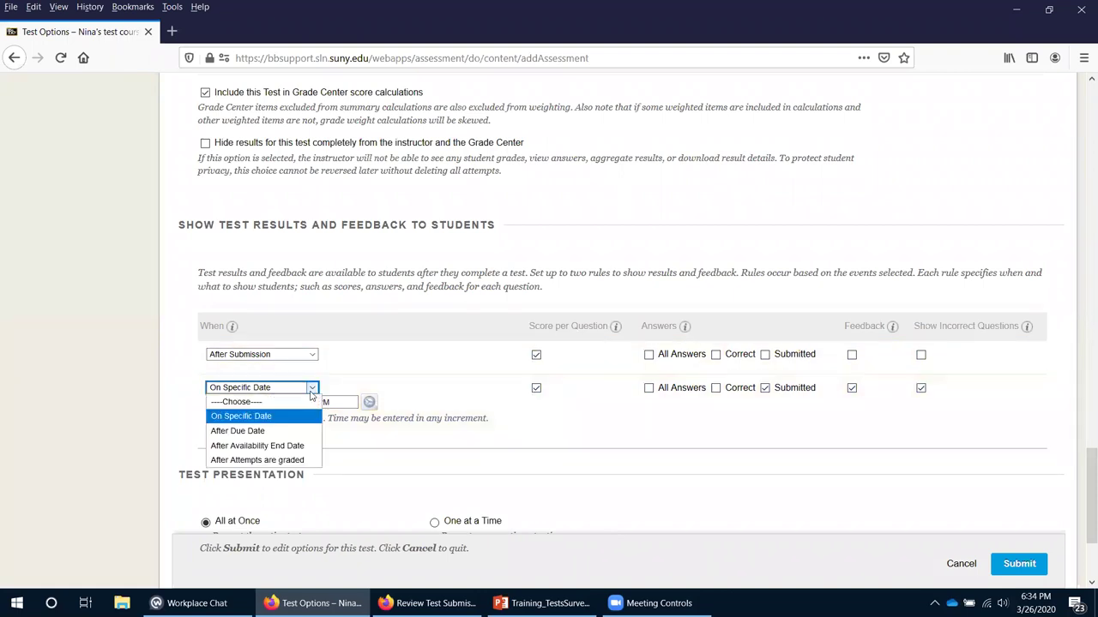
pyautogui.click(309, 400)
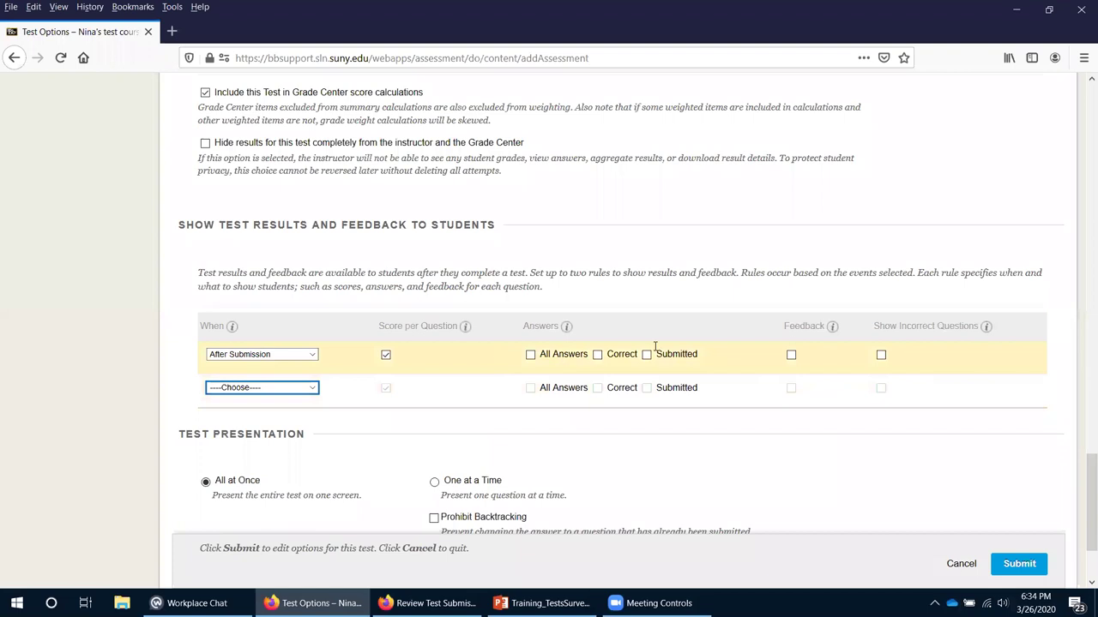
# Turn off Score per Question in the After Submission results and feedback rule.
pyautogui.click(386, 356)
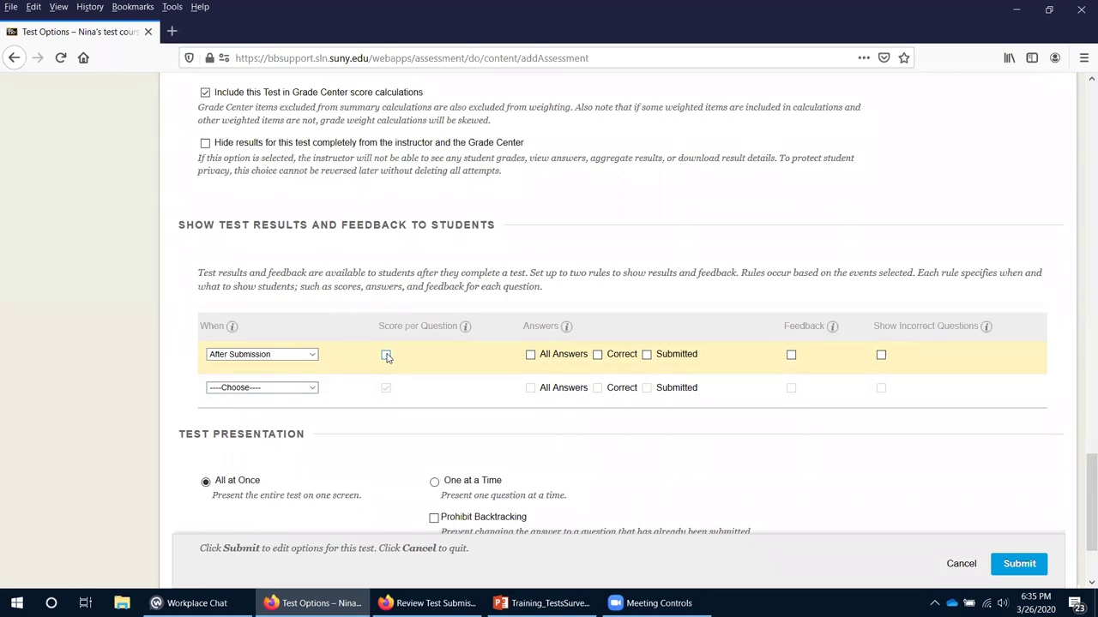
# Set the presentation options for one question at a time, prohibited backtracking and randomized questions, and submit the Exam 5 options.
pyautogui.scroll(-3, 108, 417)
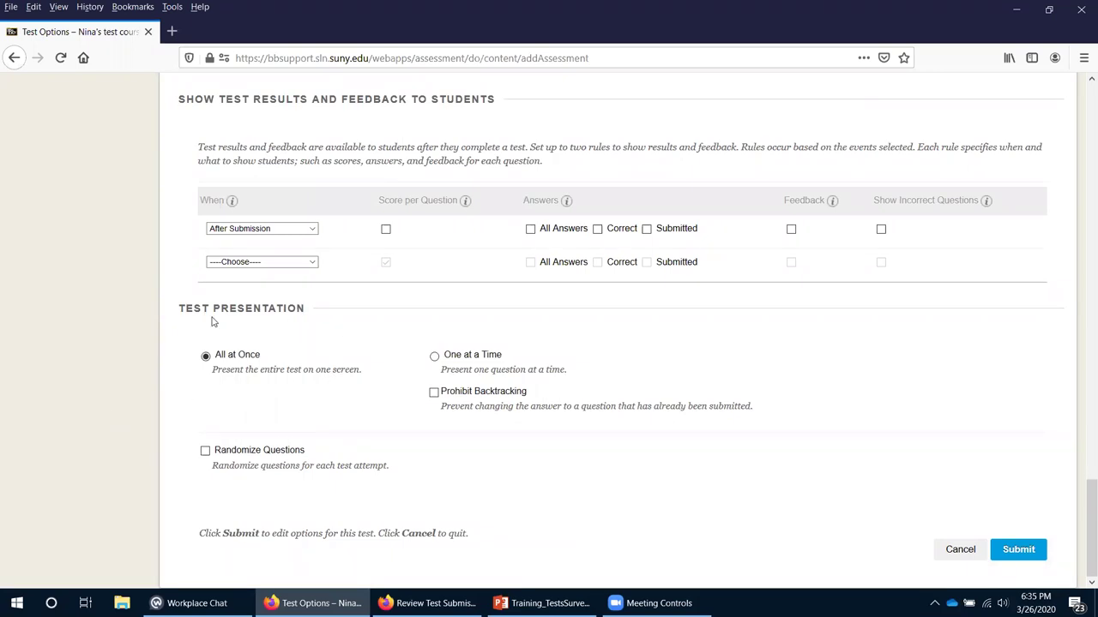
pyautogui.click(434, 357)
pyautogui.click(434, 357)
pyautogui.click(433, 393)
pyautogui.click(205, 452)
pyautogui.moveTo(1083, 532); pyautogui.dragTo(1054, 127)
pyautogui.click(1023, 570)
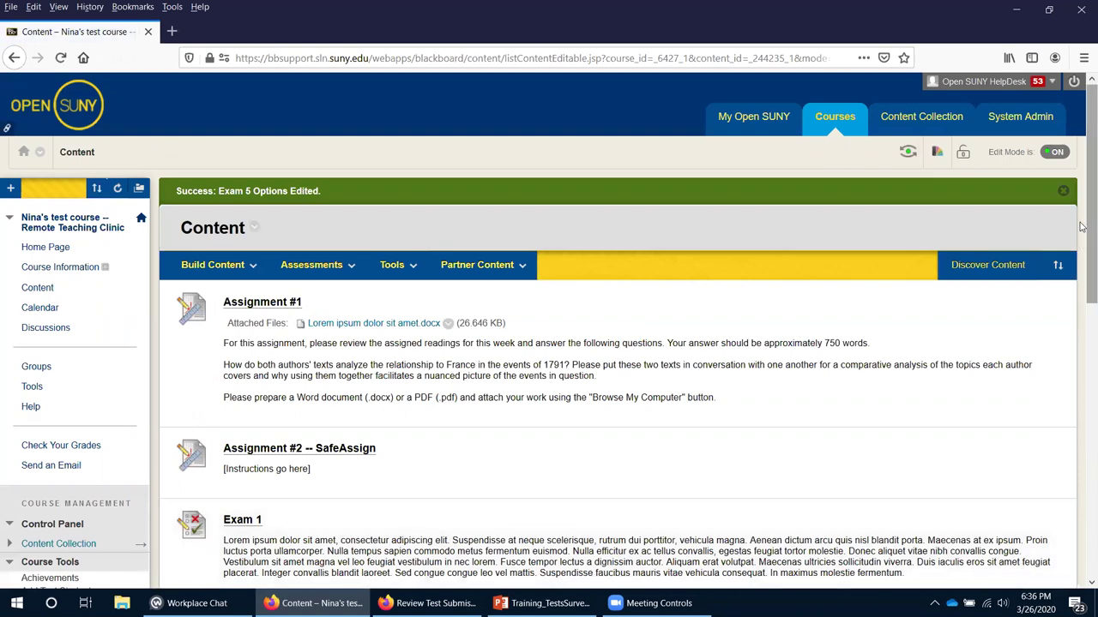
# Check the Exam 5 entry at the end of the course content, and open the Full Grade Center.
pyautogui.scroll(-1, 1082, 271)
pyautogui.moveTo(1082, 323); pyautogui.dragTo(1086, 539)
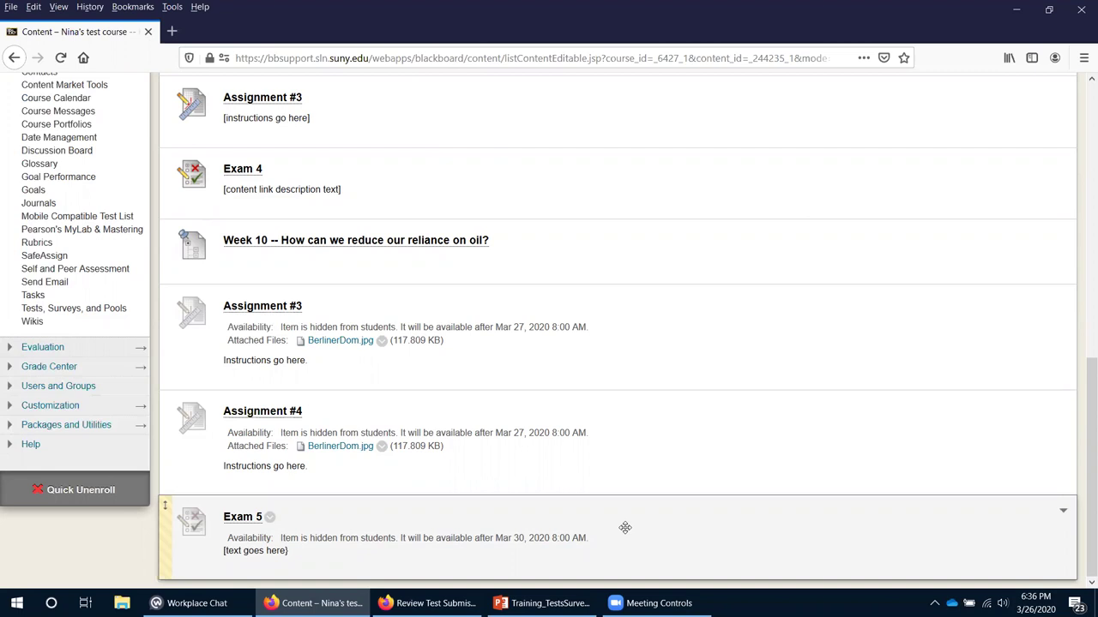
pyautogui.scroll(5, 624, 527)
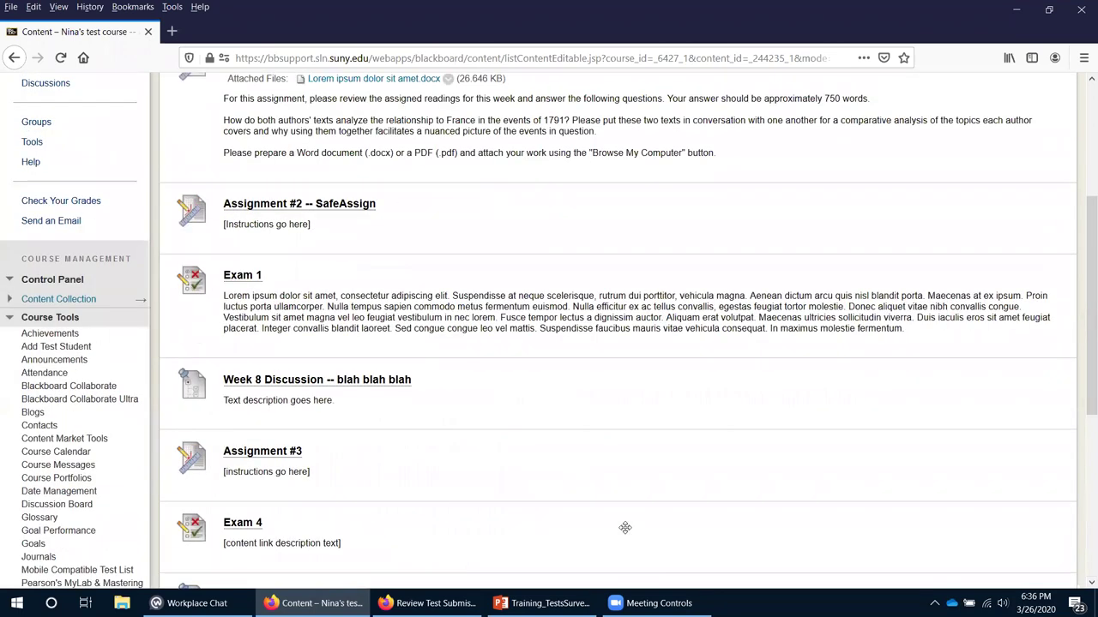
pyautogui.click(10, 329)
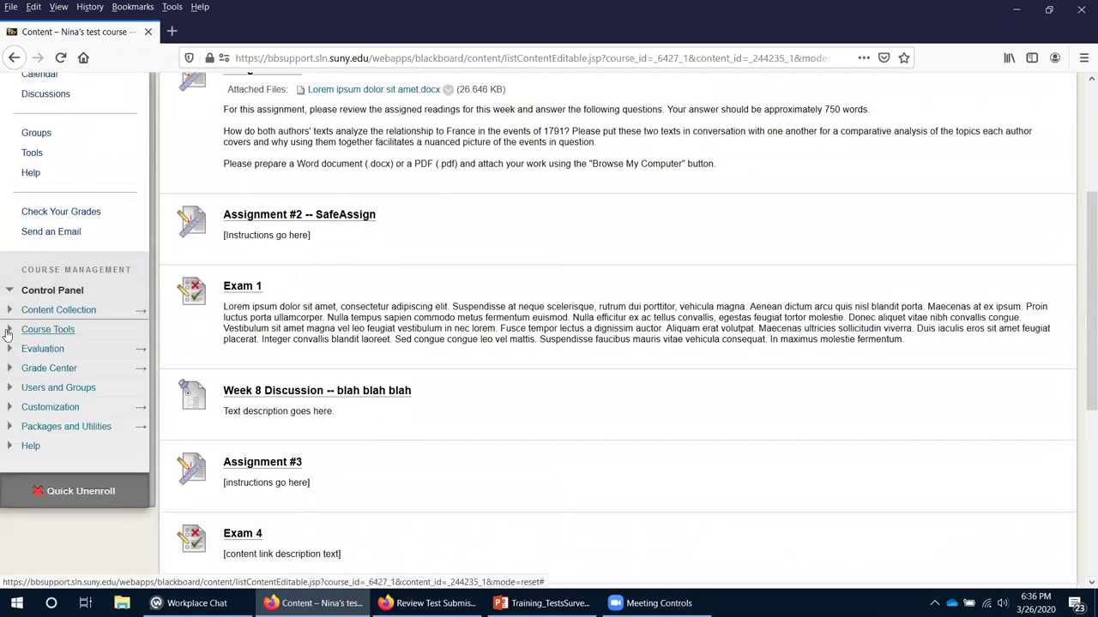
pyautogui.click(10, 367)
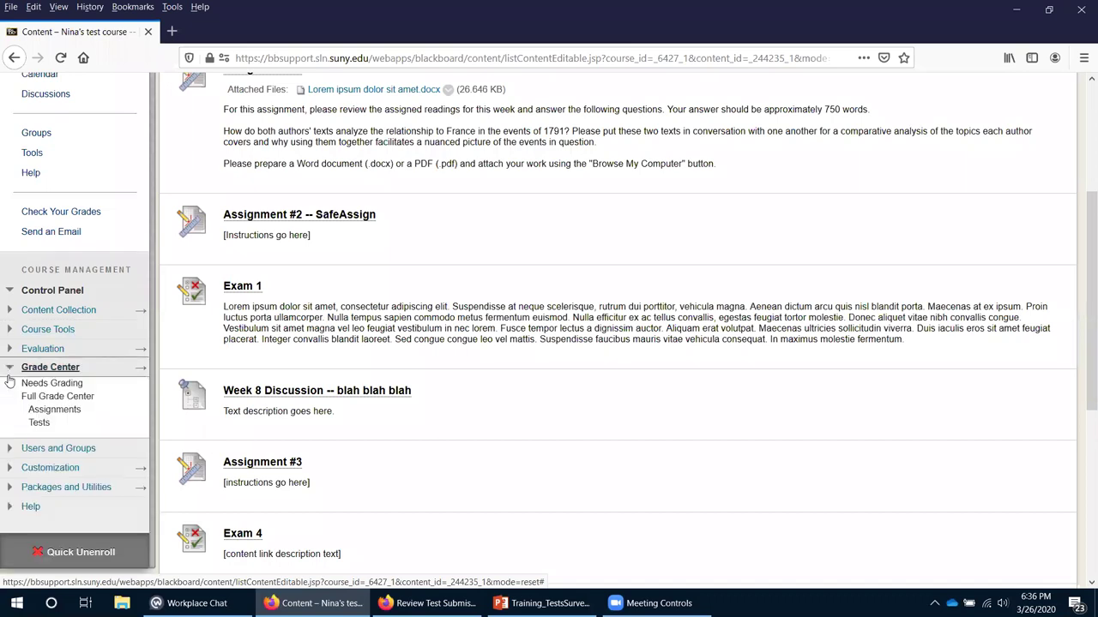
pyautogui.click(28, 397)
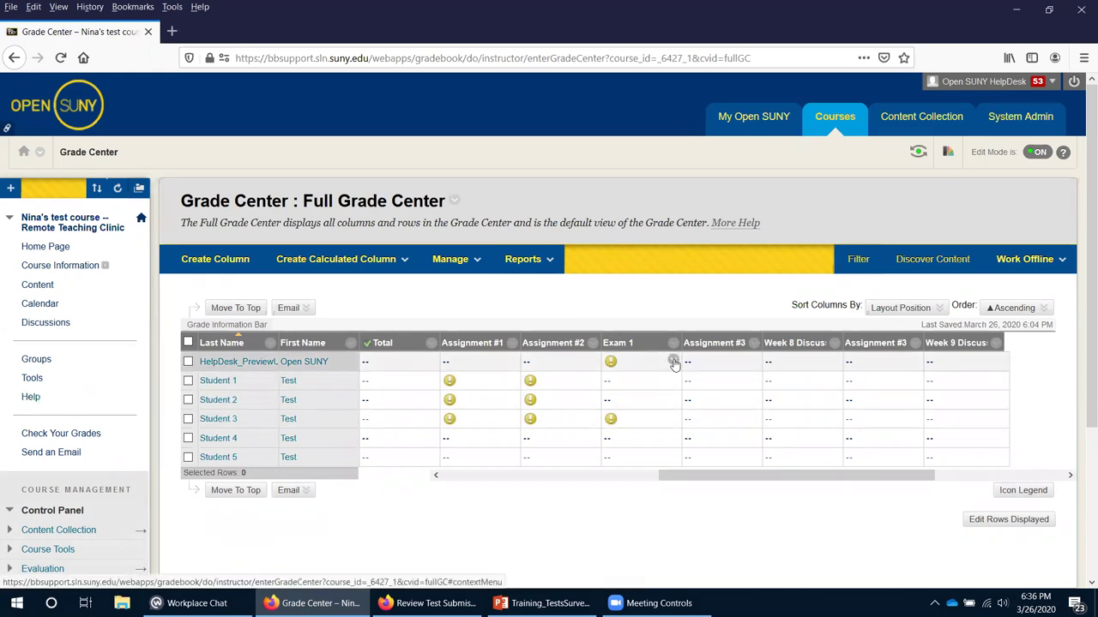
# Open Student 3's Exam 1 attempt for grading and compare the given and correct answers of essay question 1.
pyautogui.click(673, 419)
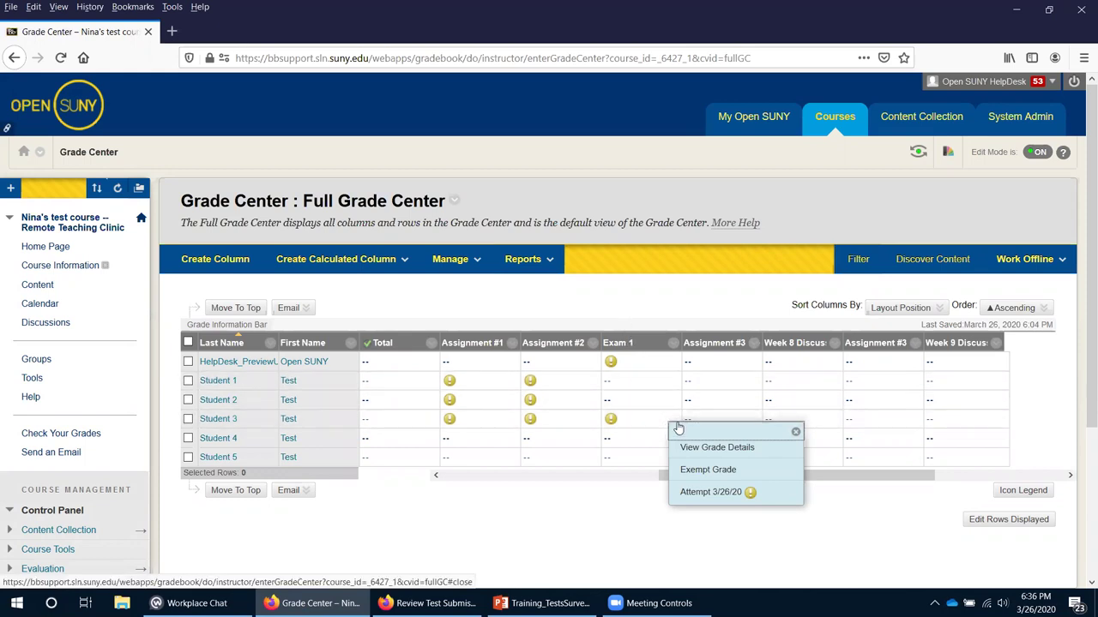
pyautogui.click(705, 492)
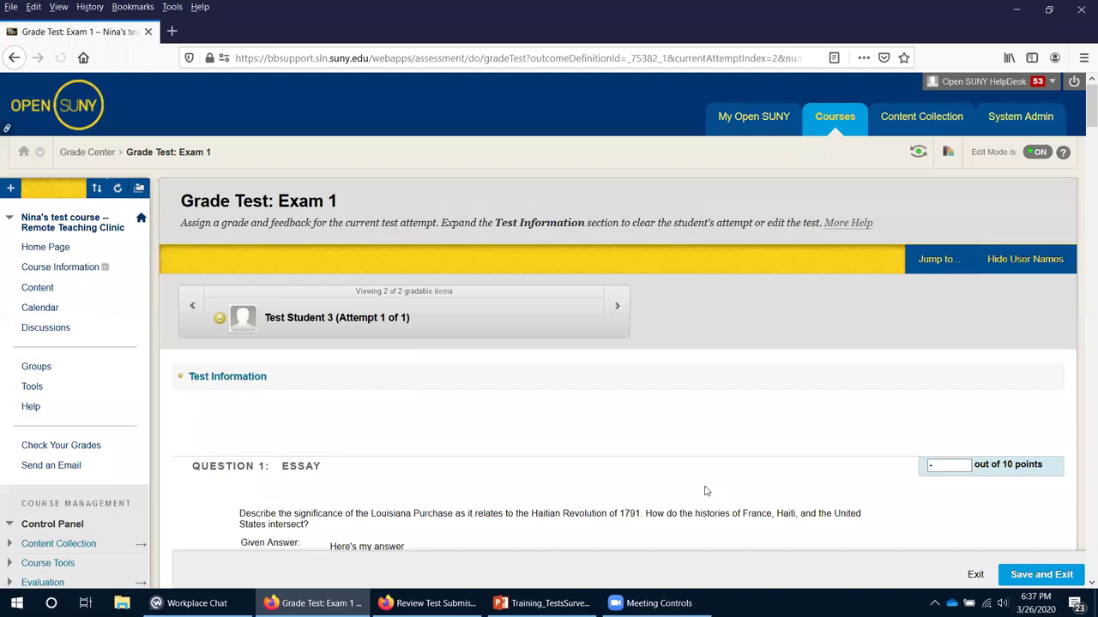
pyautogui.moveTo(1082, 117); pyautogui.dragTo(1082, 146)
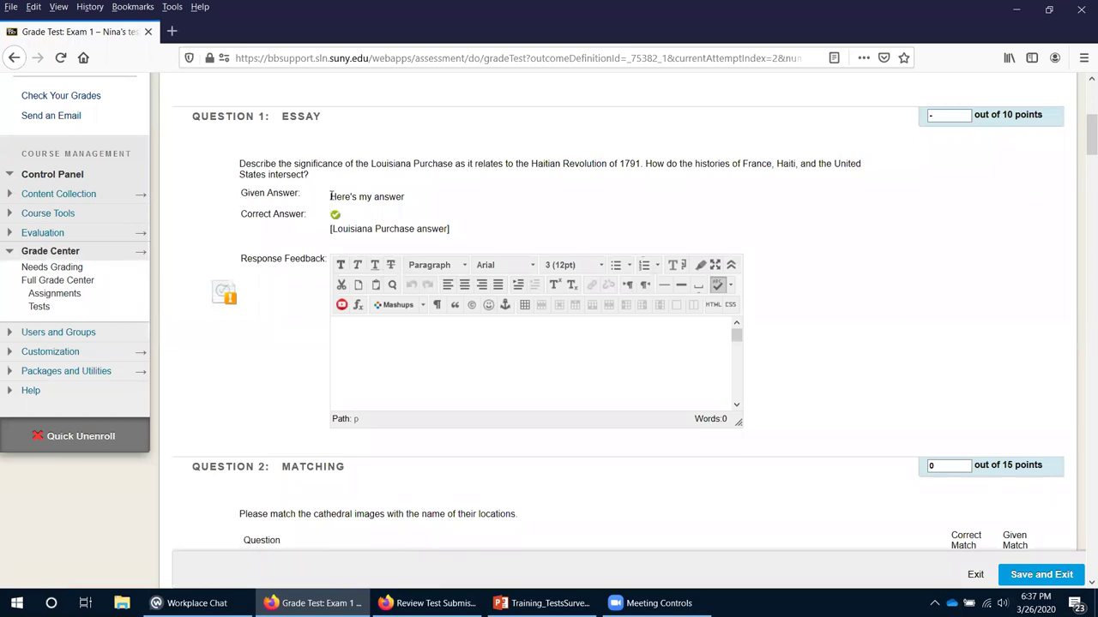
pyautogui.moveTo(328, 196); pyautogui.dragTo(414, 208)
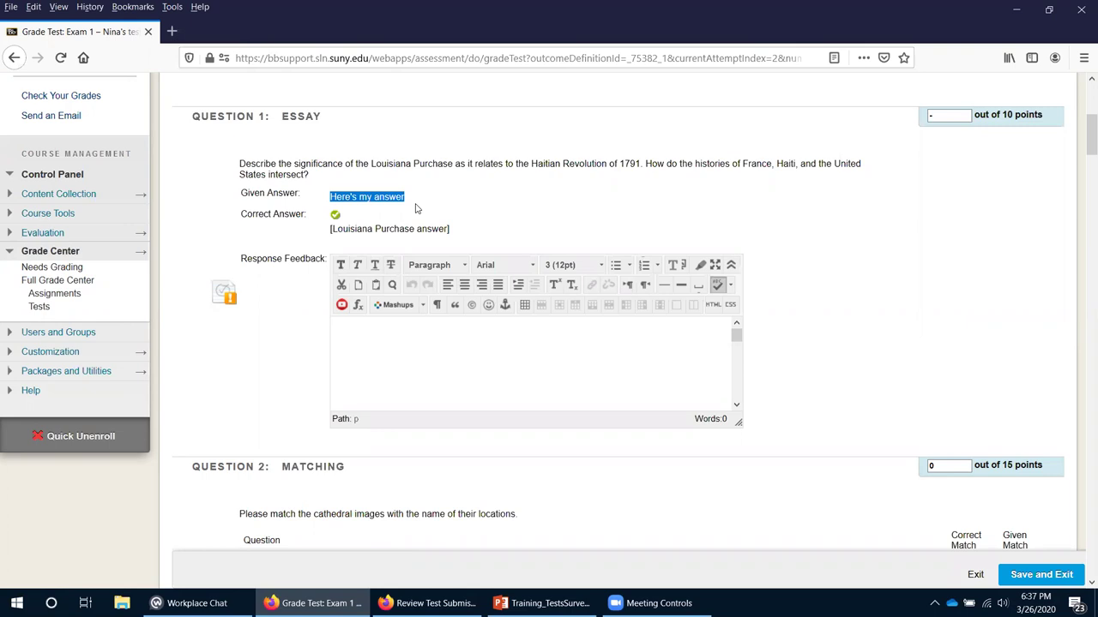
pyautogui.click(456, 233)
pyautogui.moveTo(335, 247); pyautogui.dragTo(241, 224)
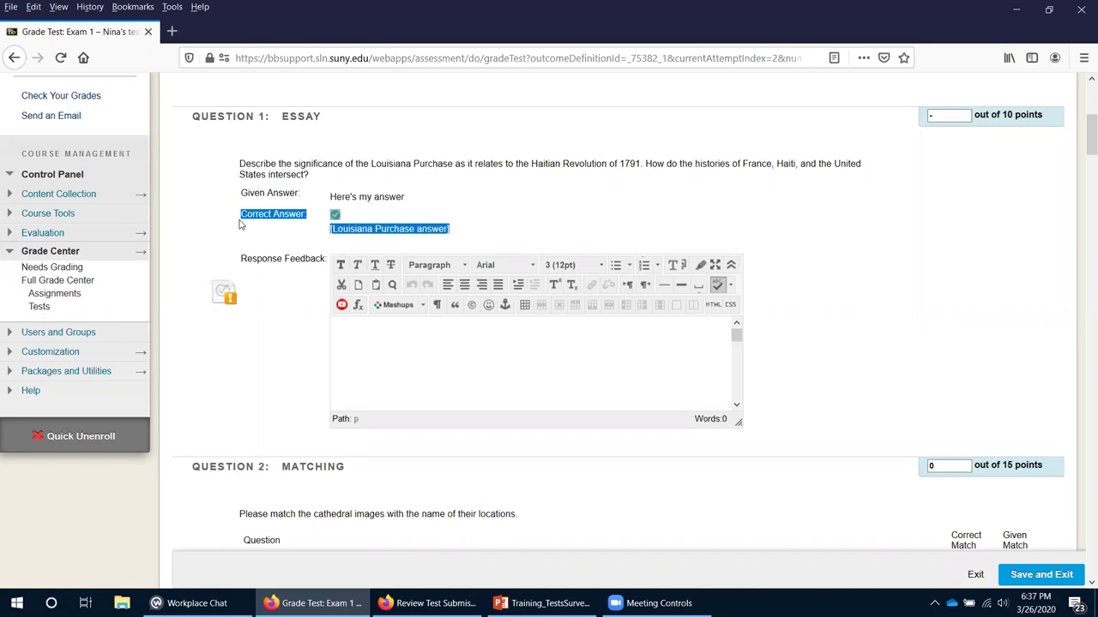
pyautogui.click(476, 193)
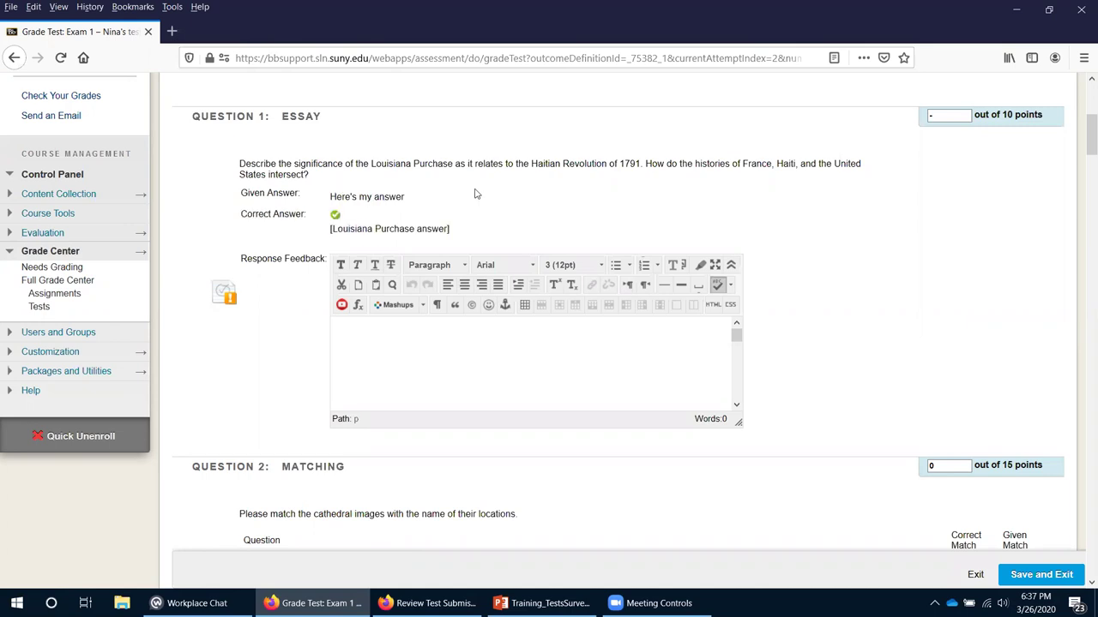
# Give essay question 1 a score of 8 points and place the cursor in its response feedback.
pyautogui.click(966, 114)
pyautogui.write('8')
pyautogui.click(961, 139)
pyautogui.click(451, 345)
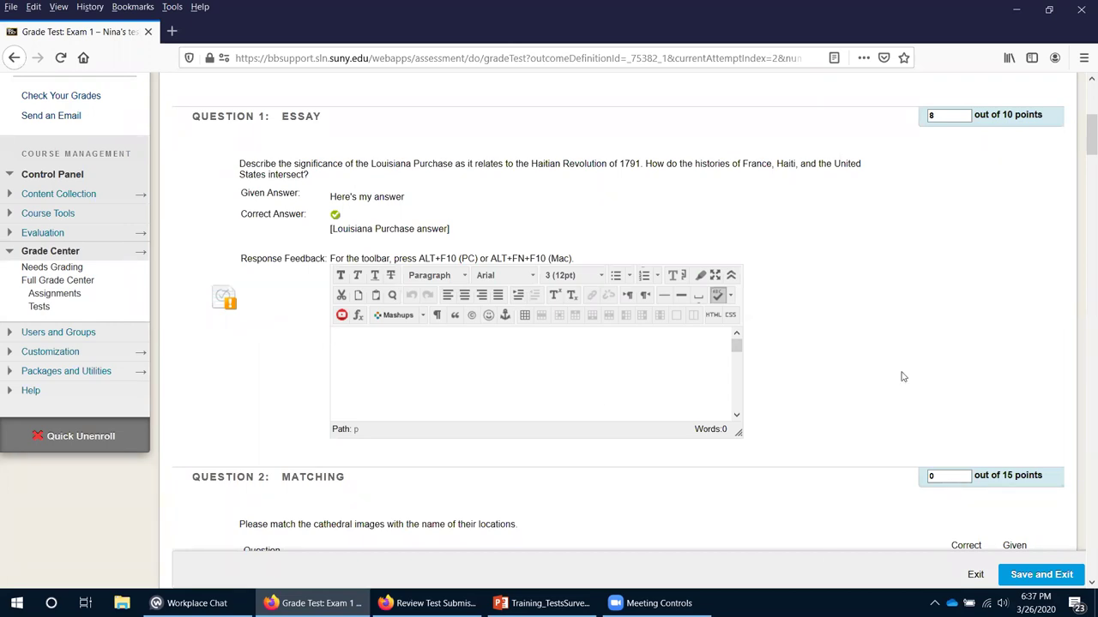
# Give essay question 8 on the Sapir-Whorf hypothesis 0 points, and save and exit the graded attempt.
pyautogui.scroll(-6, 911, 313)
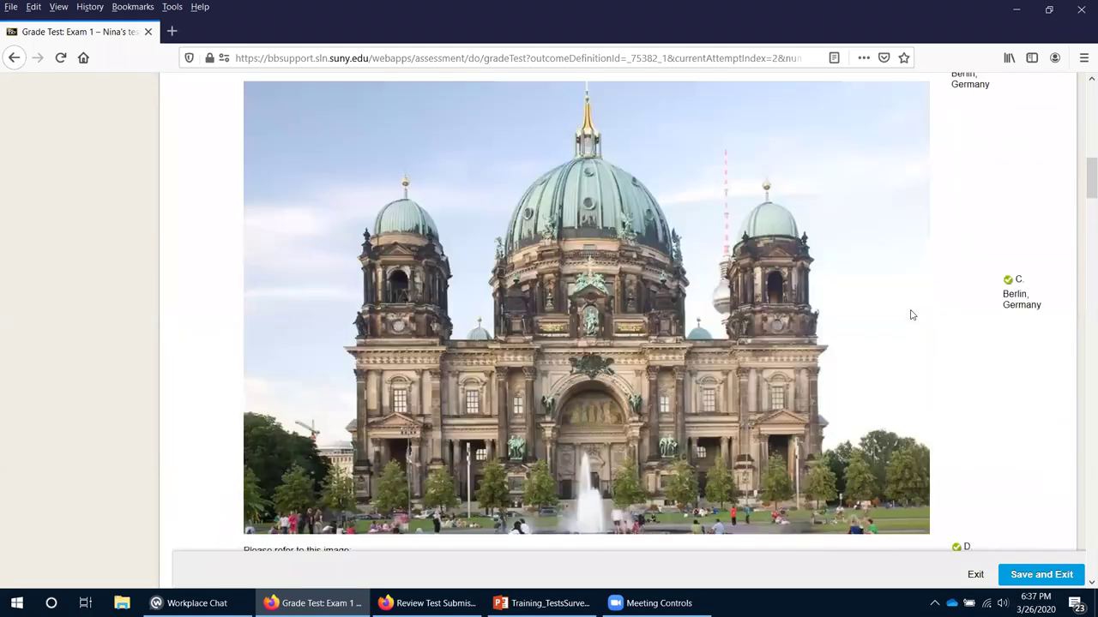
pyautogui.scroll(-20, 911, 314)
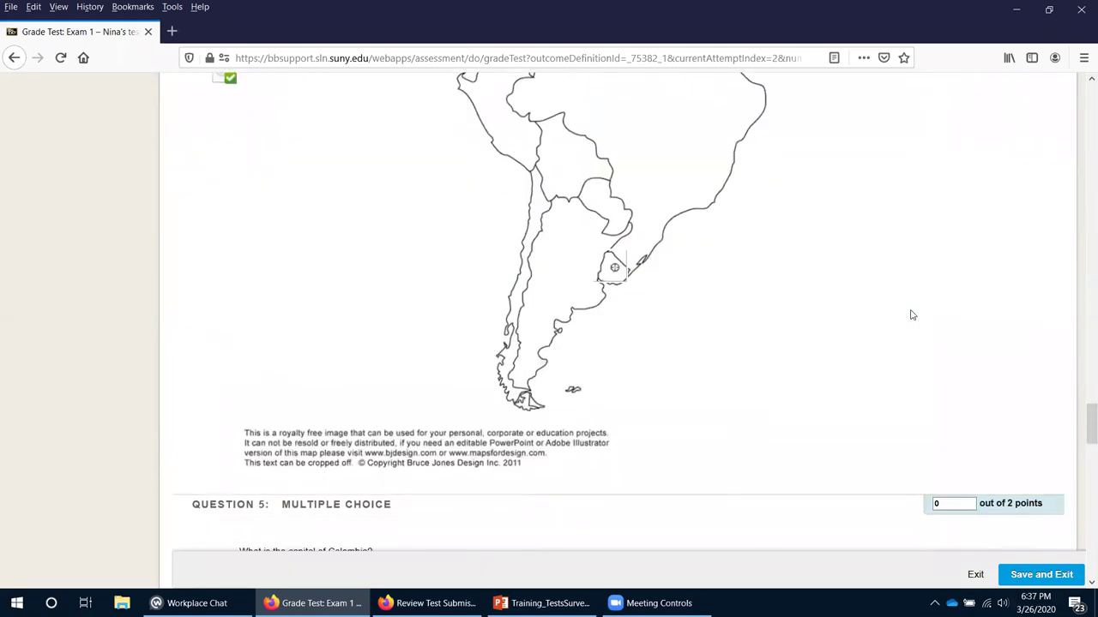
pyautogui.scroll(-15, 911, 314)
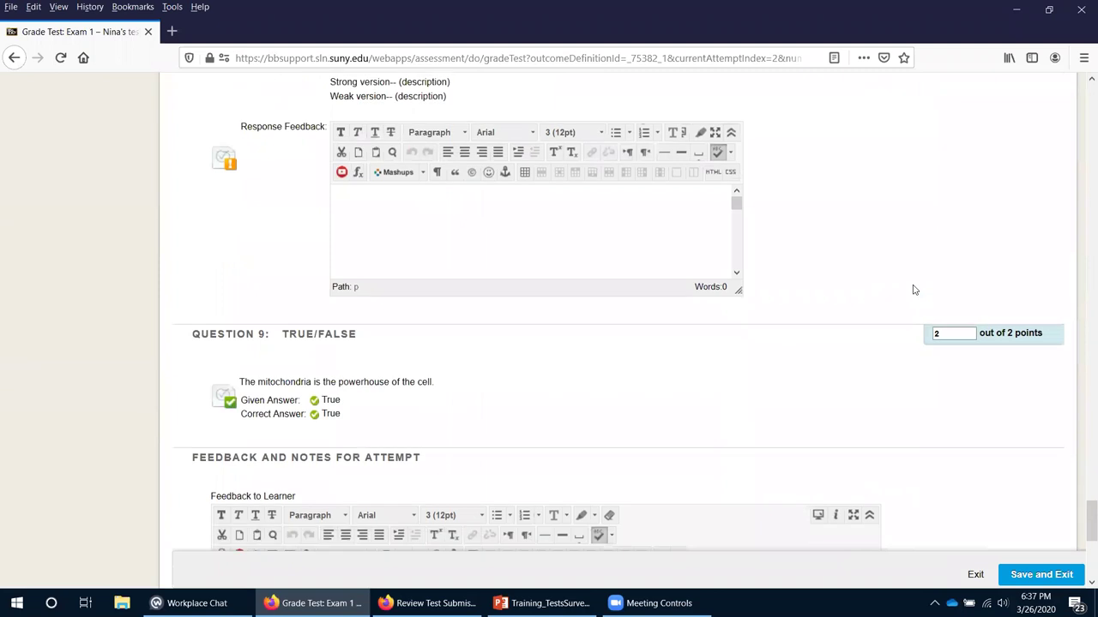
pyautogui.scroll(2, 913, 290)
pyautogui.click(947, 126)
pyautogui.write('0')
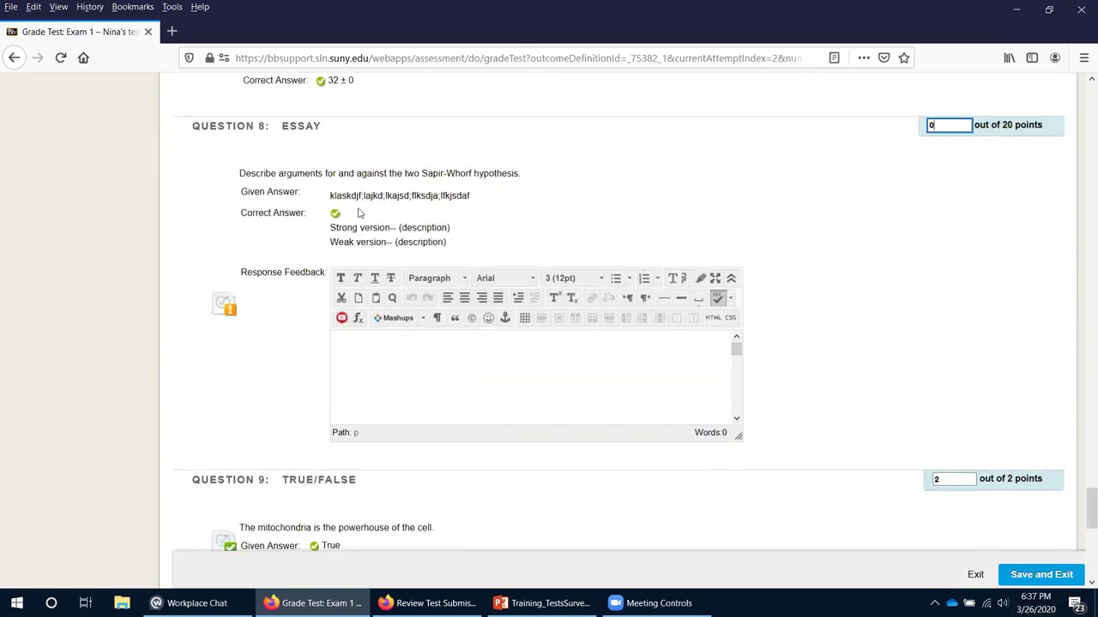
pyautogui.click(1019, 203)
pyautogui.click(1026, 582)
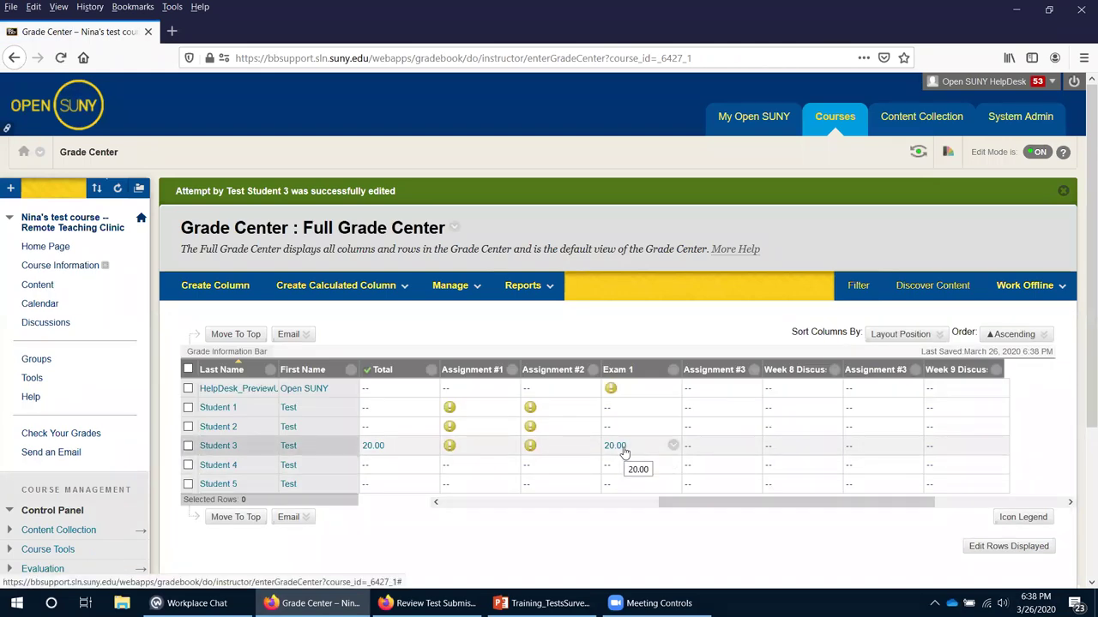
# View the Quick Column Information of the Exam 1 column in the Grade Center and close it.
pyautogui.click(675, 375)
pyautogui.click(710, 86)
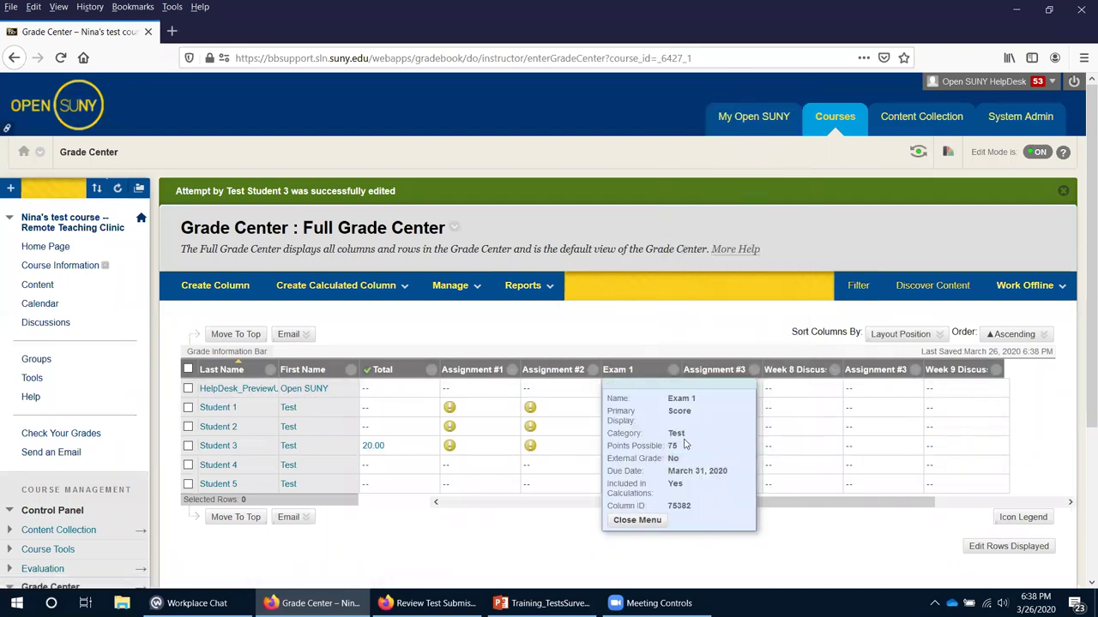
pyautogui.click(660, 342)
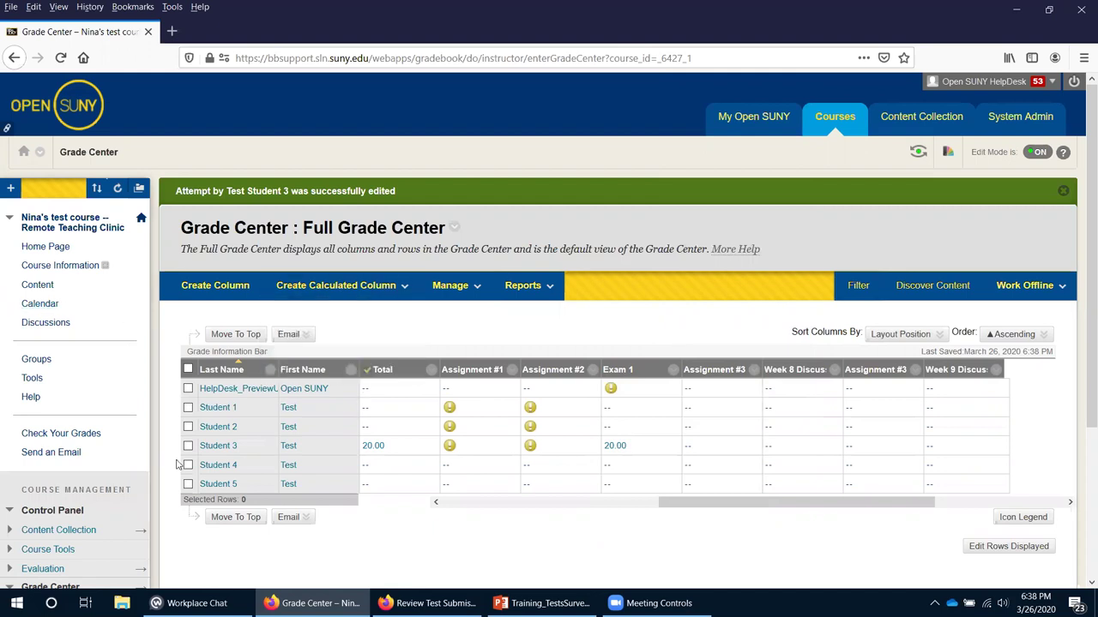
# Open the existing survey for editing from Tests, Surveys, and Pools and review the question types it offers.
pyautogui.scroll(-4, 176, 464)
pyautogui.click(50, 339)
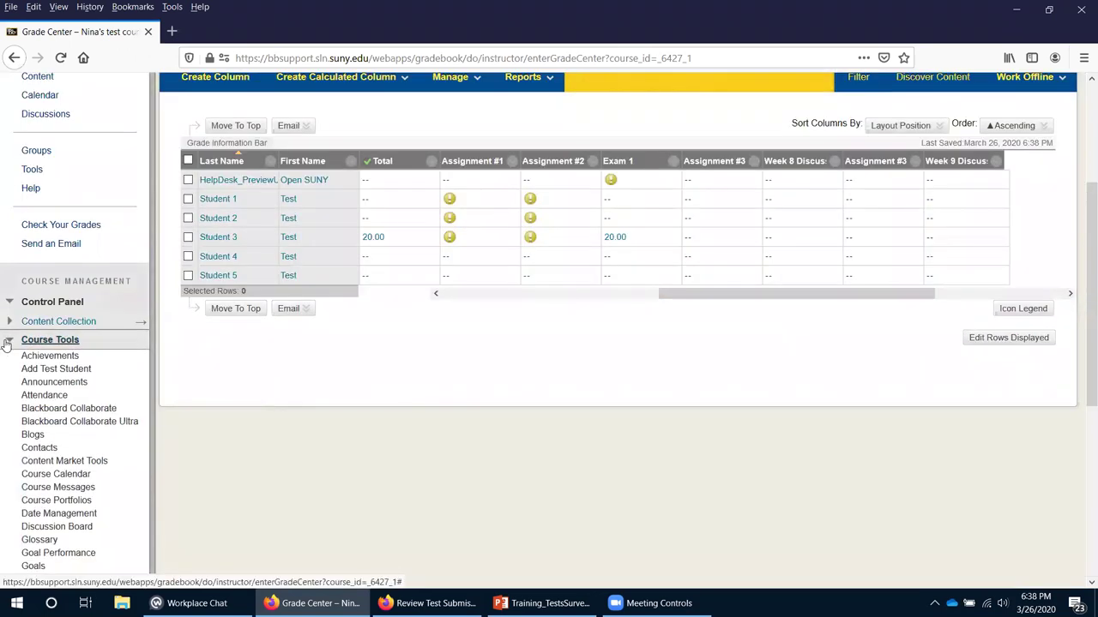
pyautogui.scroll(-4, 165, 531)
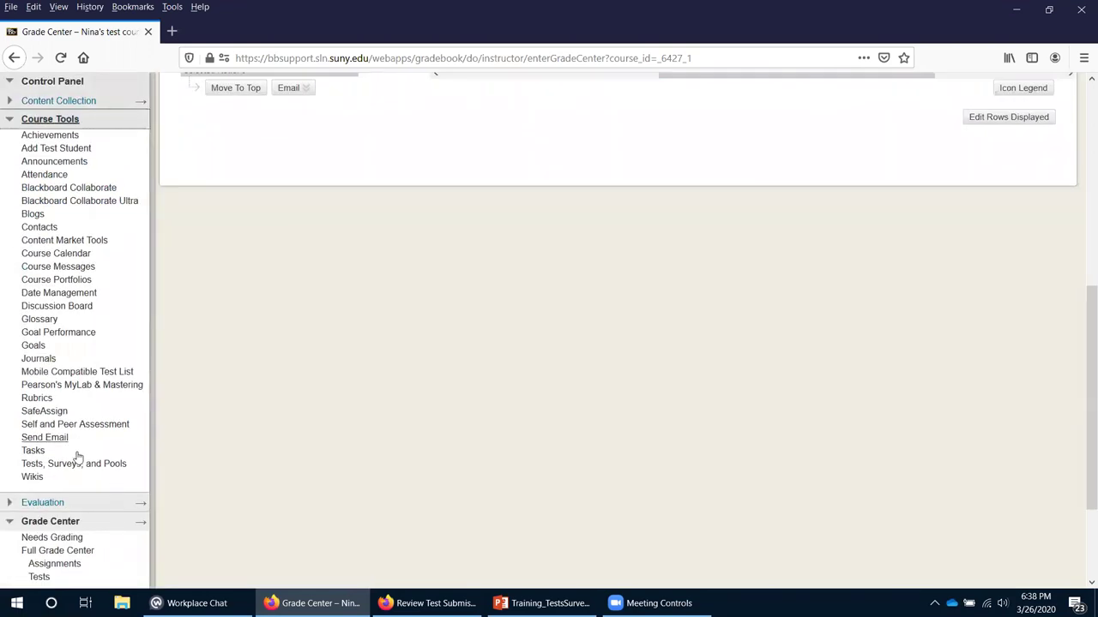
pyautogui.click(80, 466)
pyautogui.click(201, 319)
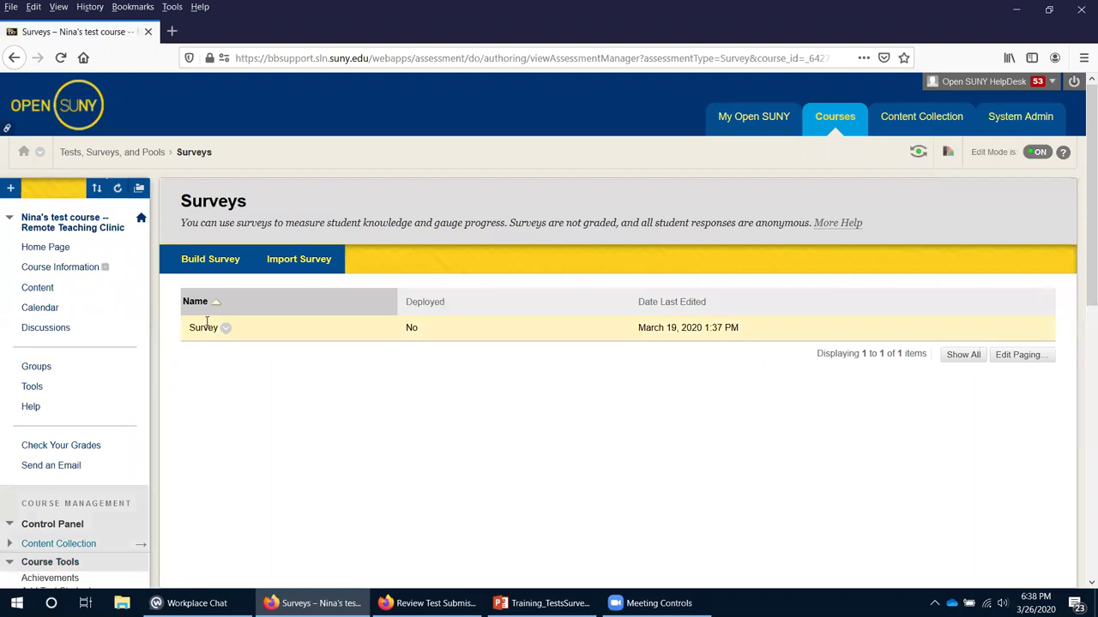
pyautogui.click(226, 331)
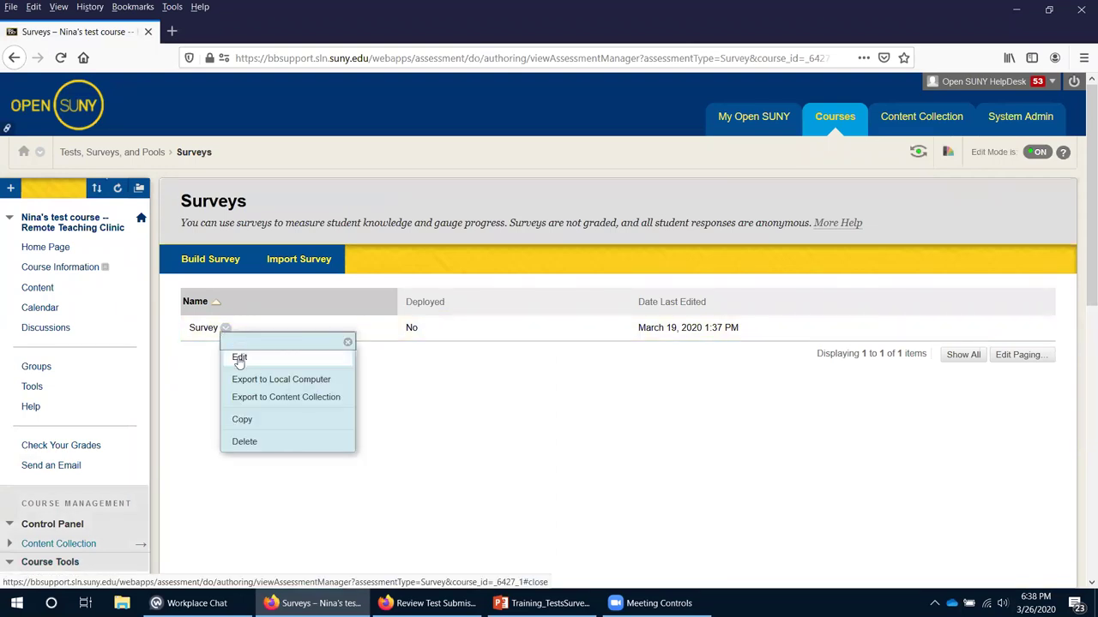
pyautogui.click(239, 360)
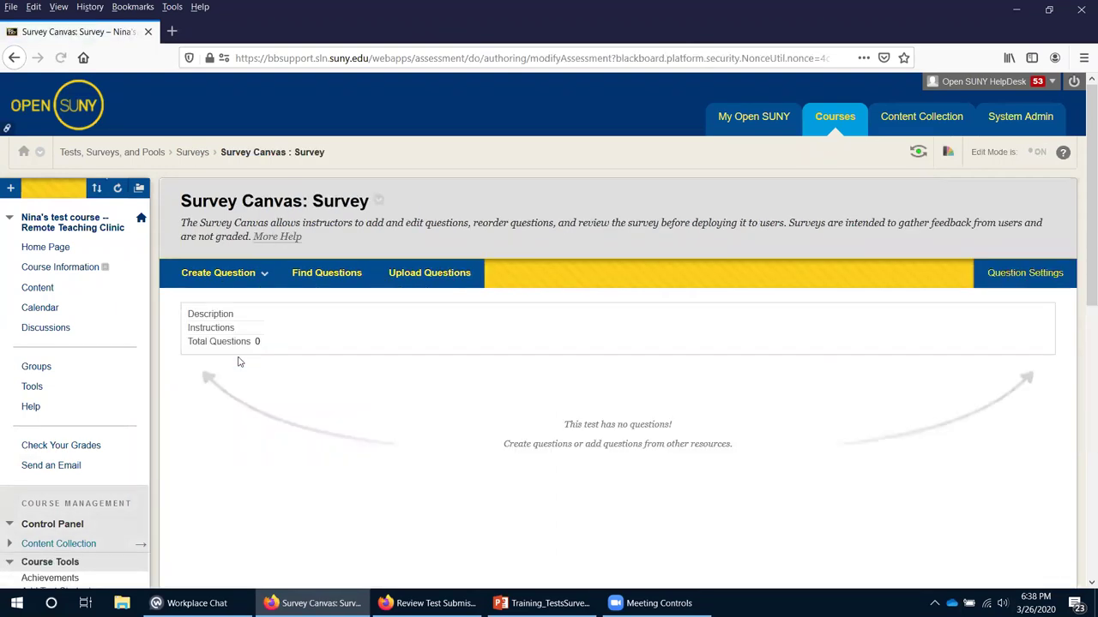
pyautogui.click(236, 273)
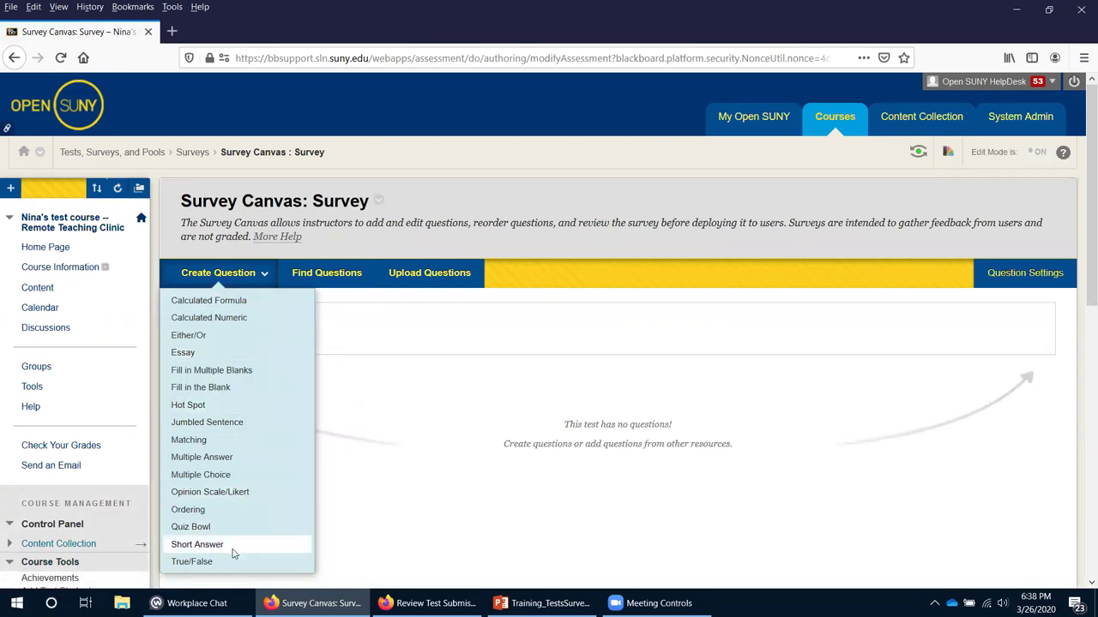
pyautogui.click(570, 512)
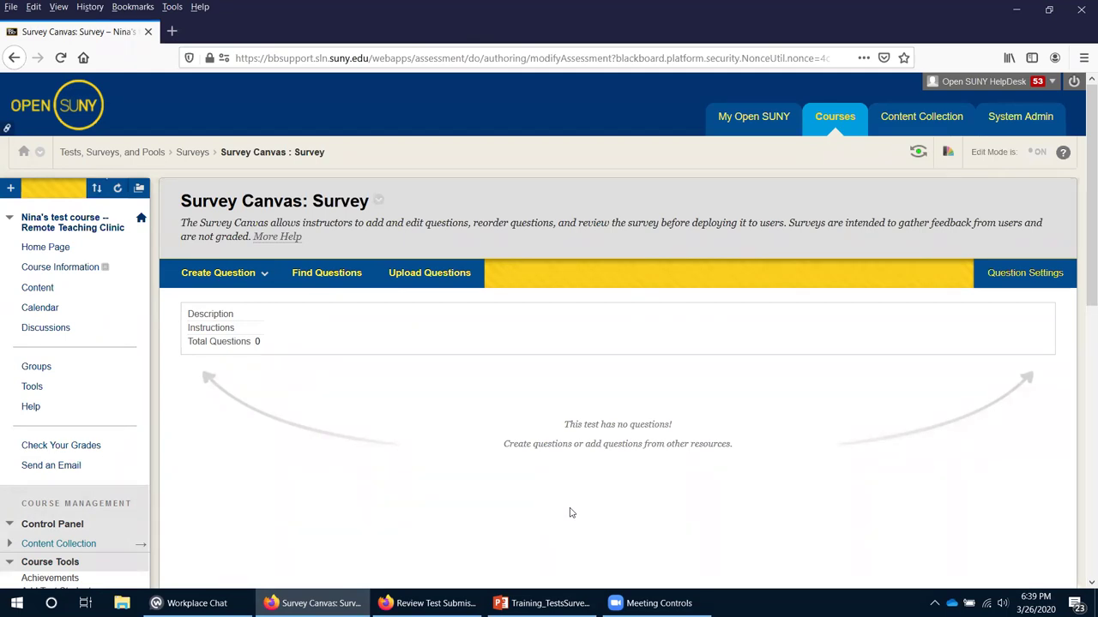
# Return to the course content and open the Exam 1 test for editing.
pyautogui.click(133, 154)
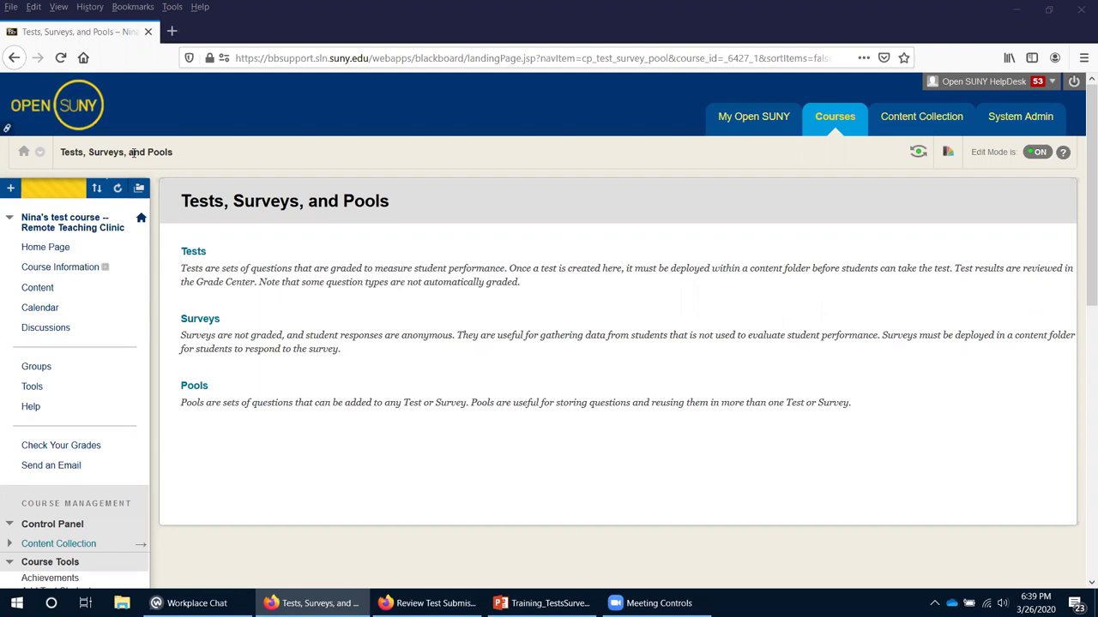
pyautogui.click(37, 289)
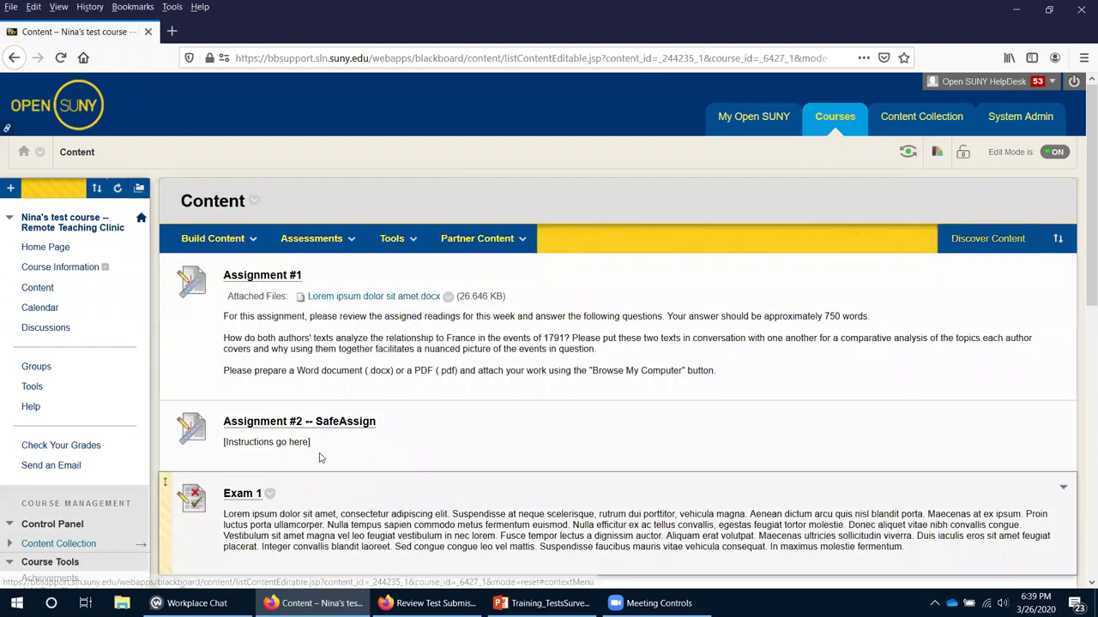
pyautogui.click(249, 494)
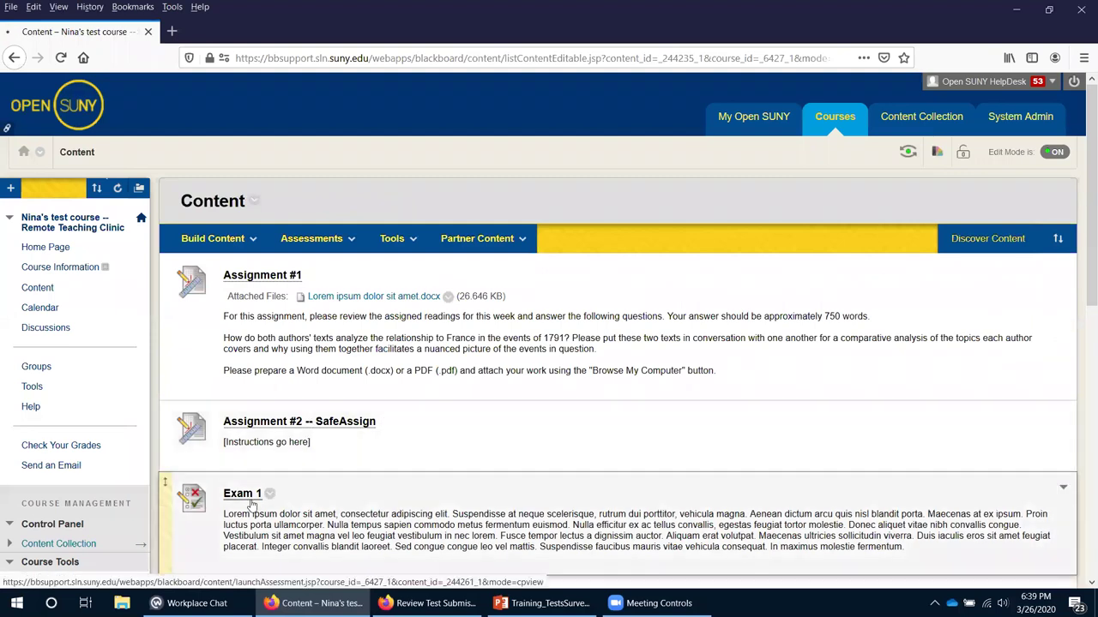
pyautogui.click(15, 60)
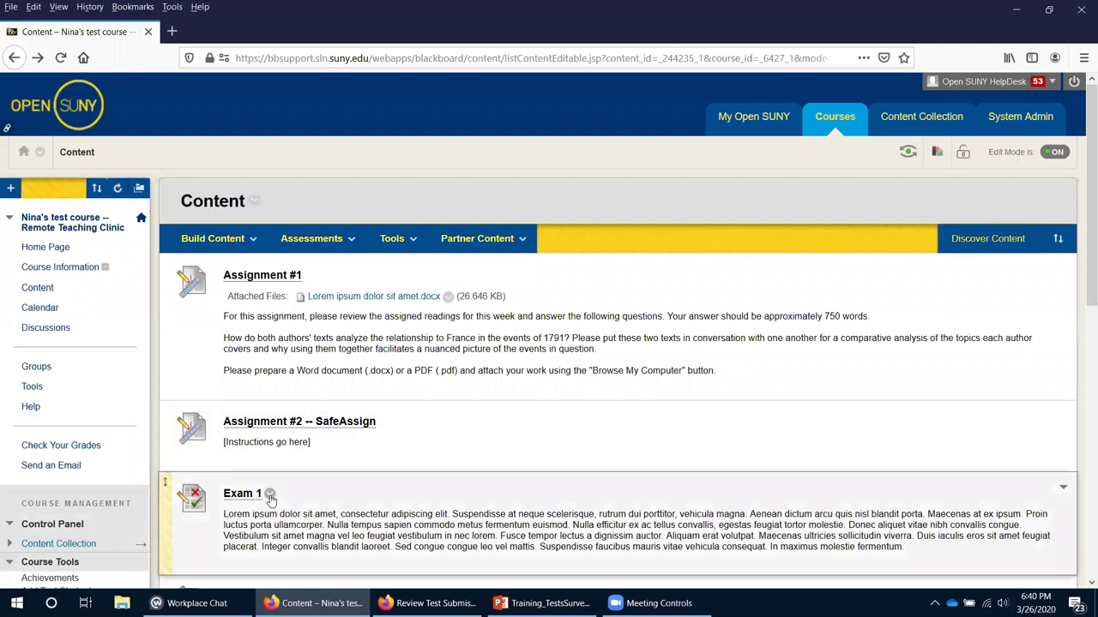
pyautogui.click(268, 494)
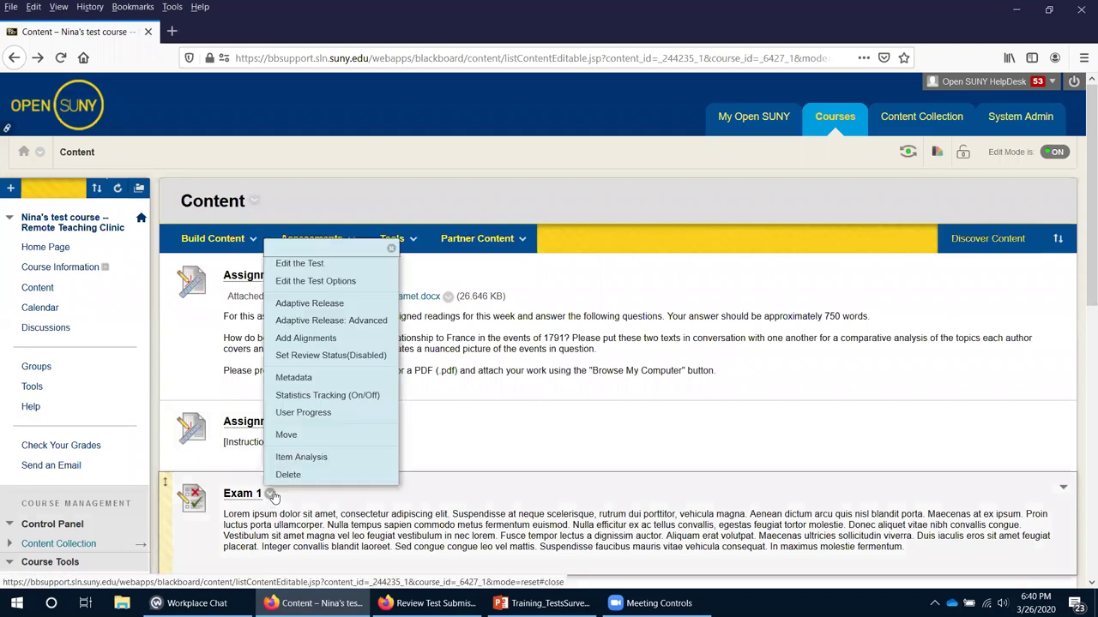
pyautogui.click(292, 266)
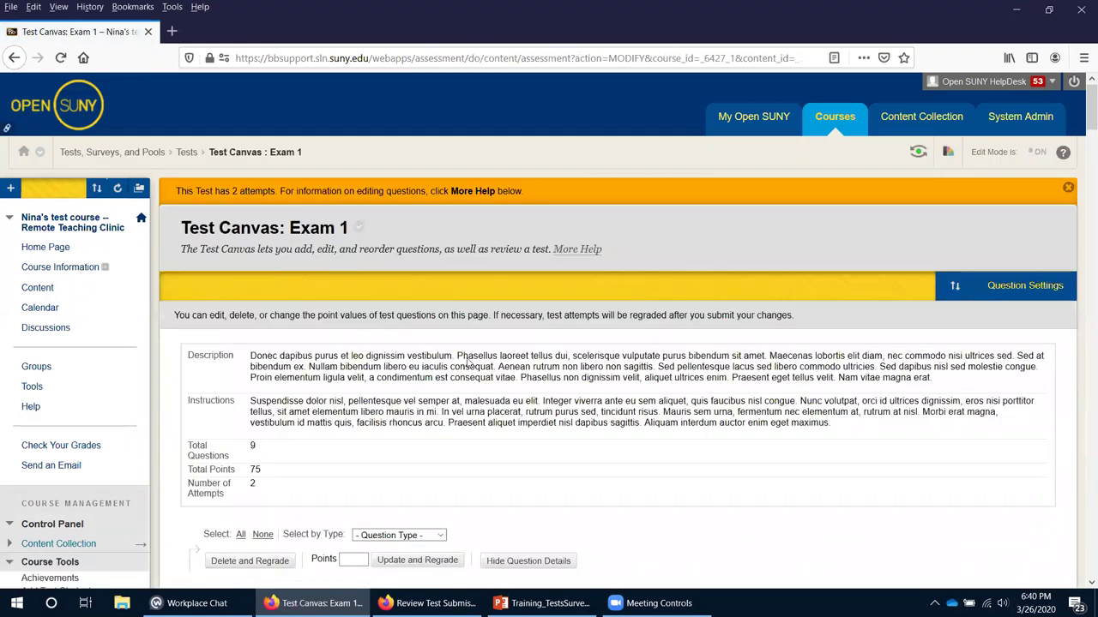
# Return to the course content and open the Exam 5 test for editing.
pyautogui.scroll(-1, 678, 520)
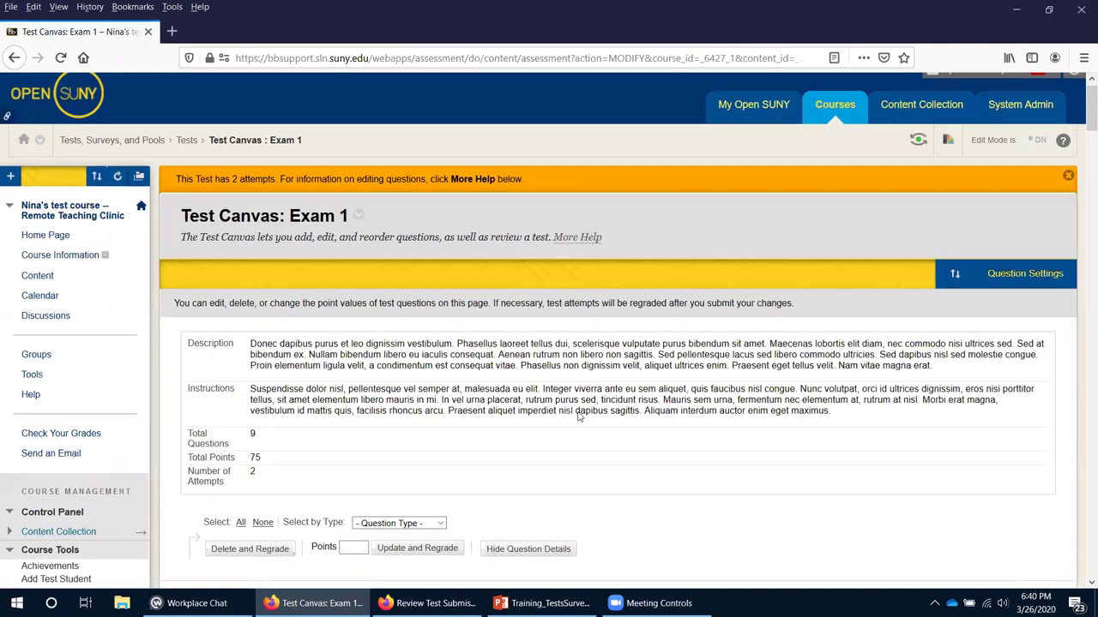
pyautogui.click(34, 275)
pyautogui.scroll(-15, 449, 420)
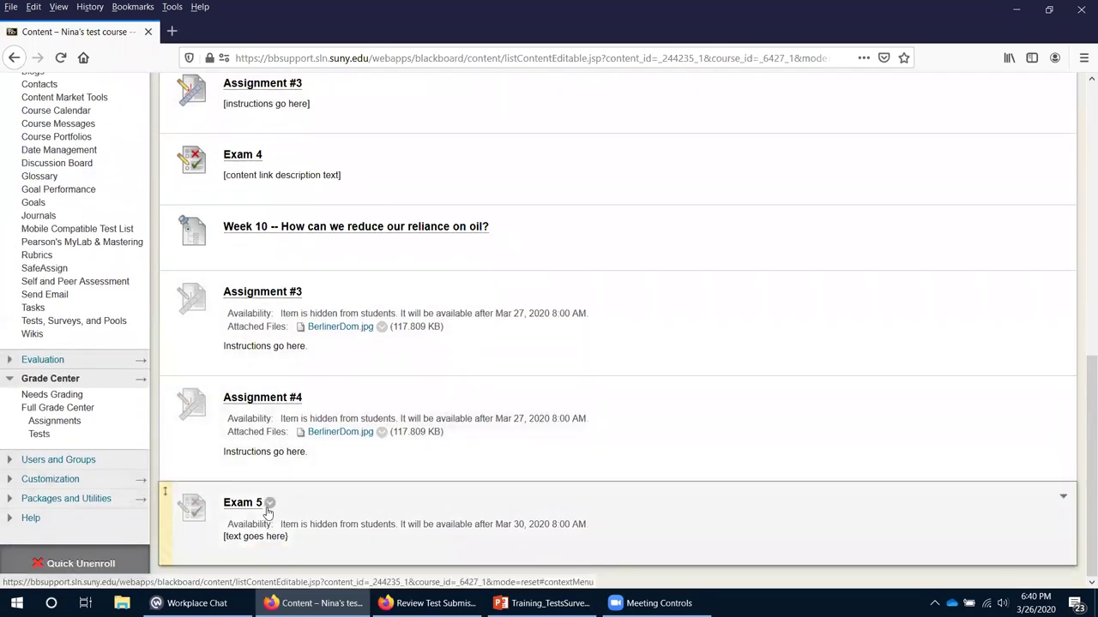
pyautogui.click(270, 504)
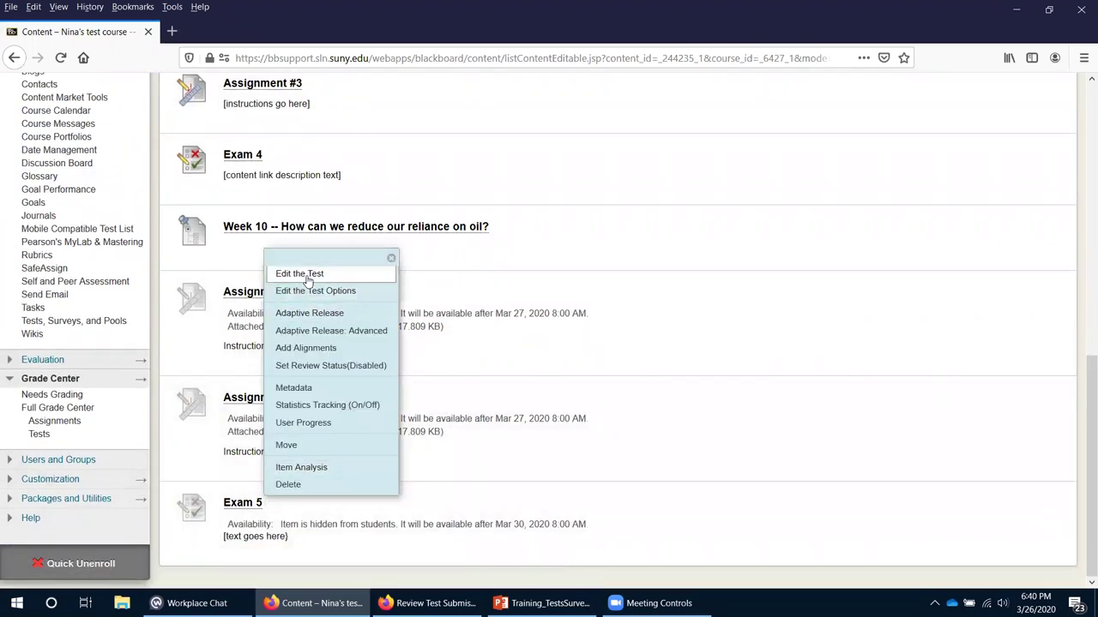
pyautogui.click(310, 274)
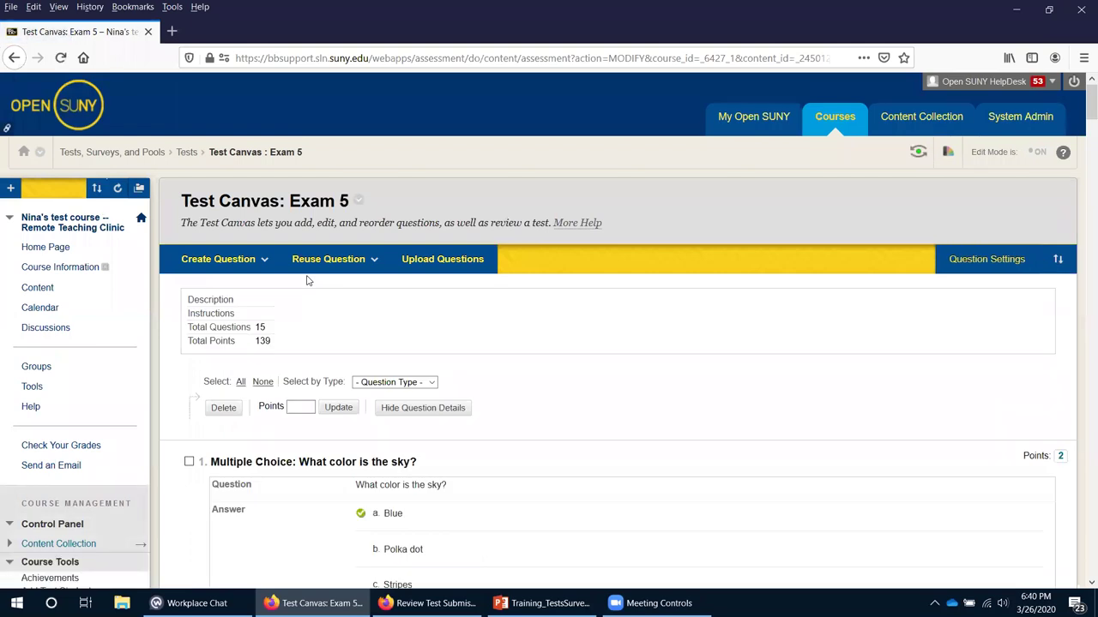
# Select all questions of Exam 5 and update their point value to 1.
pyautogui.click(240, 383)
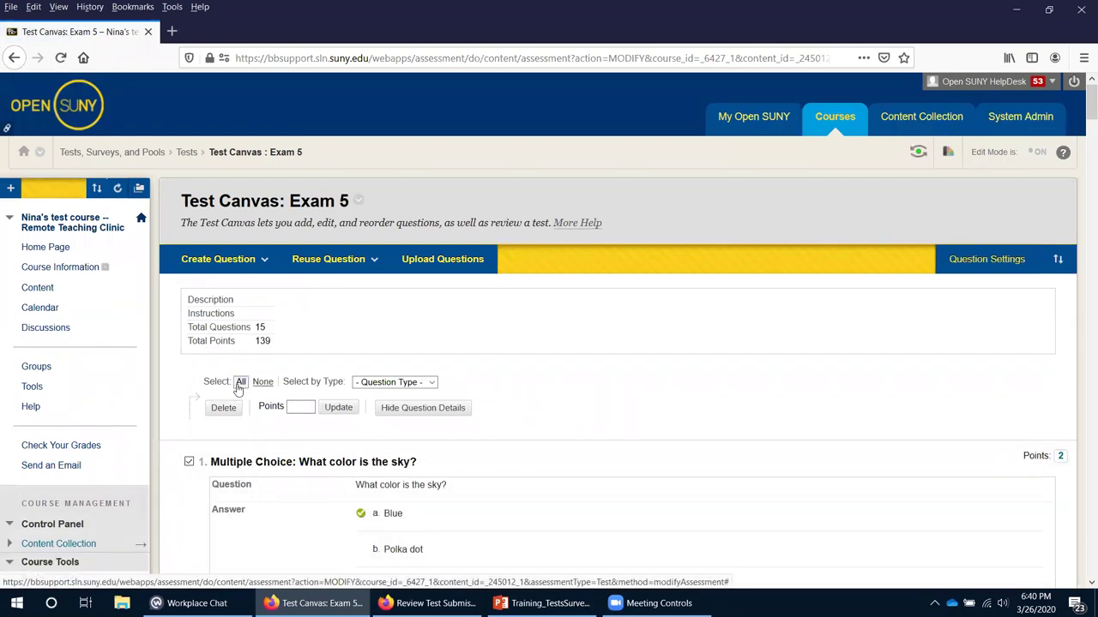
pyautogui.click(302, 408)
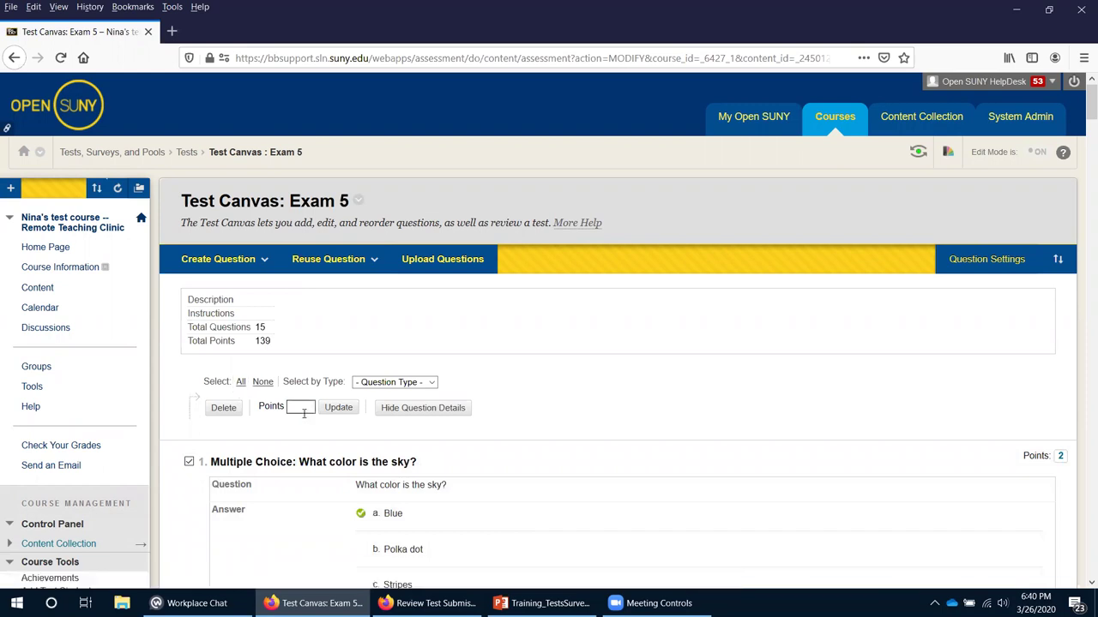
pyautogui.write('1')
pyautogui.click(337, 408)
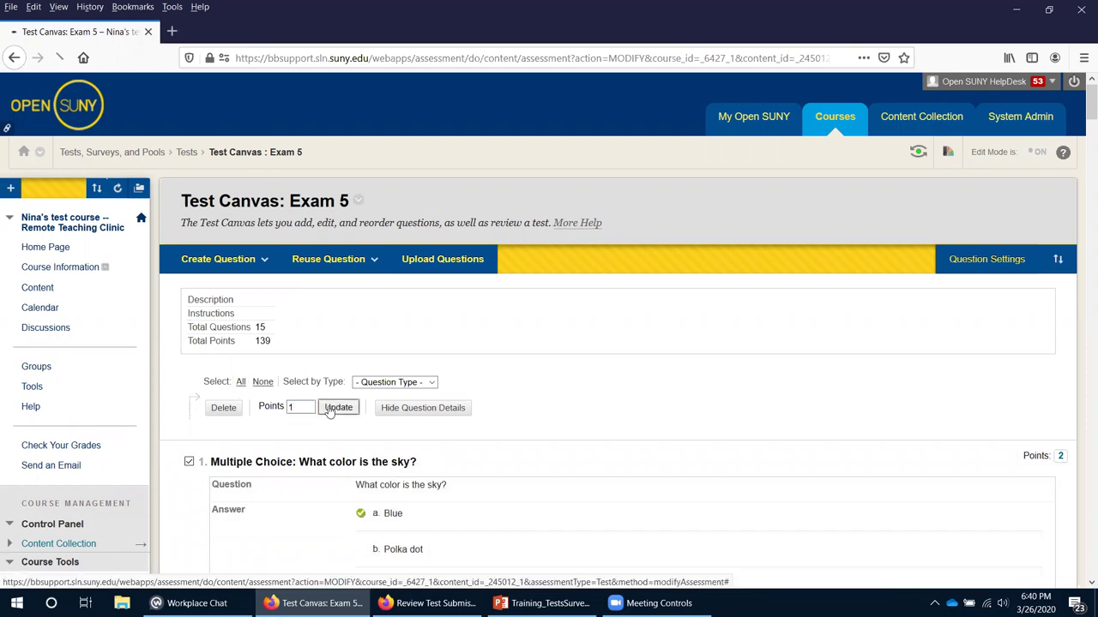